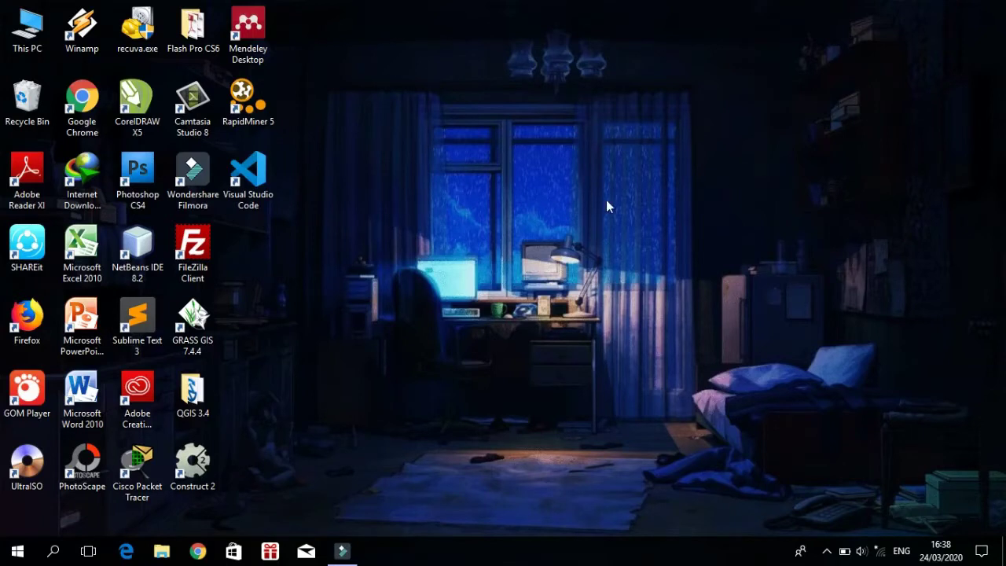
Step: Launch Construct 2 from the desktop
left_click(406, 383)
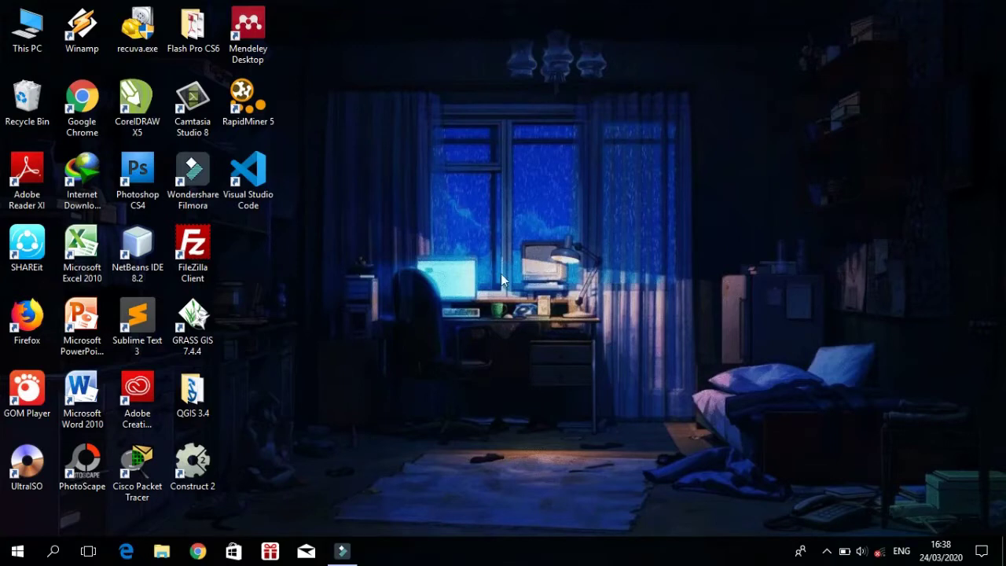
double_click(187, 458)
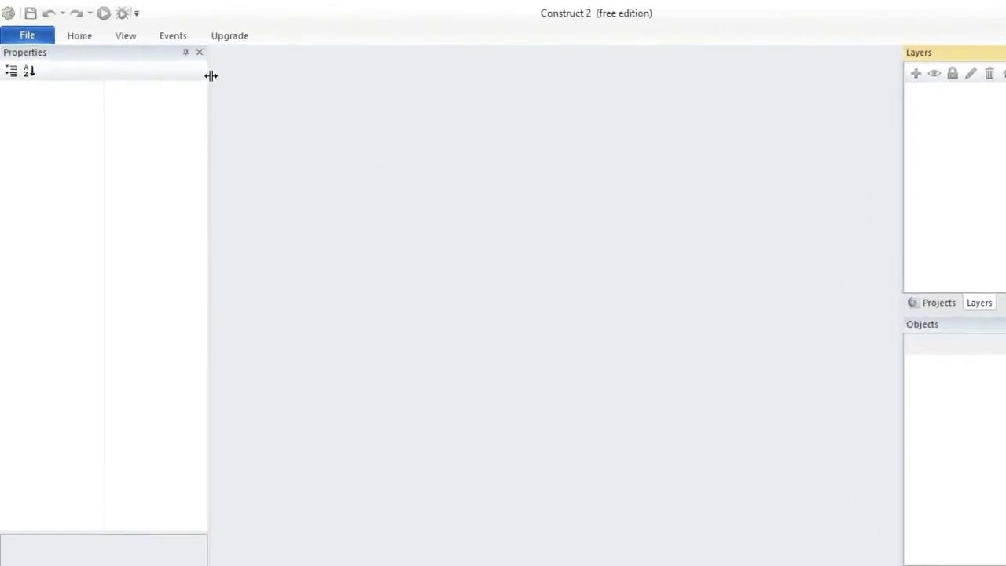
Step: Look through the Home, View, Events and Upgrade command groups before any project is open
left_click(91, 38)
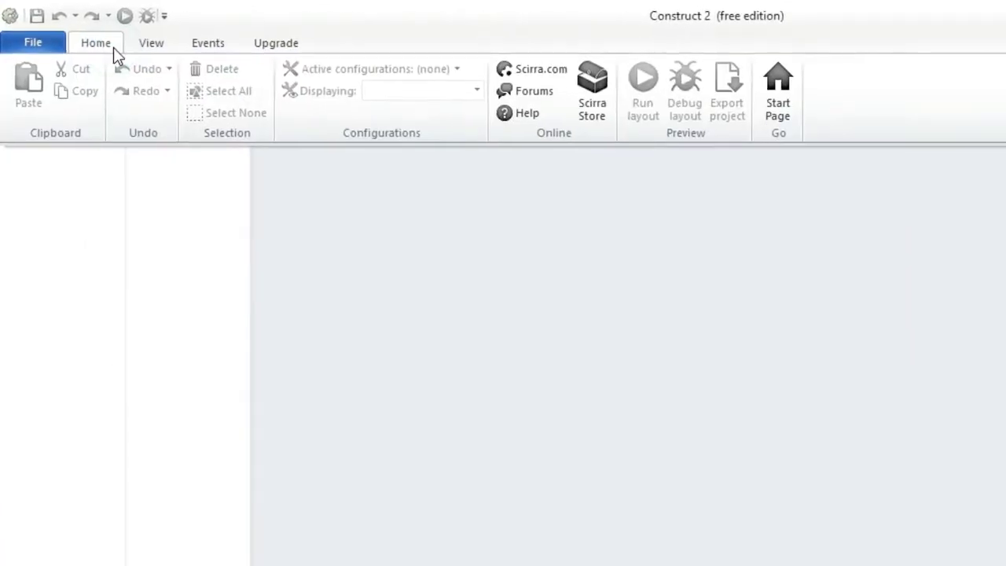
left_click(159, 50)
left_click(197, 50)
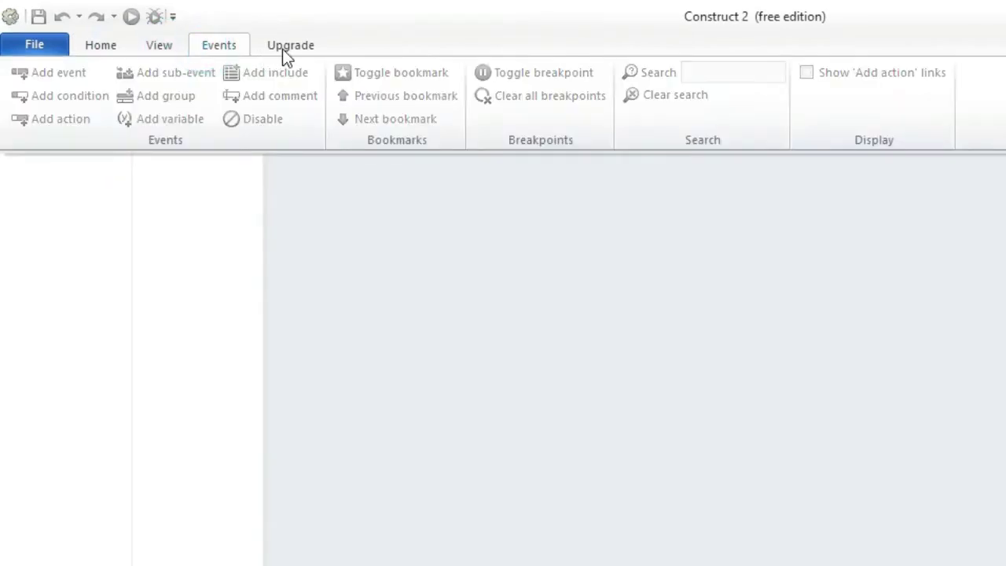
left_click(283, 49)
left_click(226, 52)
left_click(176, 48)
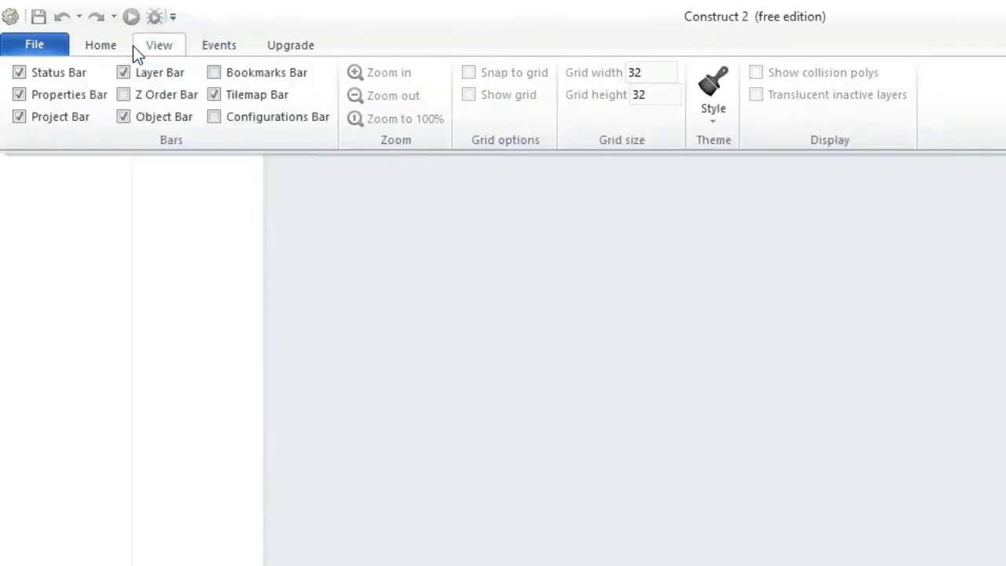
left_click(103, 44)
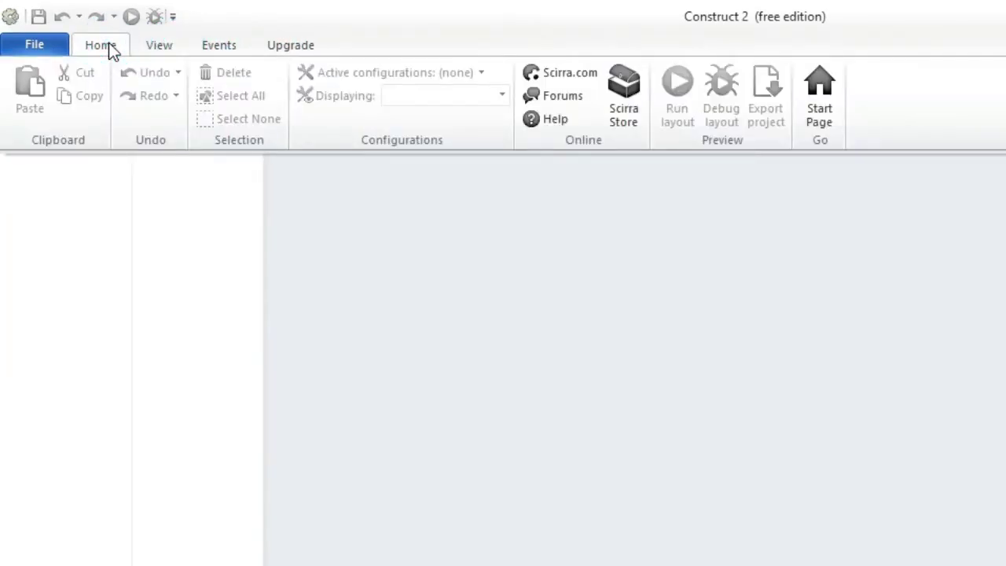
left_click(470, 351)
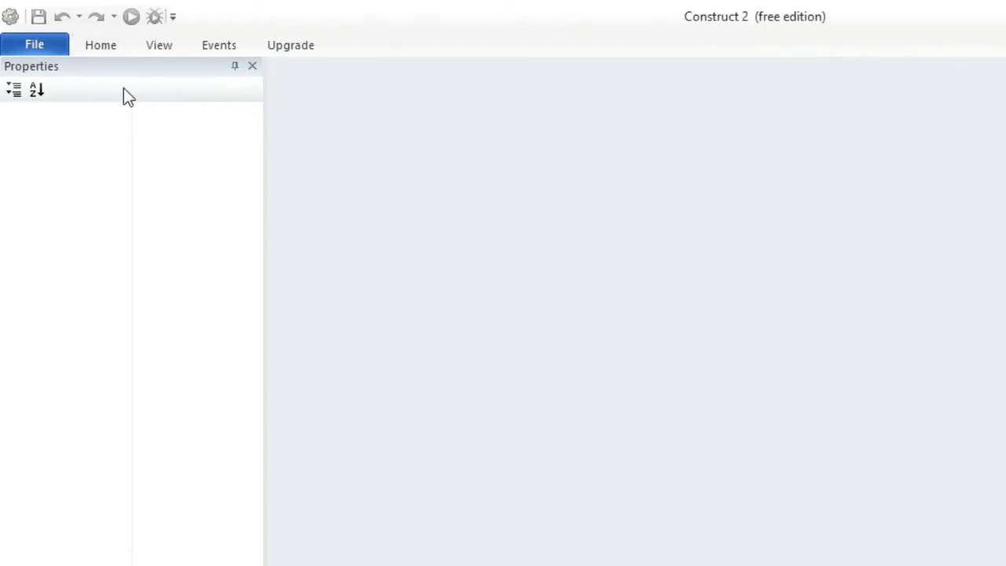
left_click(113, 52)
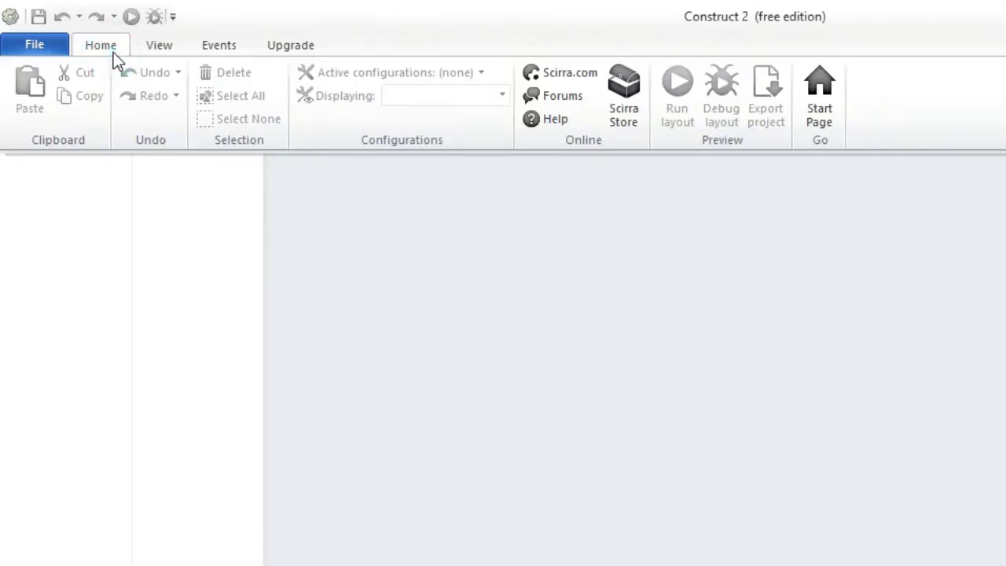
Step: Create a new project from the "New empty project" template after browsing the available templates
left_click(58, 49)
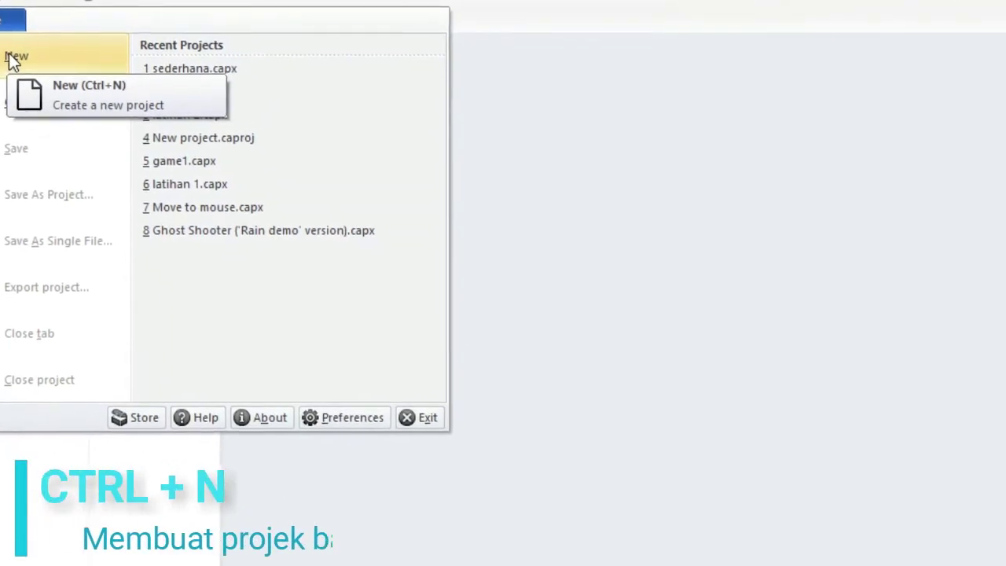
left_click(51, 77)
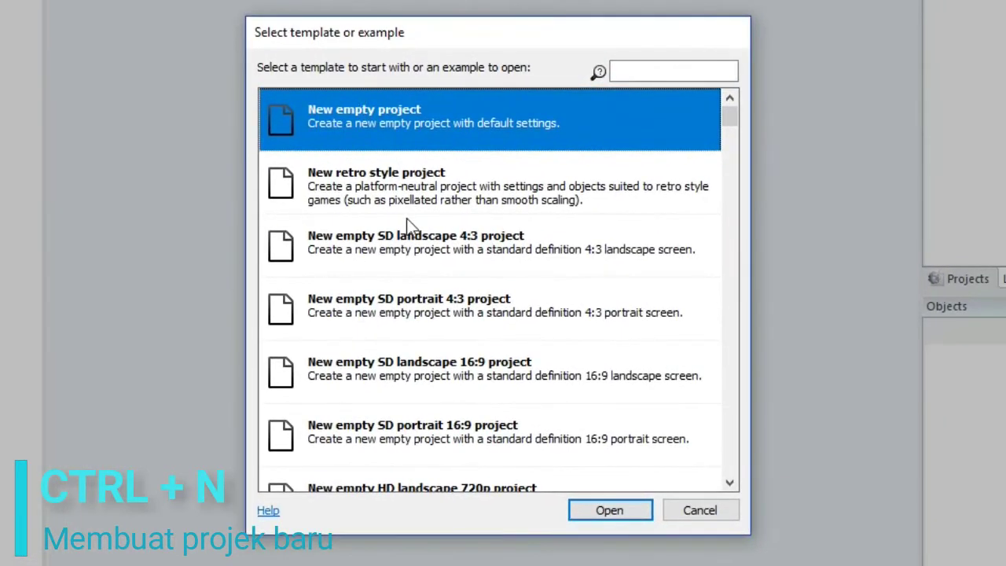
left_click(438, 205)
scroll(435, 239, "down", 3)
scroll(401, 244, "down", 3)
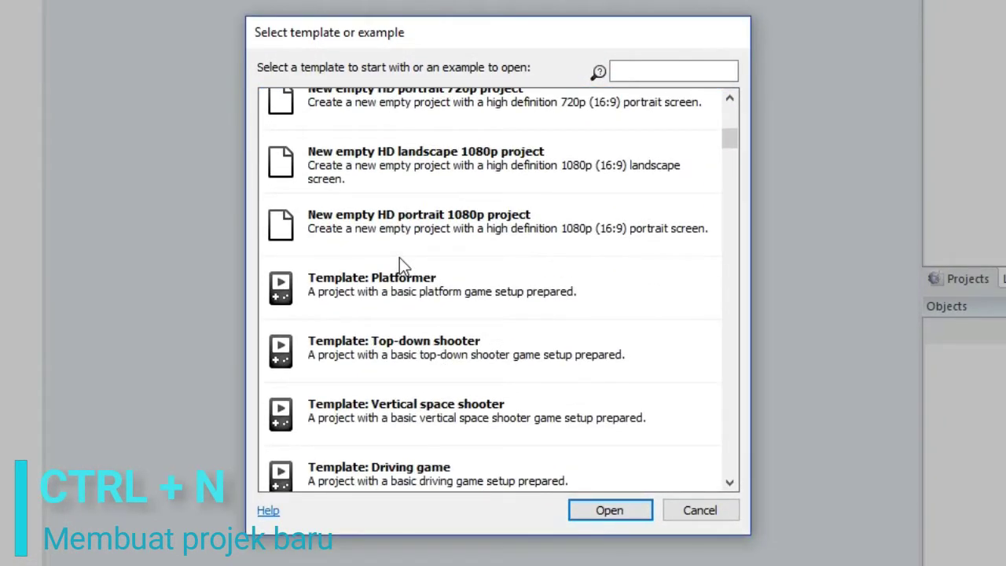
scroll(408, 314, "down", 1)
scroll(418, 343, "up", 4)
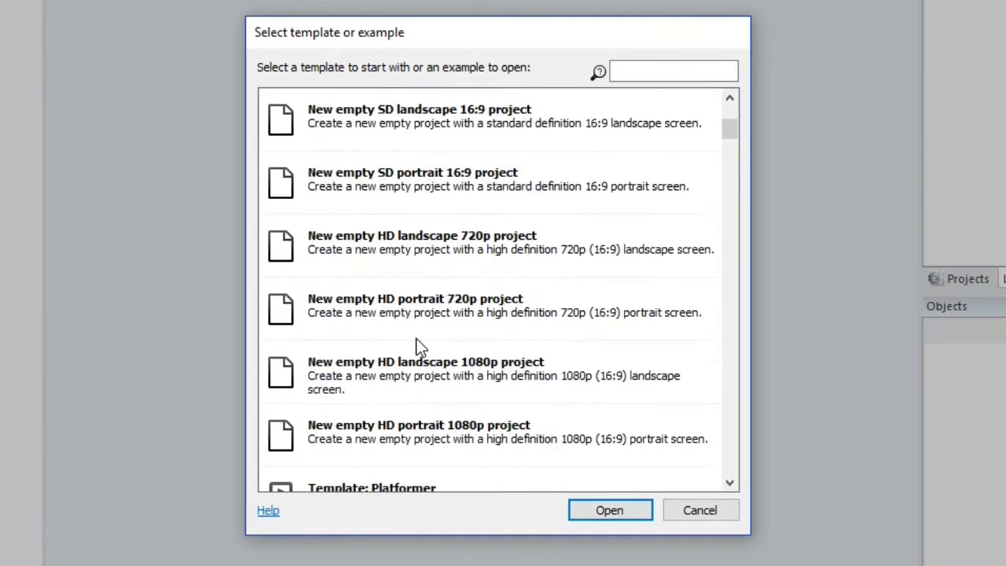
scroll(417, 343, "up", 4)
left_click(458, 148)
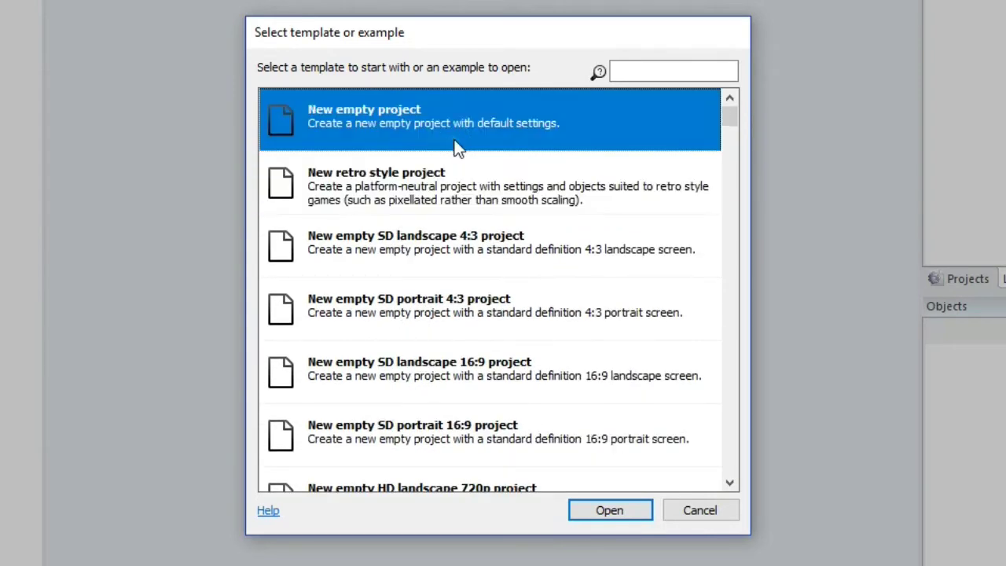
left_click(616, 514)
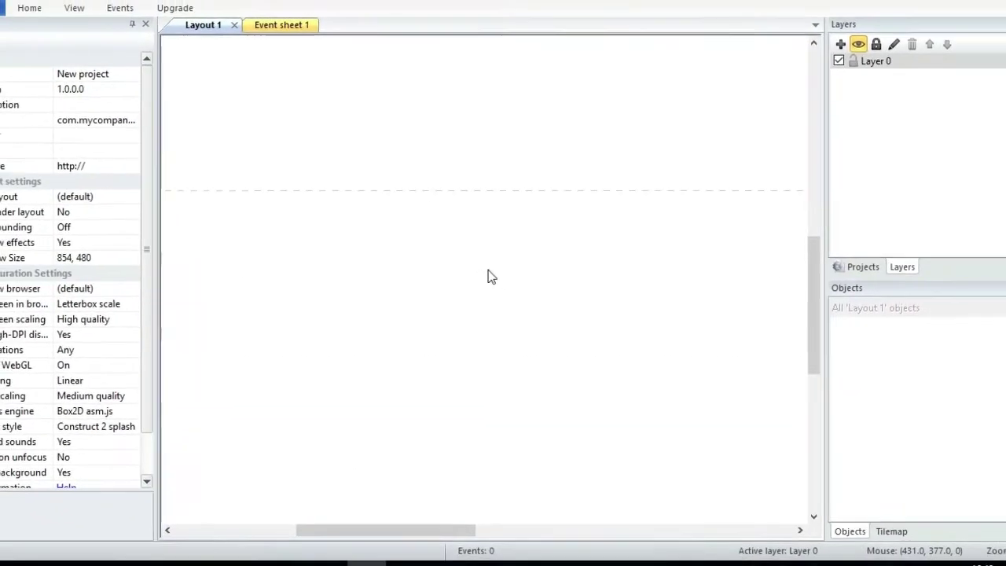
Step: Examine the empty layout's edges, the grey margin around it and the dashed window-size outline
scroll(494, 212, "up", 3)
scroll(495, 190, "down", 3)
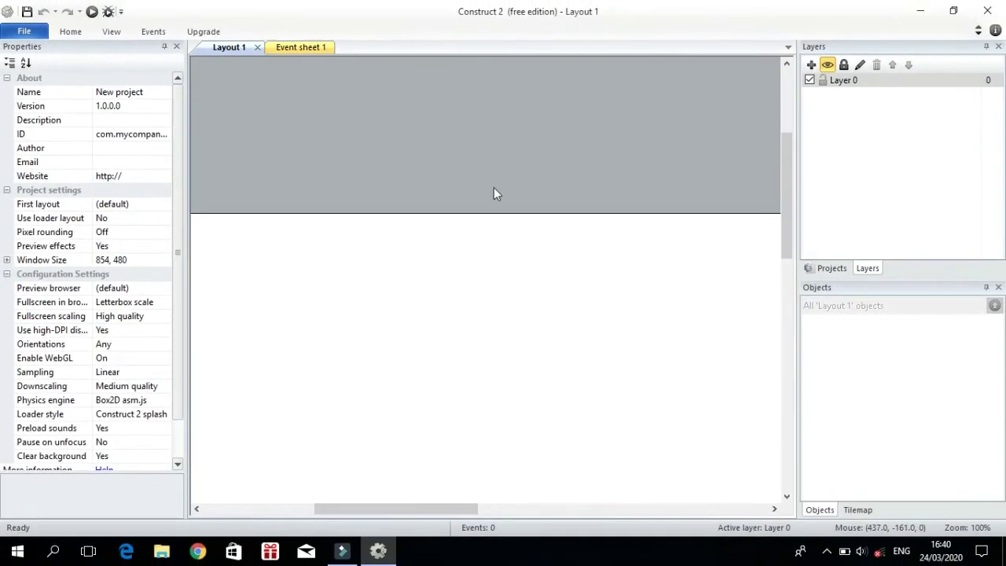
scroll(496, 197, "up", 1)
scroll(494, 200, "up", 1)
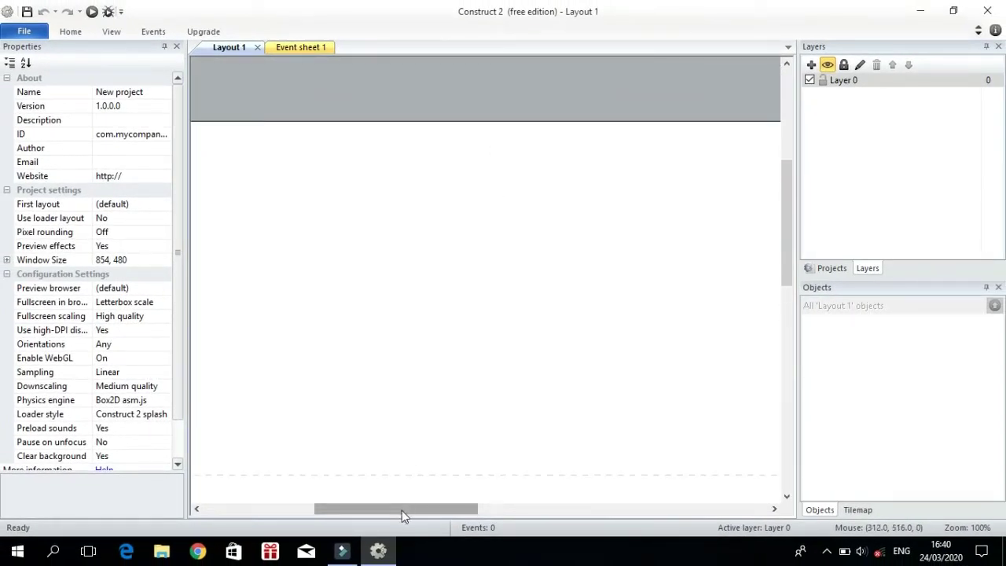
left_click_drag(402, 508, 272, 511)
scroll(530, 314, "up", 3)
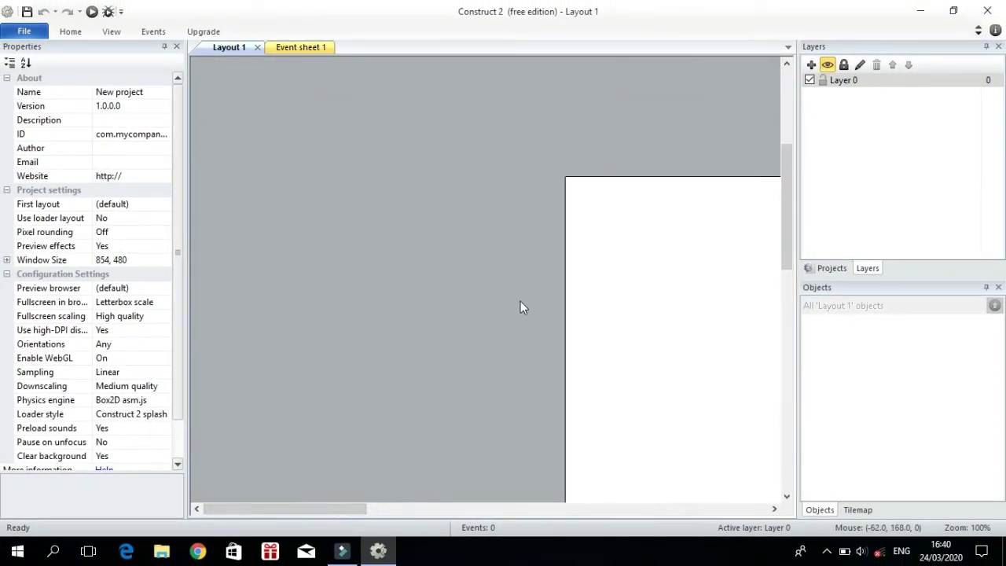
scroll(521, 305, "down", 2)
left_click_drag(355, 514, 489, 512)
left_click(469, 414)
scroll(469, 415, "down", 1)
scroll(470, 413, "up", 5)
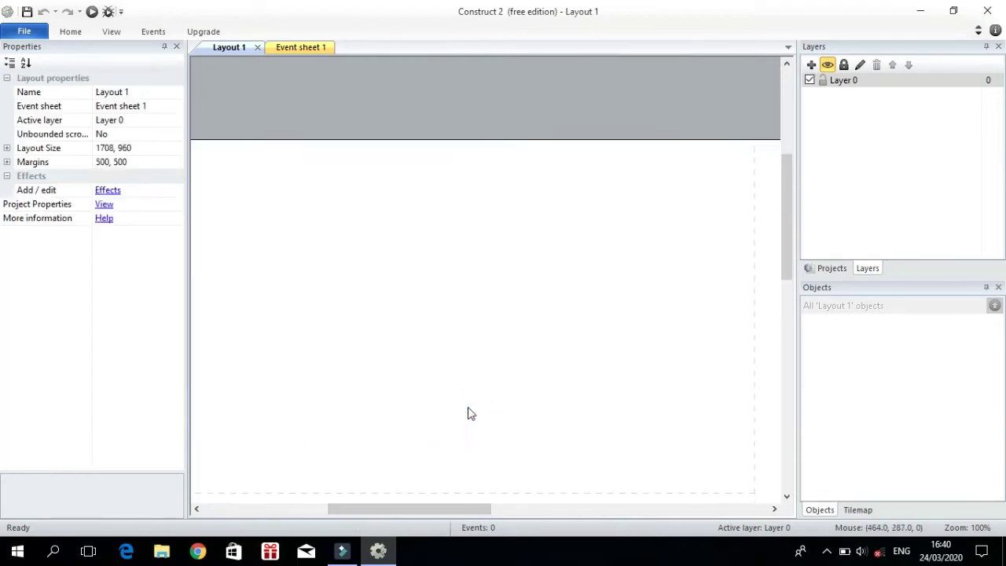
scroll(470, 414, "down", 3)
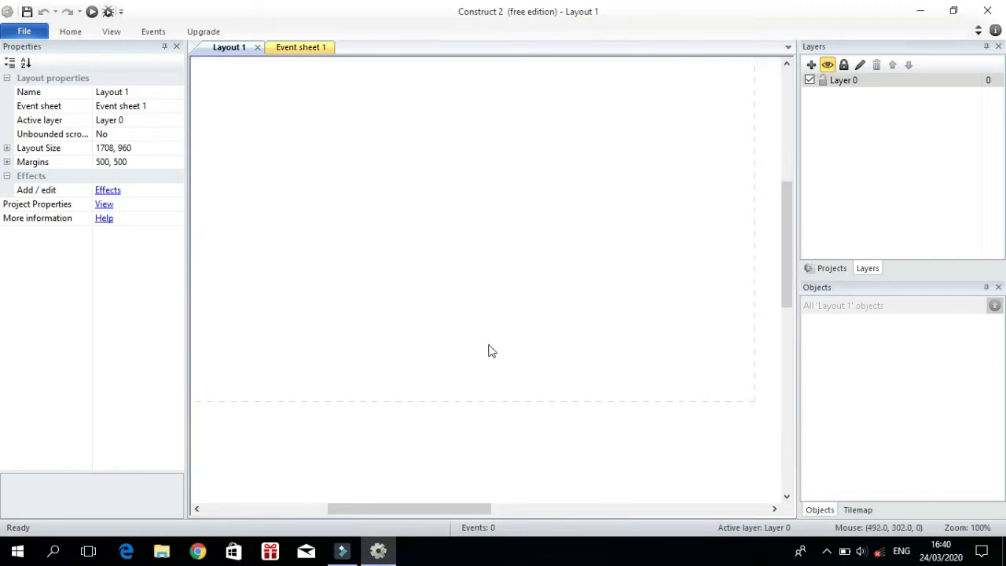
scroll(508, 298, "up", 3)
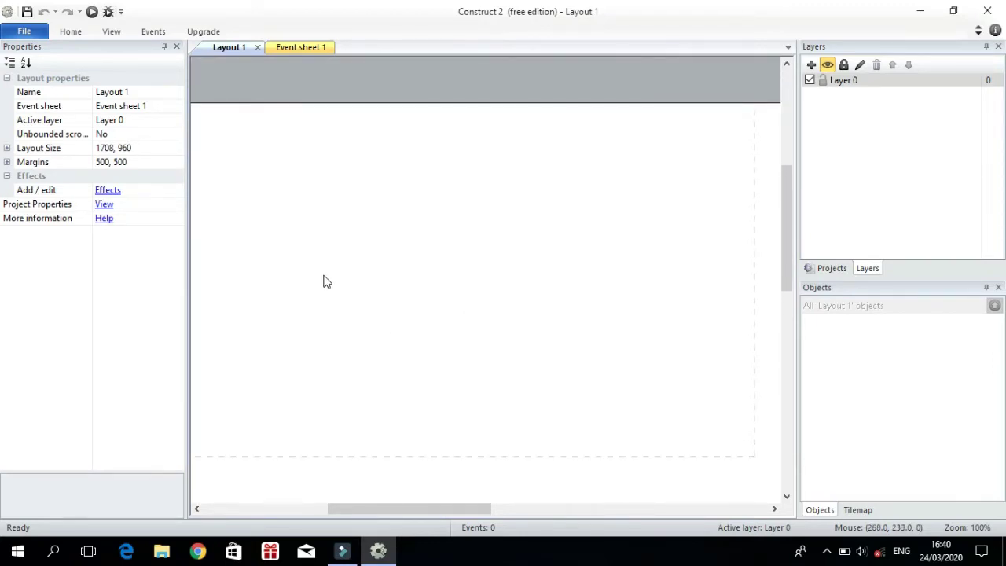
scroll(327, 281, "down", 2)
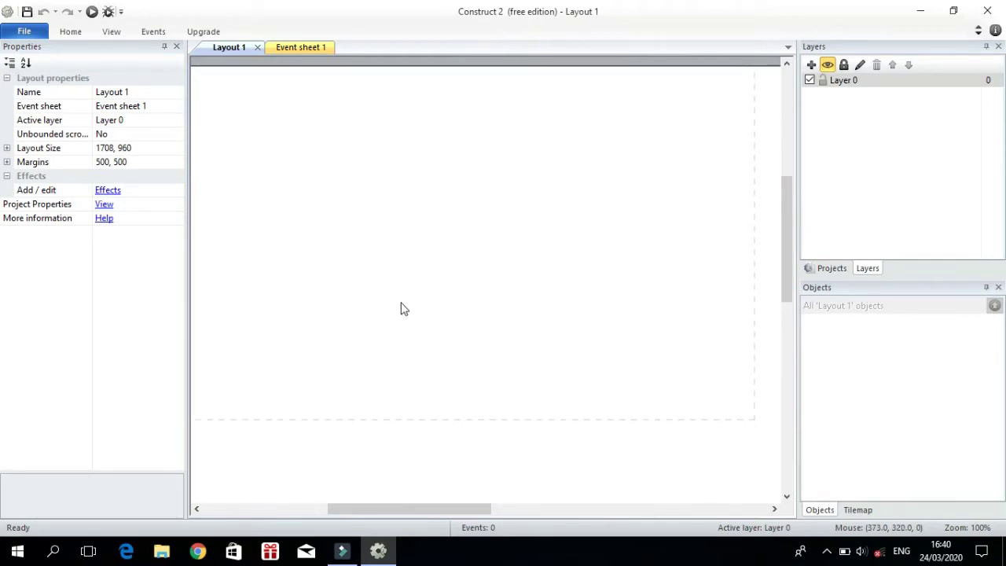
Step: Examine the whole layout page at reduced zoom, comparing it with the dashed window area
scroll(506, 272, "down", 5, "ctrl")
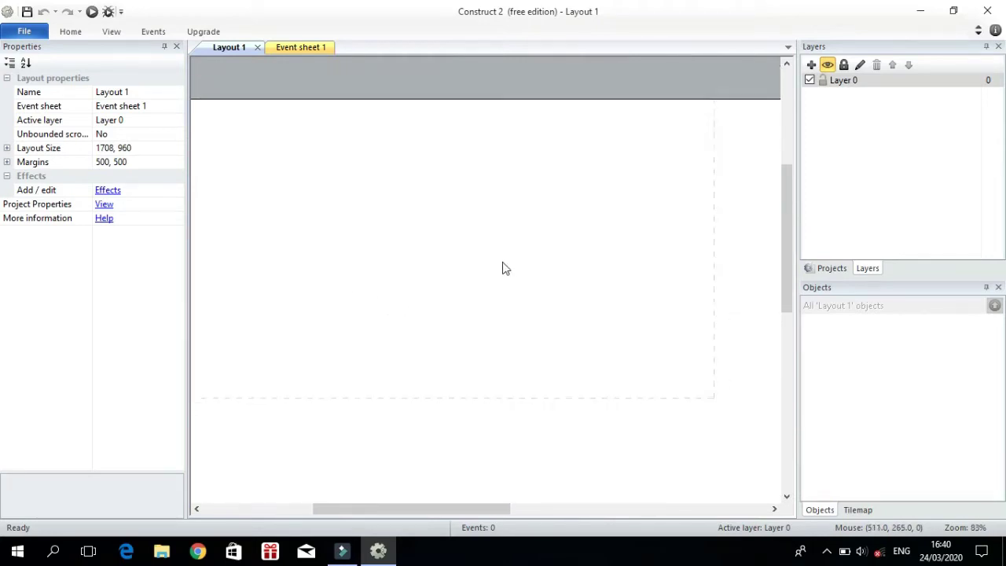
scroll(505, 269, "down", 2, "ctrl")
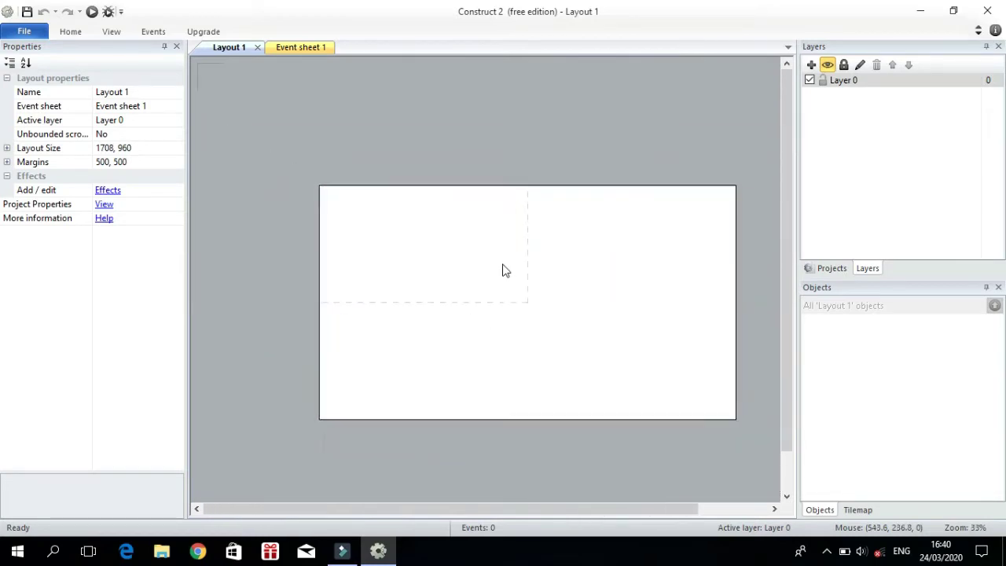
scroll(506, 271, "up", 3, "ctrl")
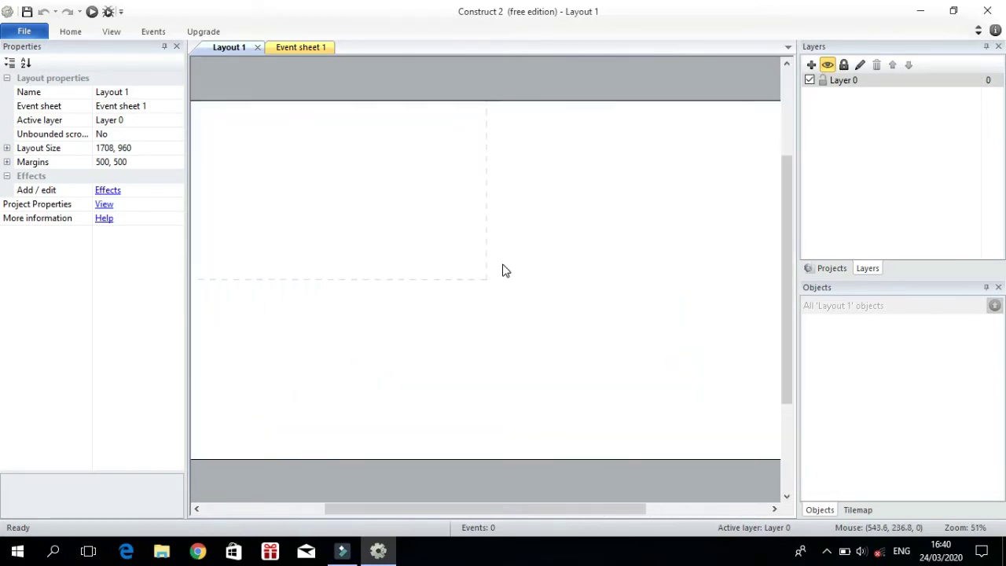
scroll(505, 271, "down", 2, "ctrl")
scroll(505, 271, "up", 1, "ctrl")
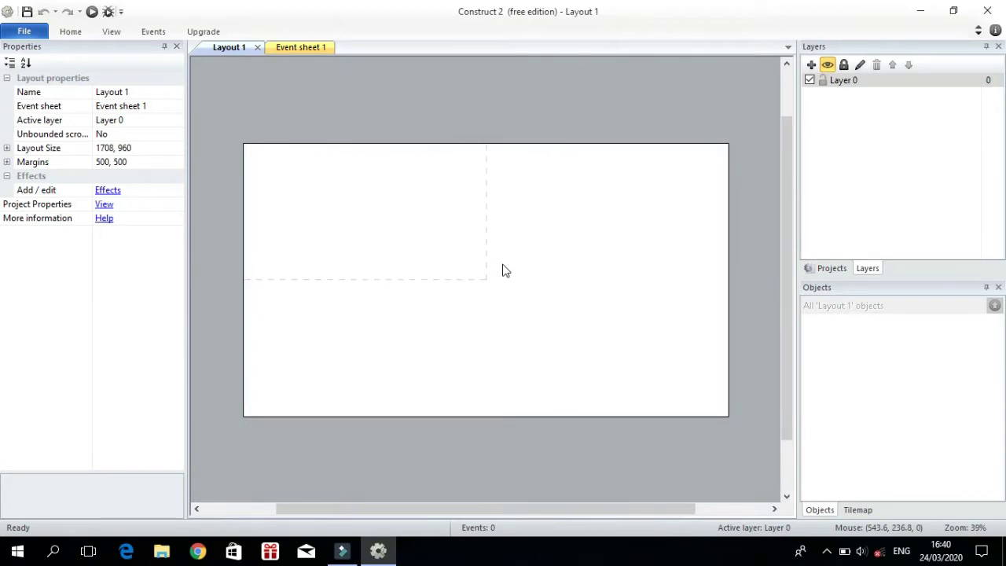
scroll(505, 271, "up", 1, "ctrl")
scroll(505, 271, "down", 2)
scroll(506, 271, "up", 2)
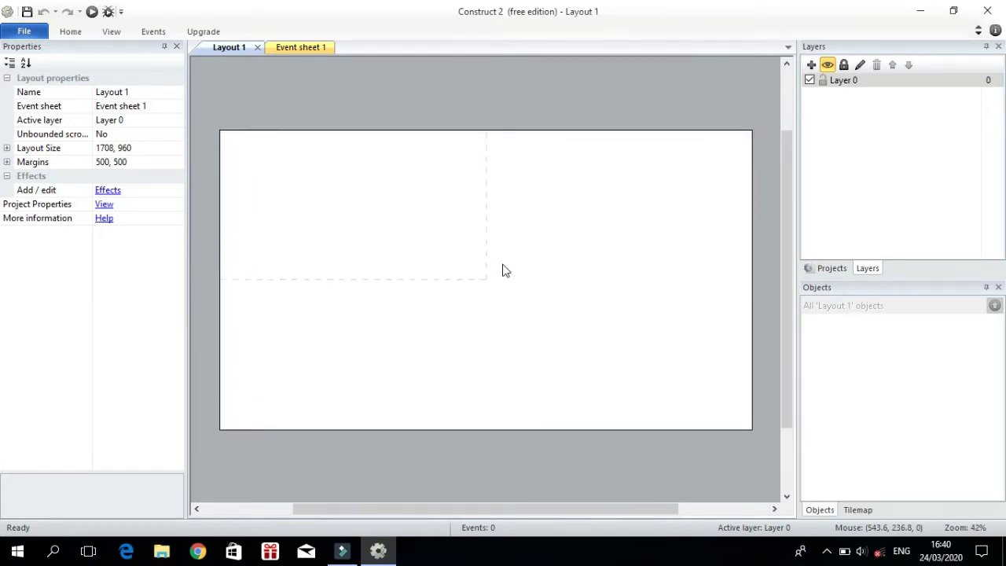
scroll(505, 271, "down", 2)
scroll(505, 271, "up", 3)
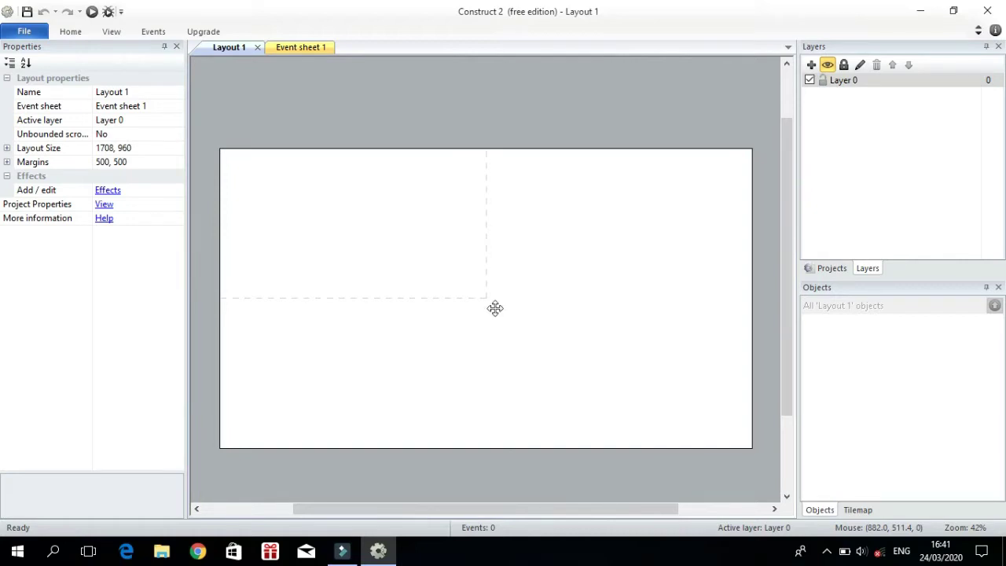
Step: Inspect the layout around the corner of the dashed window area by panning and zooming in and out
middle_click_drag(495, 308, 521, 316)
scroll(507, 288, "up", 5, "ctrl")
scroll(503, 350, "down", 6, "ctrl")
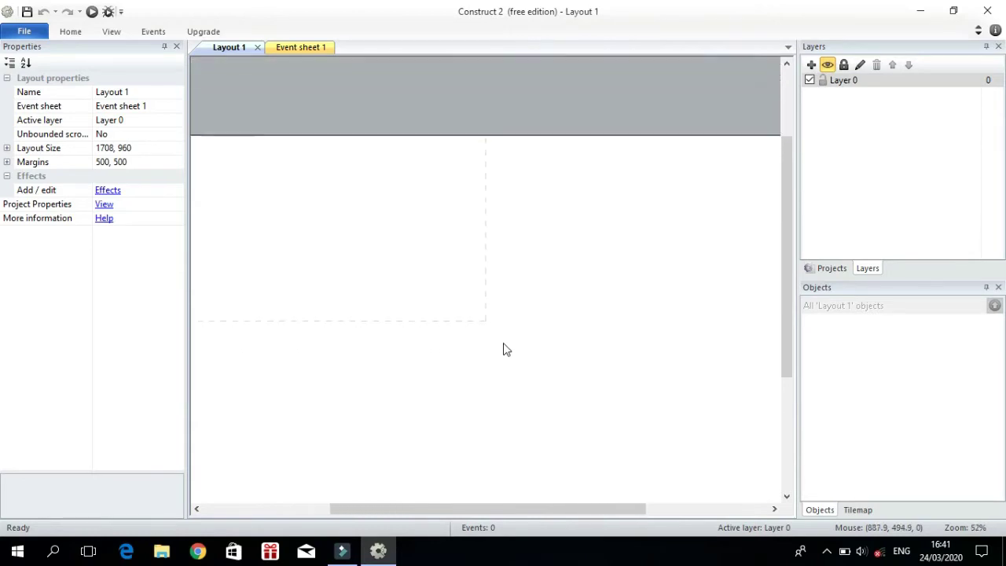
scroll(481, 274, "up", 1, "ctrl")
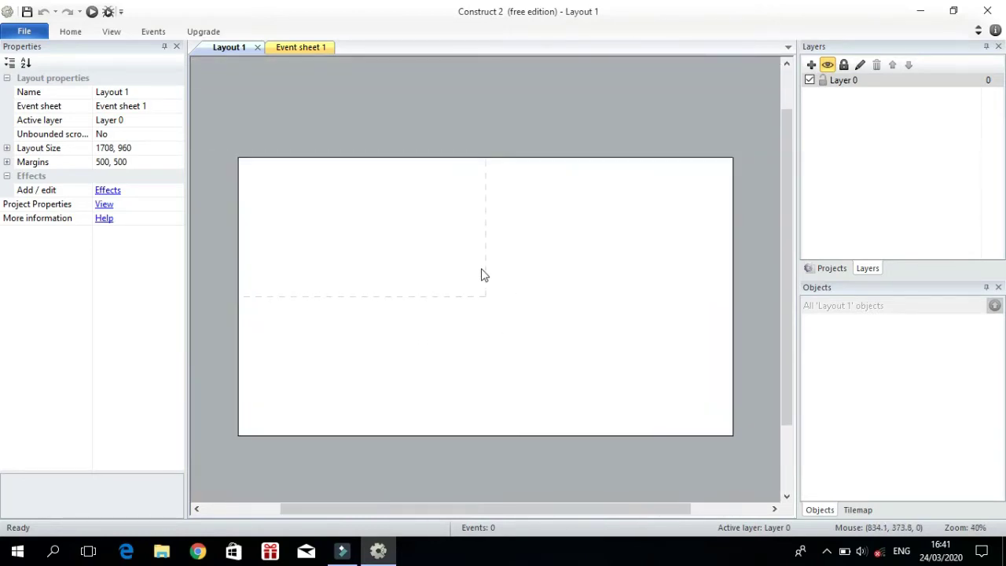
scroll(483, 275, "down", 2, "ctrl")
scroll(483, 275, "down", 1, "ctrl")
middle_click_drag(484, 275, 536, 275)
scroll(553, 274, "up", 2, "ctrl")
Step: Rename the layout as "game" in its layout properties
left_click(565, 89)
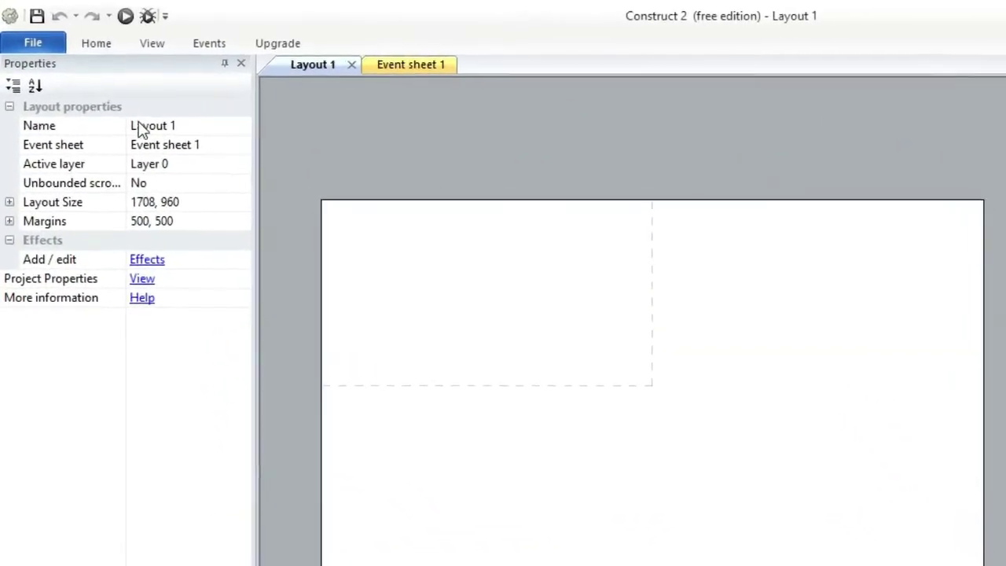
left_click(193, 128)
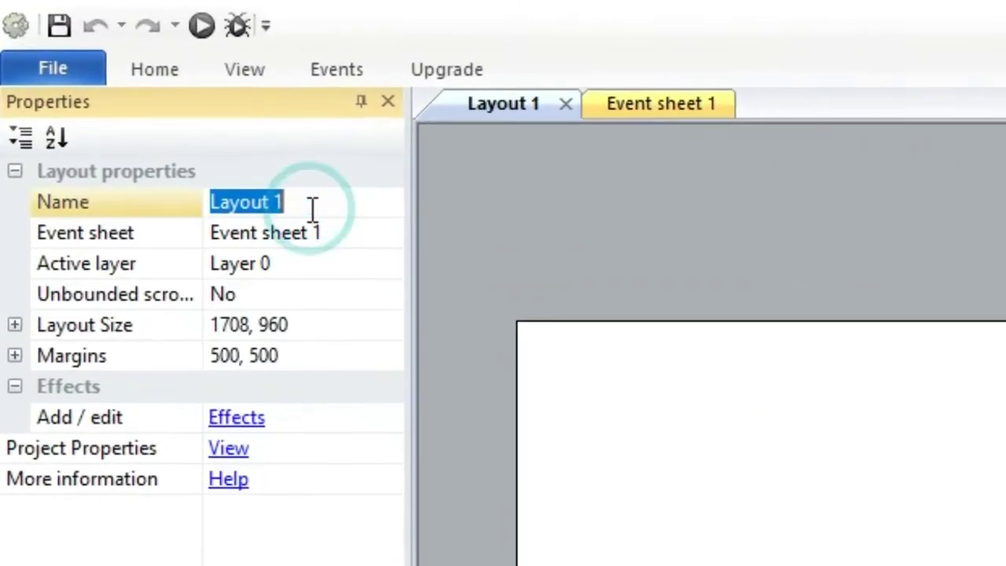
type("game")
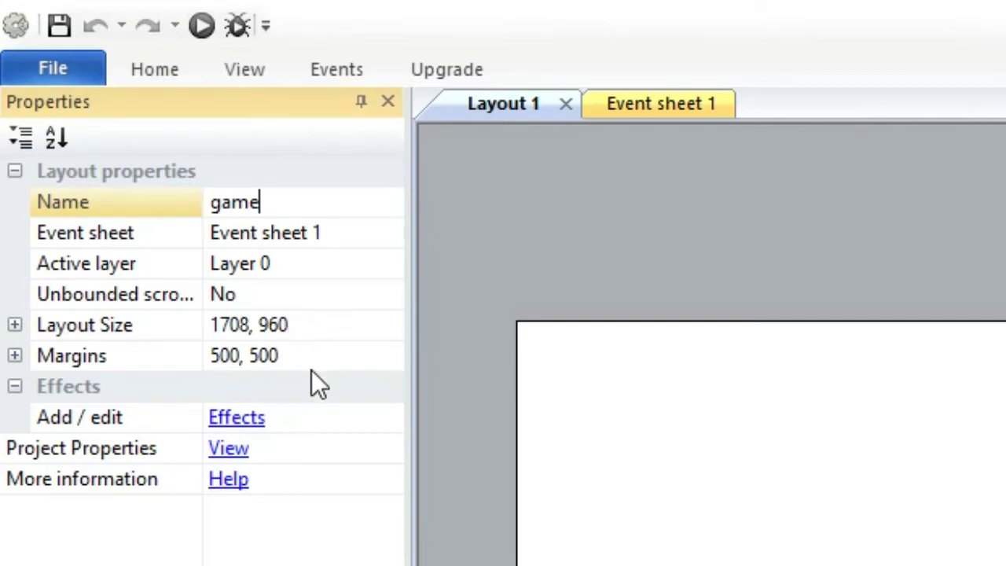
left_click(835, 311)
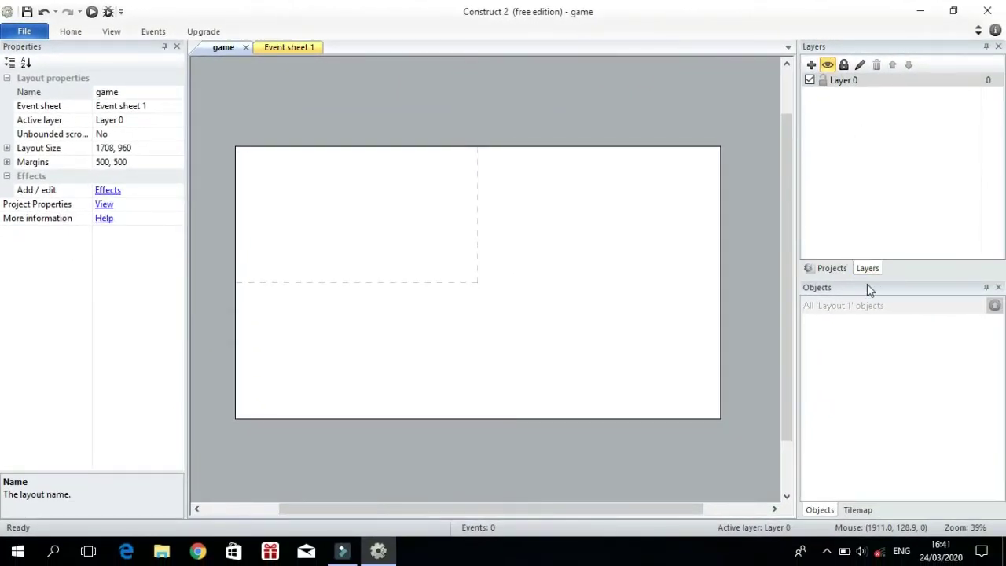
Step: View the project's structure and properties, and return to the list of layers
left_click(834, 270)
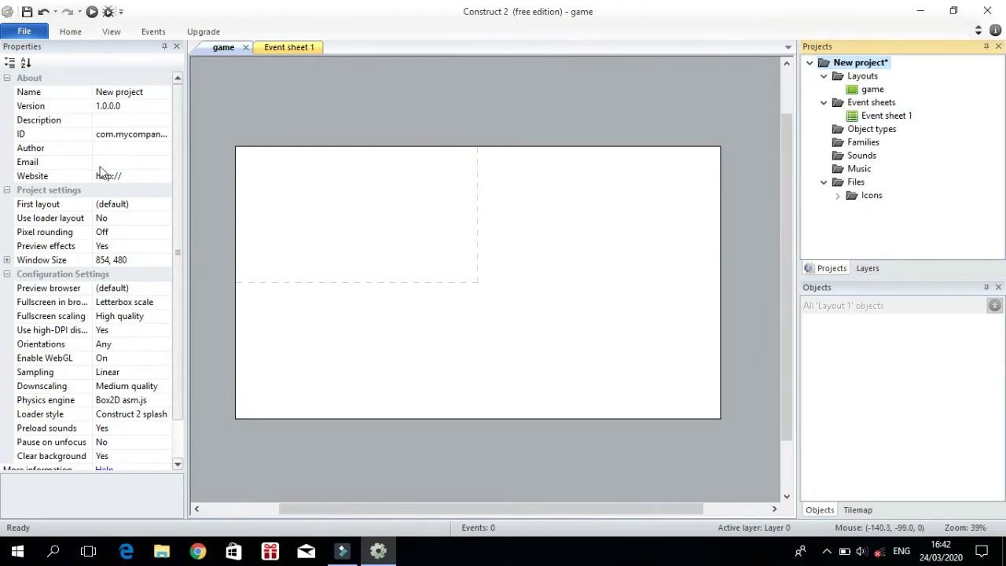
left_click(867, 267)
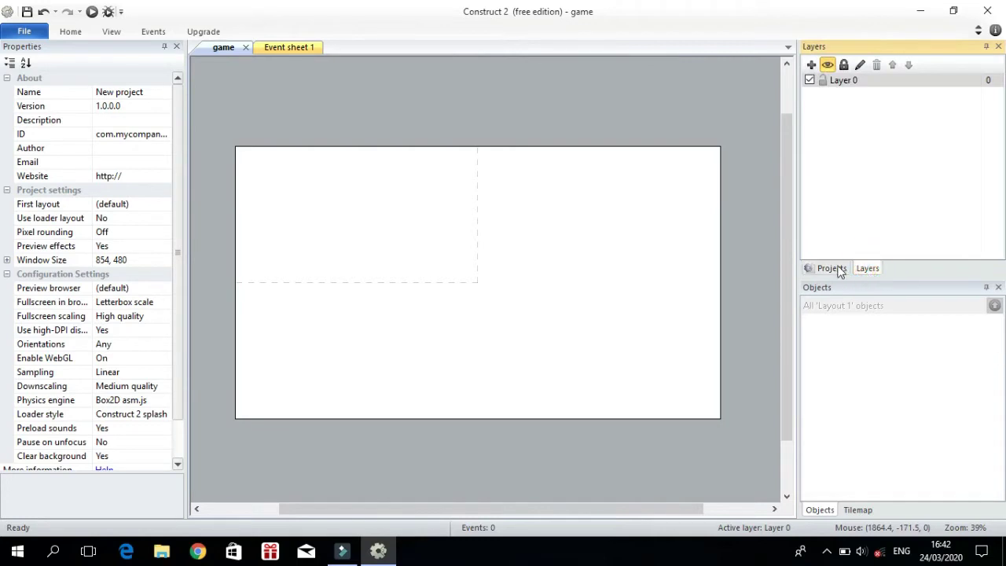
Step: Switch between the project structure and the list of layers, and show the layout's properties
left_click(833, 268)
left_click(867, 268)
left_click(833, 268)
left_click(624, 253)
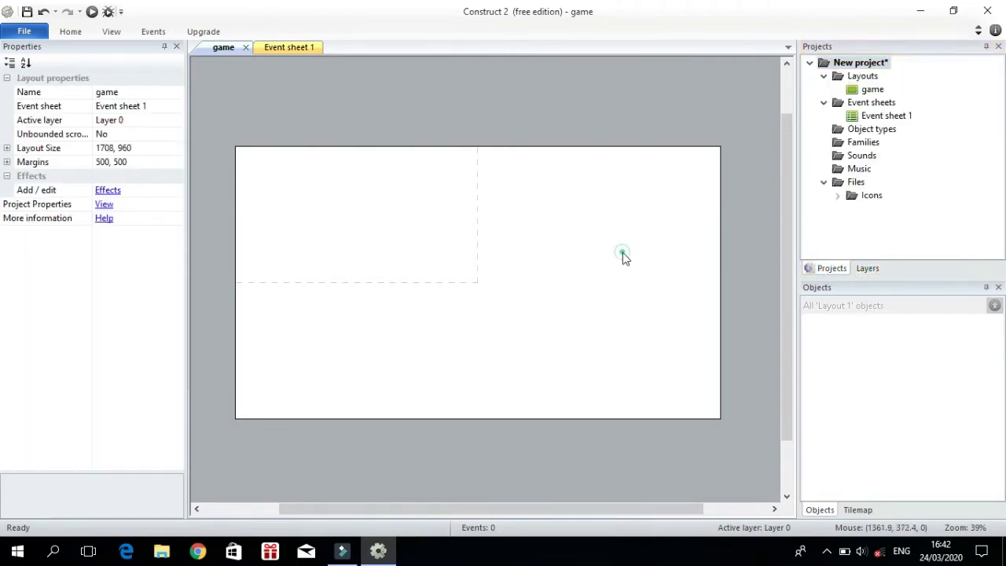
left_click(468, 198)
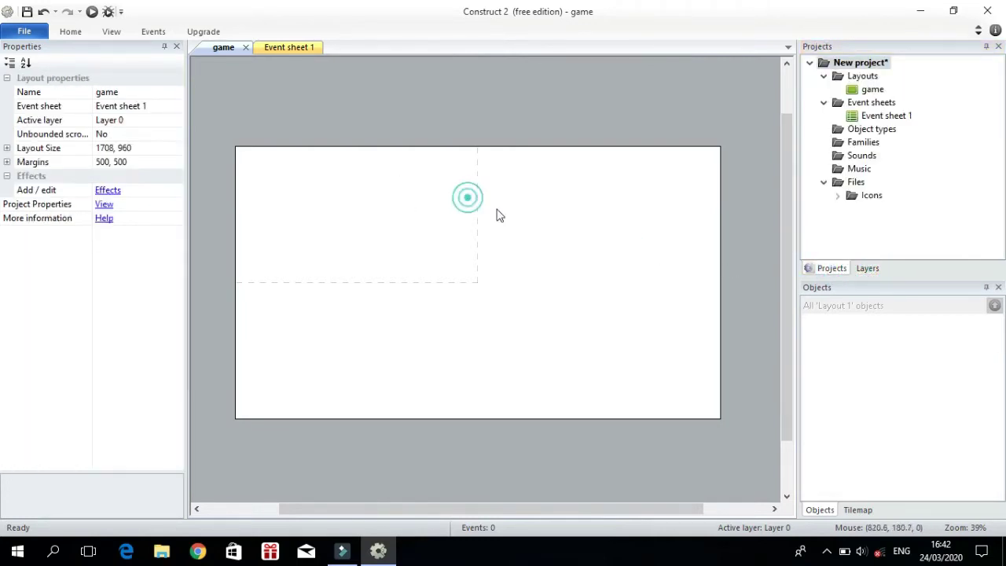
Step: View the list of layers, the tilemap tools and the list of objects in the layout
left_click(858, 265)
left_click(818, 289)
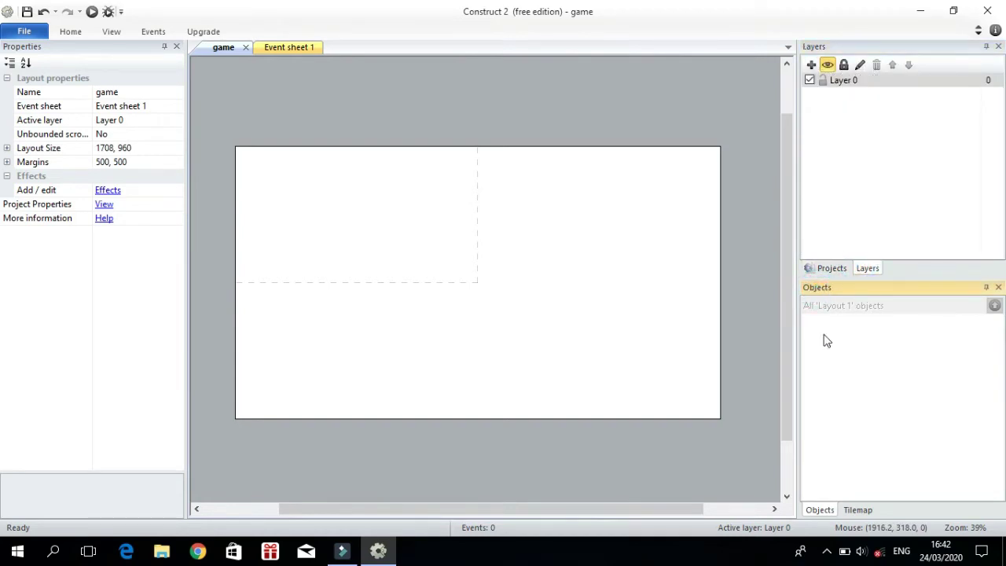
left_click(859, 510)
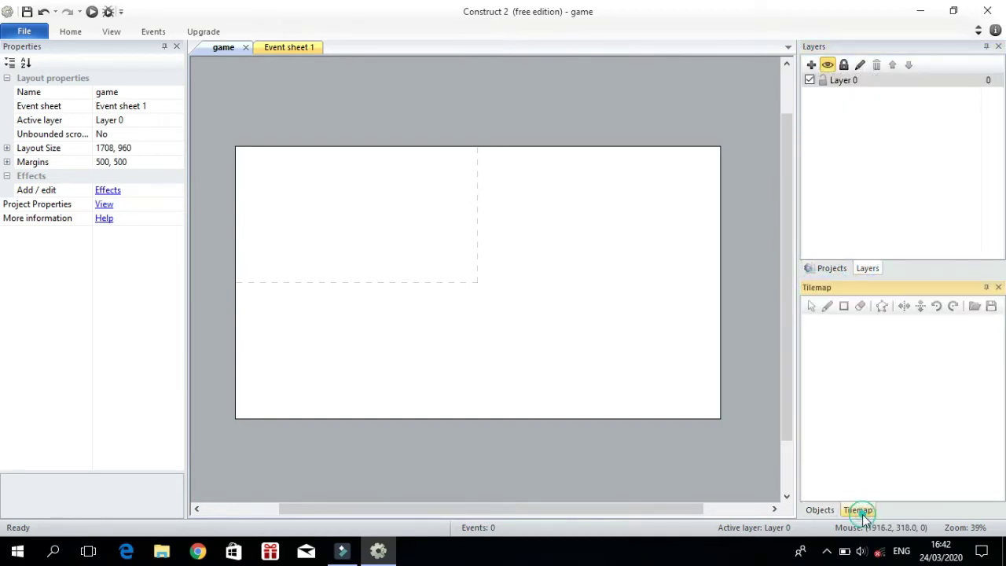
left_click(819, 510)
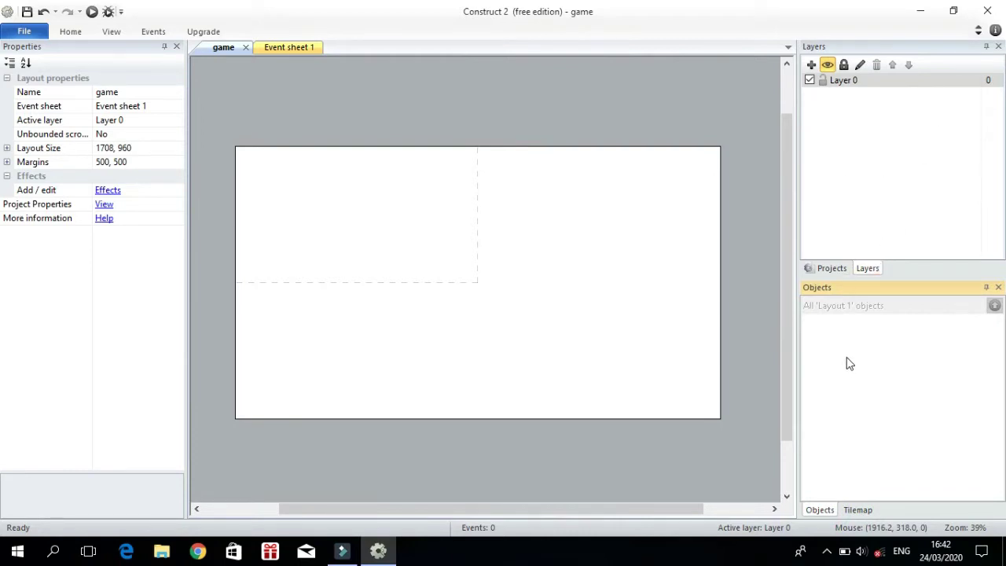
left_click(646, 236)
scroll(426, 275, "down", 1)
scroll(427, 275, "up", 1)
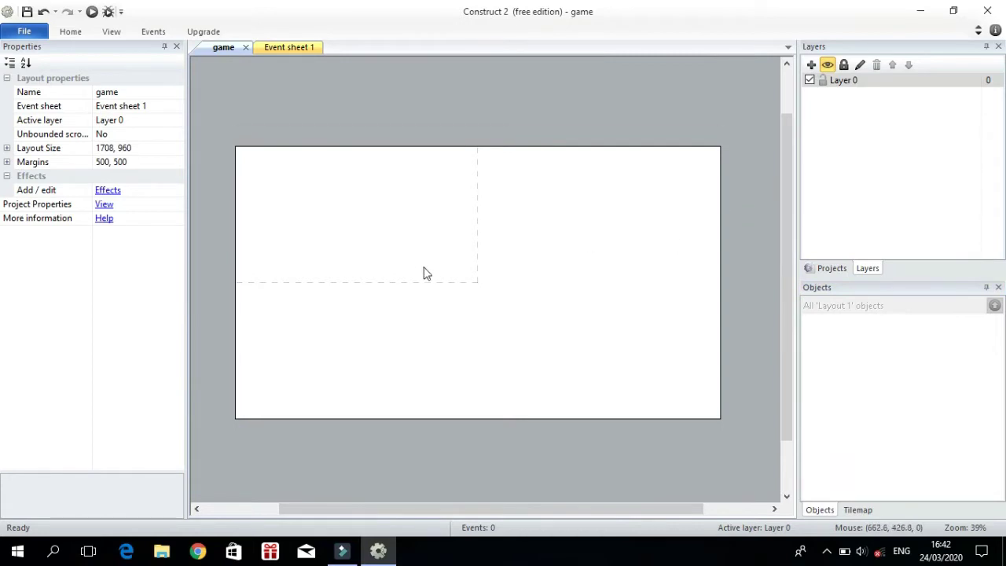
left_click(414, 242)
Step: View the properties of the whole project, and return to the layout's properties
left_click(831, 268)
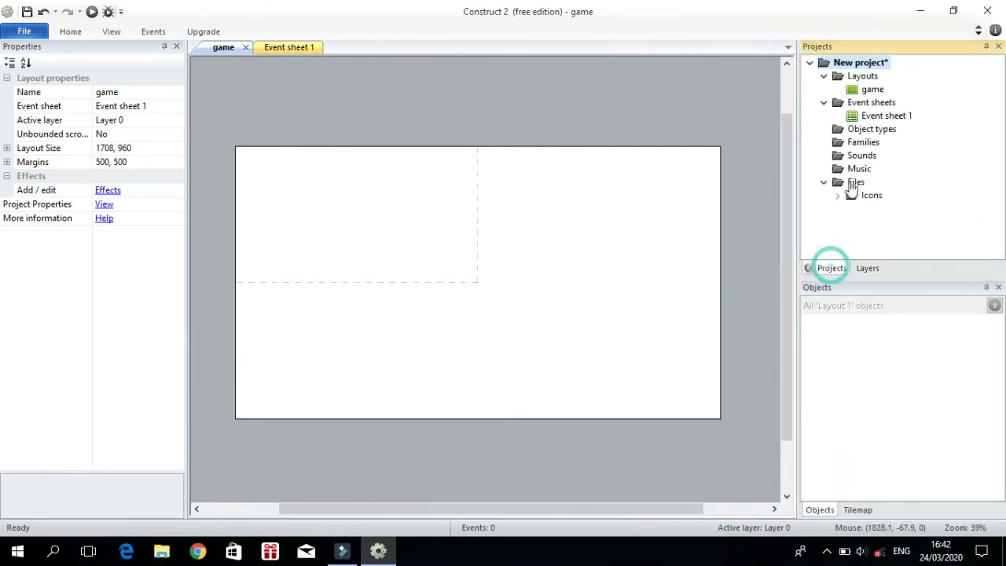
left_click(864, 63)
left_click(864, 66)
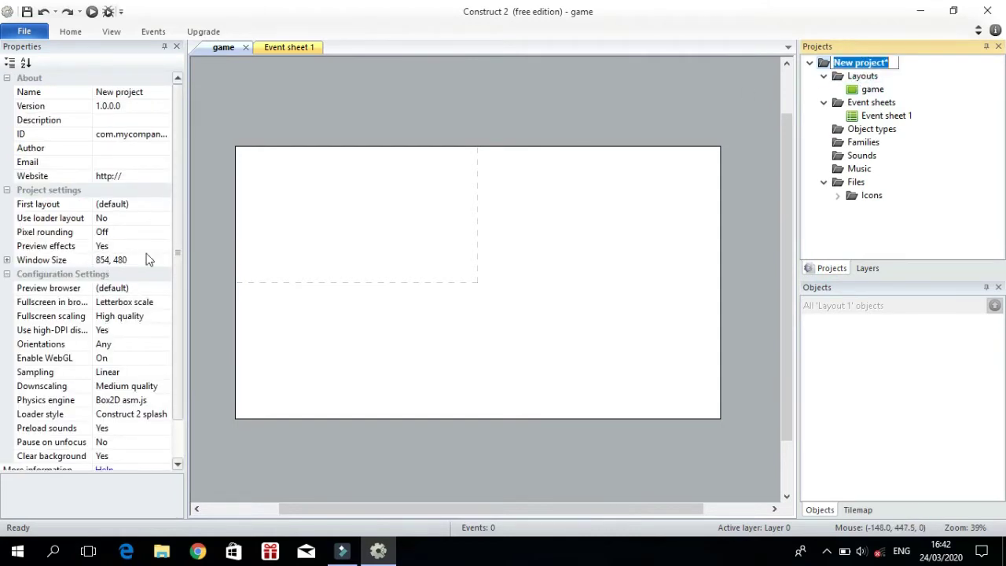
left_click(599, 252)
left_click_drag(867, 275, 867, 274)
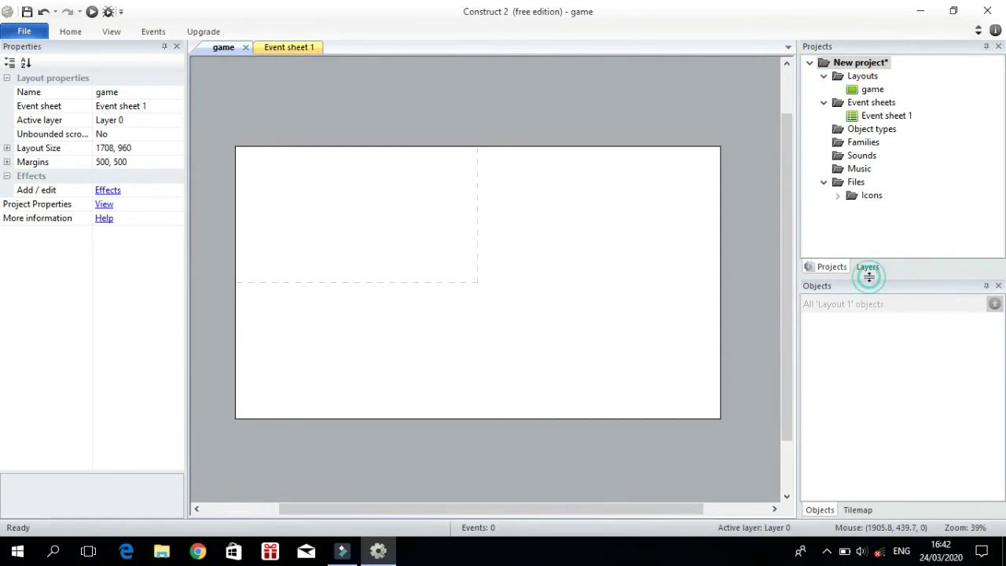
Step: Set the project's window size to 1280, 720
left_click(860, 64)
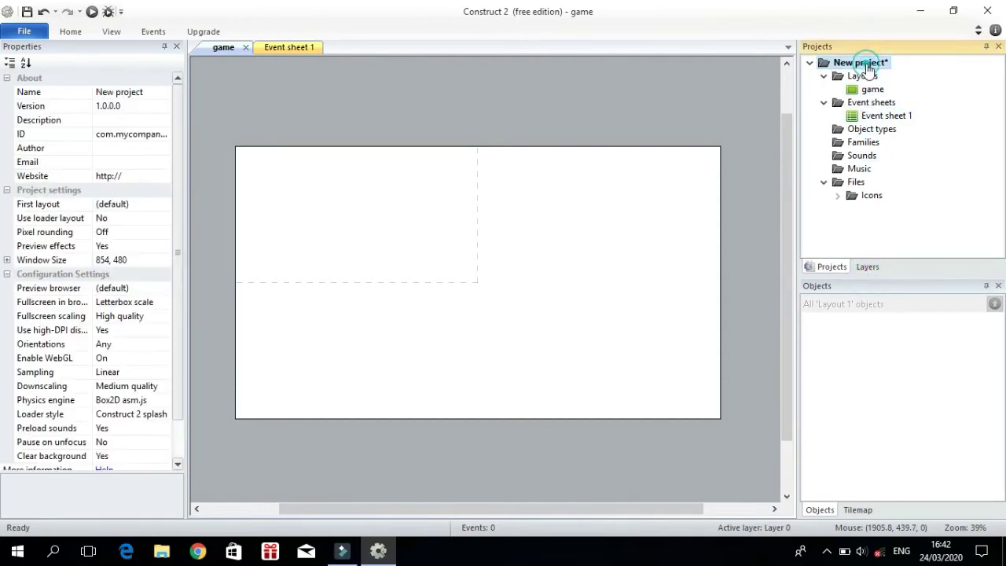
left_click(139, 260)
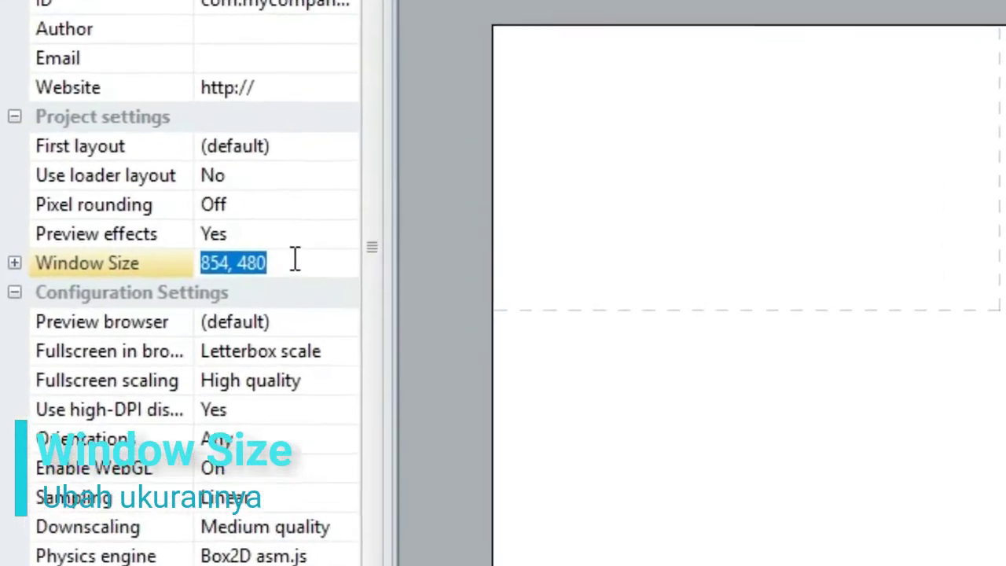
type("128")
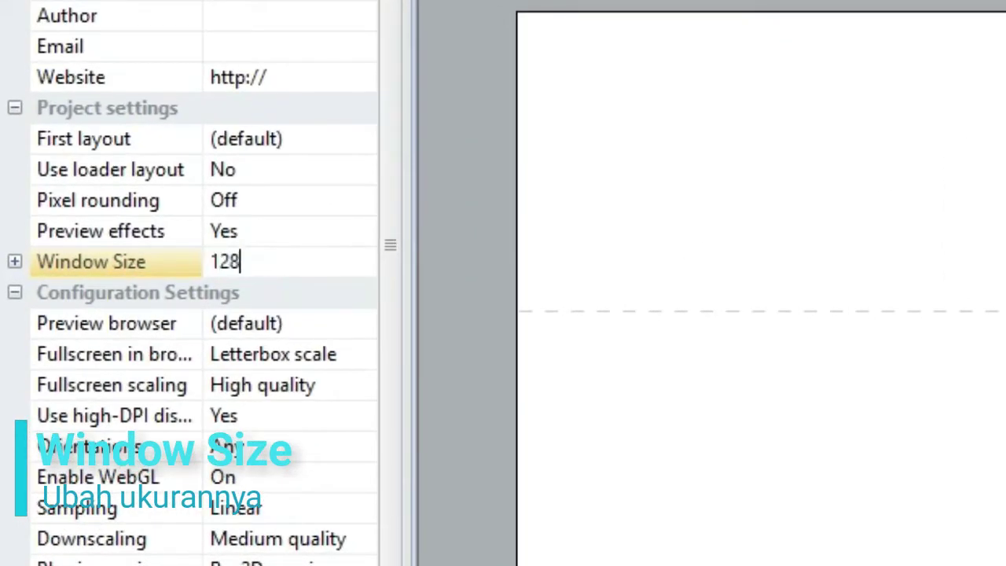
type("0,720")
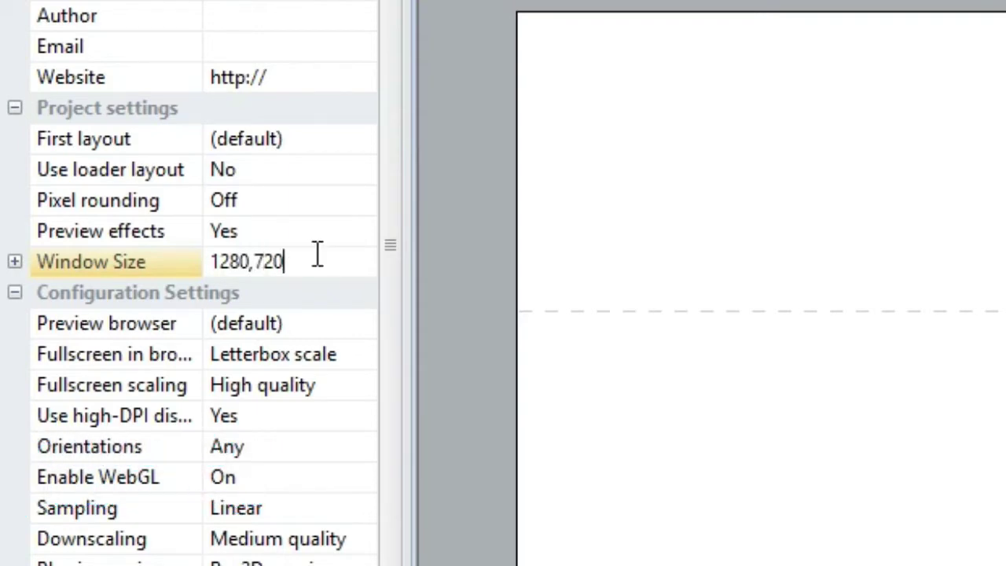
key("Return")
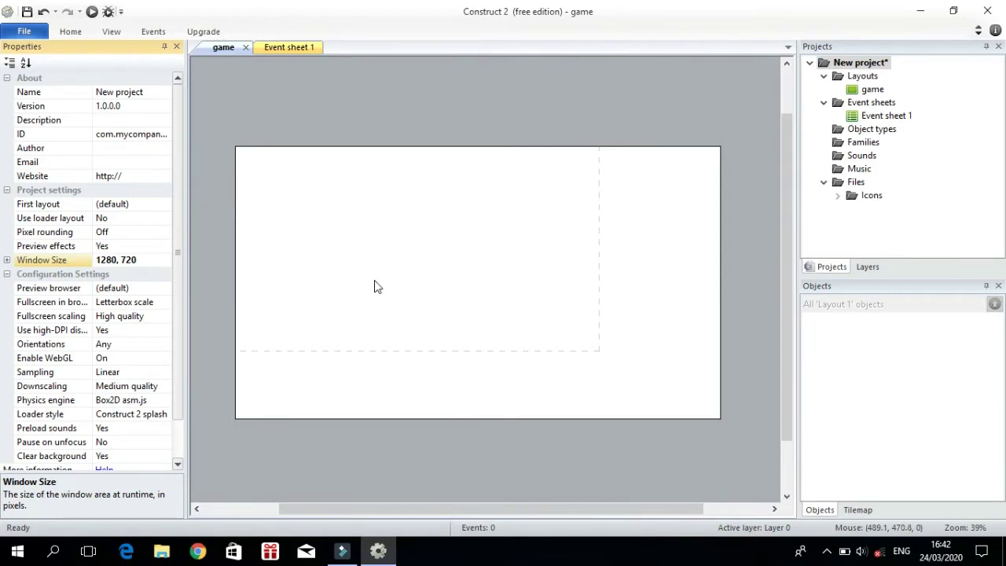
Step: Undo and redo the window size change, and compare the dashed window area with the layout page
key("ctrl+z")
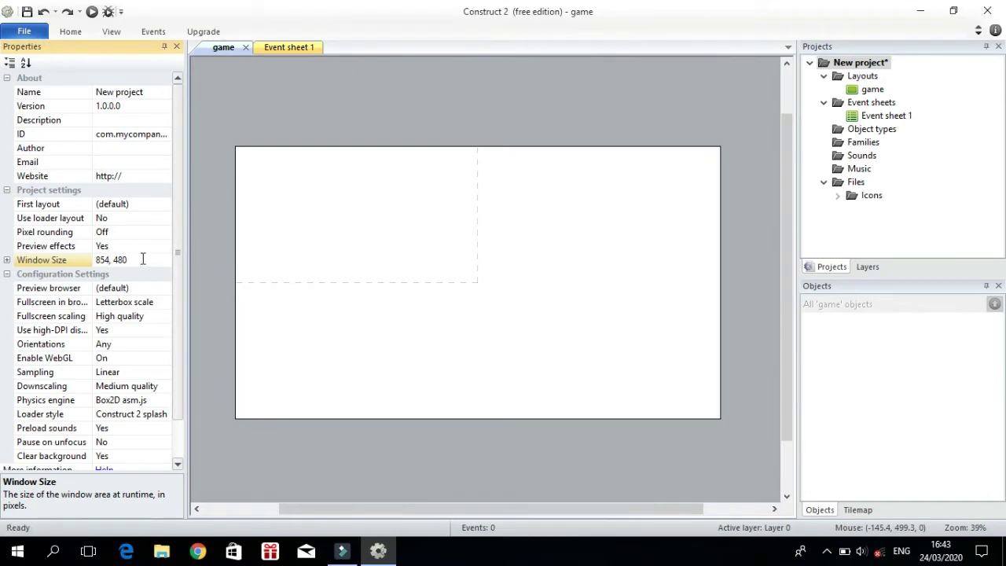
left_click(69, 12)
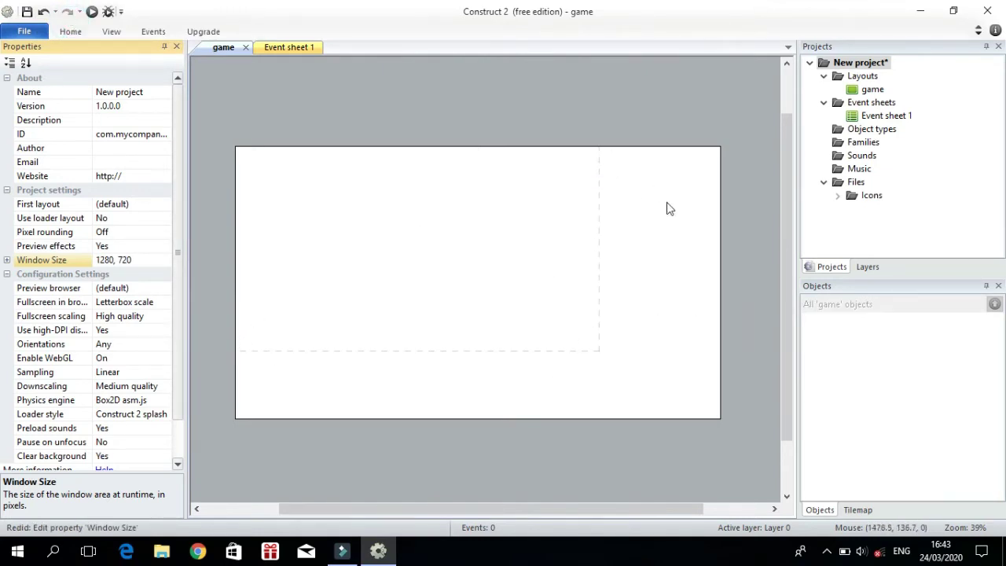
left_click(654, 256)
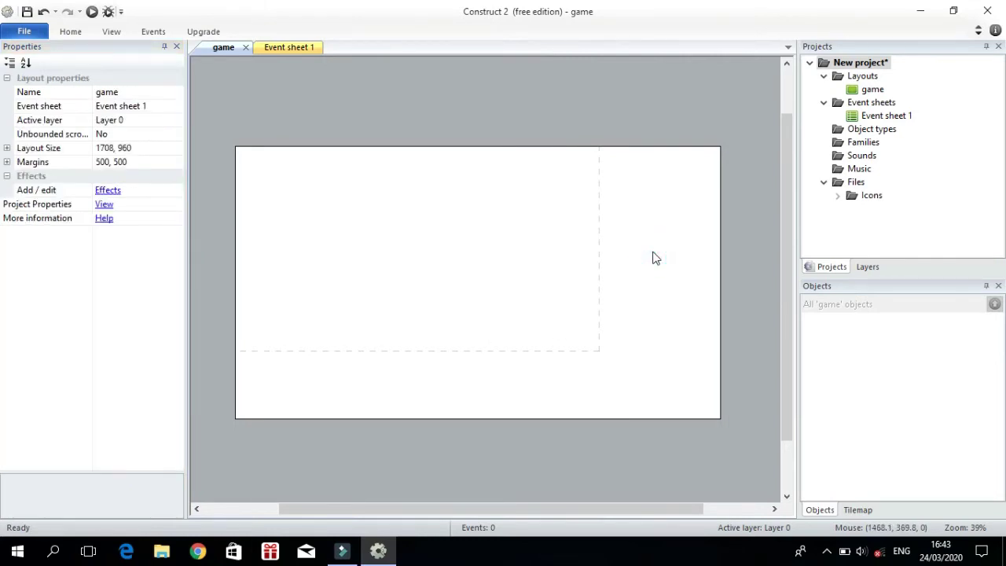
scroll(605, 252, "up", 1)
scroll(604, 251, "down", 1)
scroll(604, 251, "up", 1)
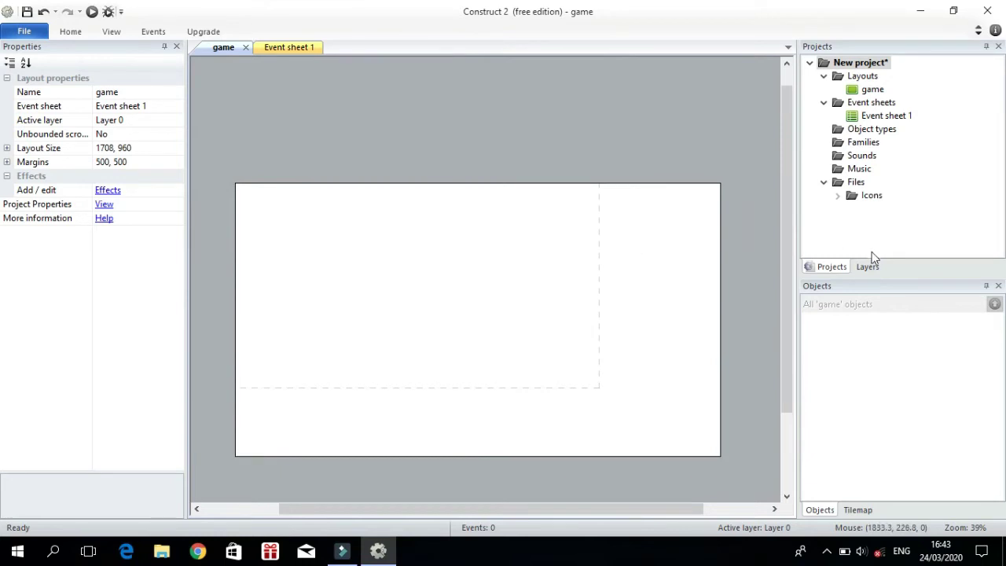
Step: Compare the layout size in the layout's properties with the window size in the project's properties
left_click(862, 75)
left_click(595, 125)
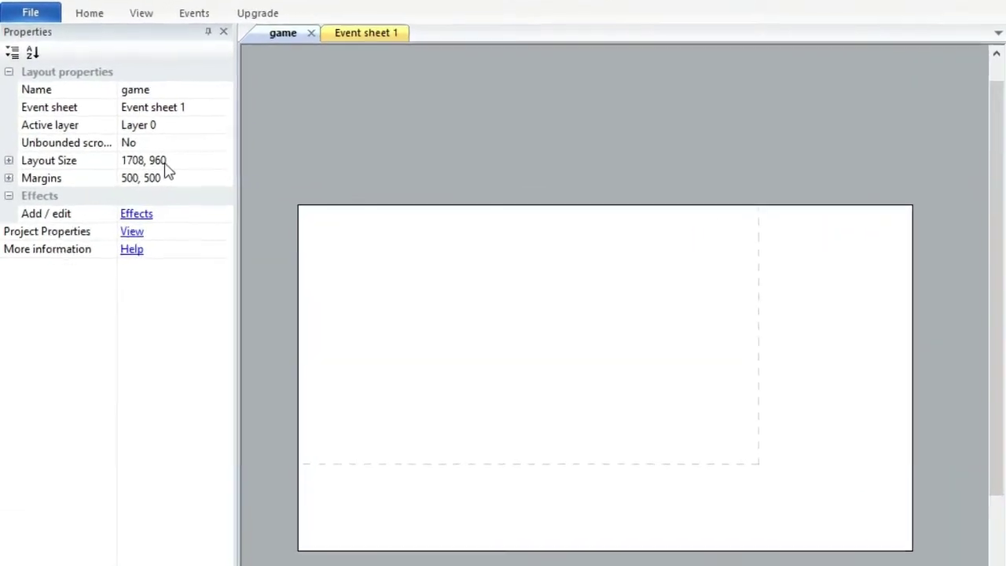
left_click(172, 271)
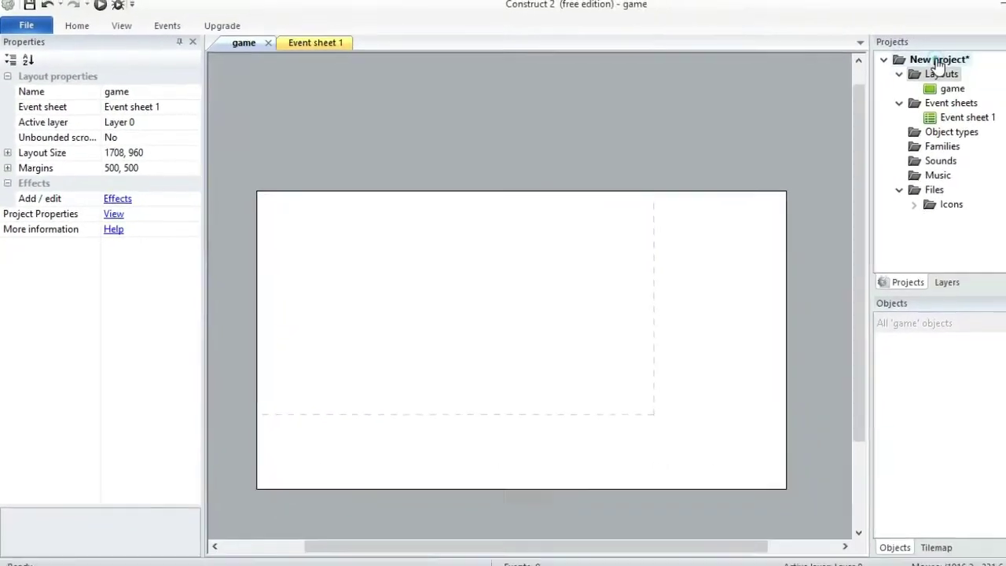
left_click(936, 63)
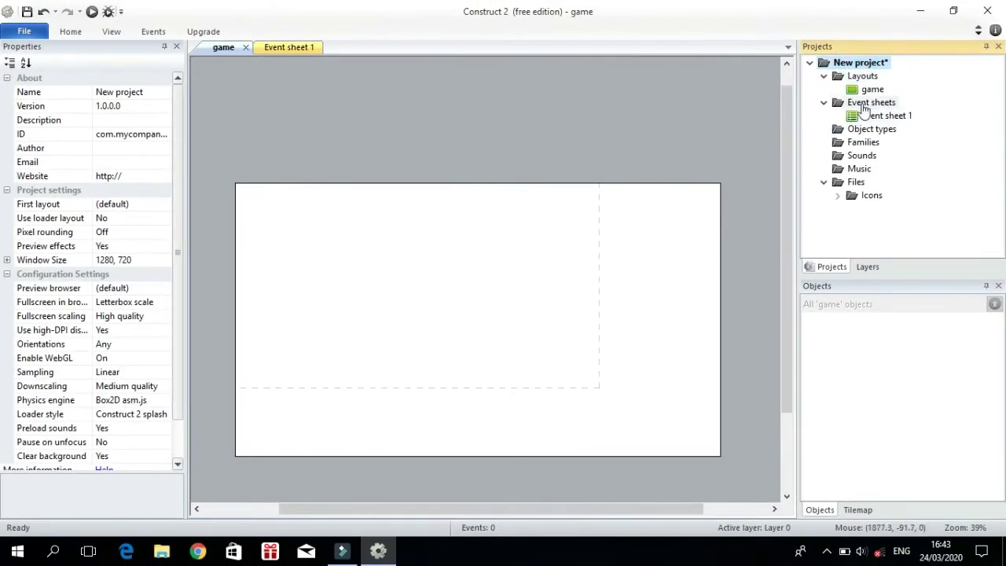
left_click(857, 63)
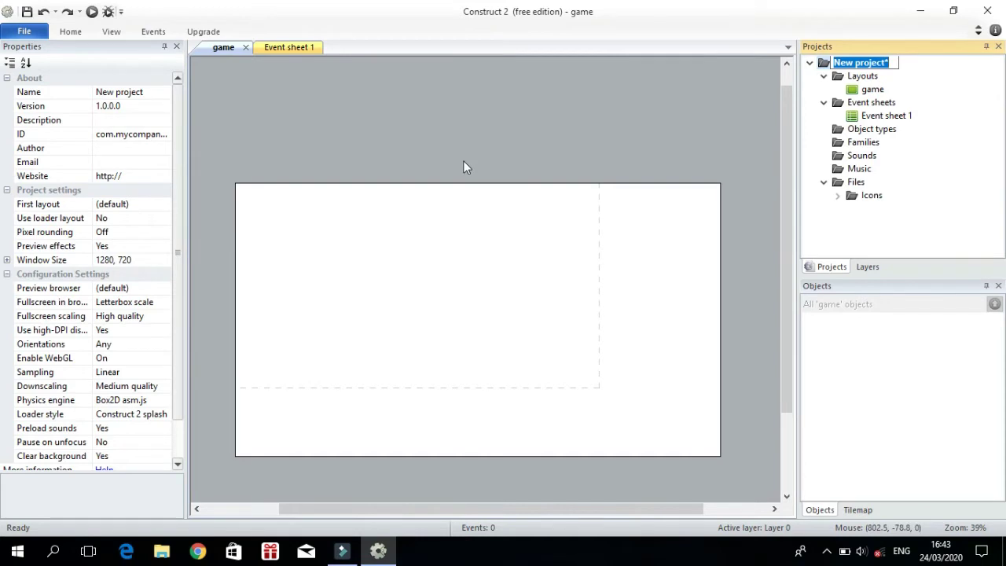
Step: Set the layout size of the game layout to 1280, 720
left_click(648, 153)
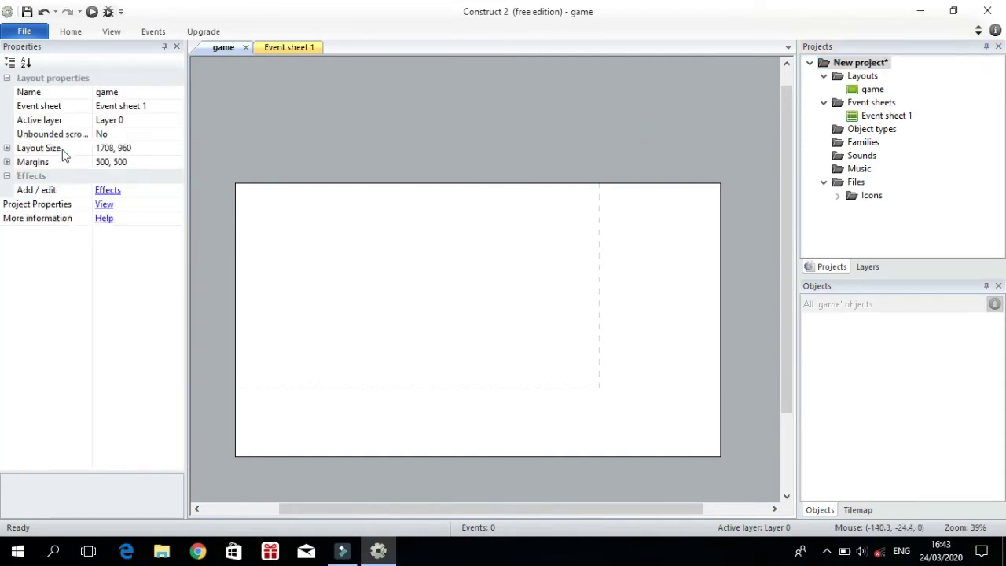
left_click(145, 149)
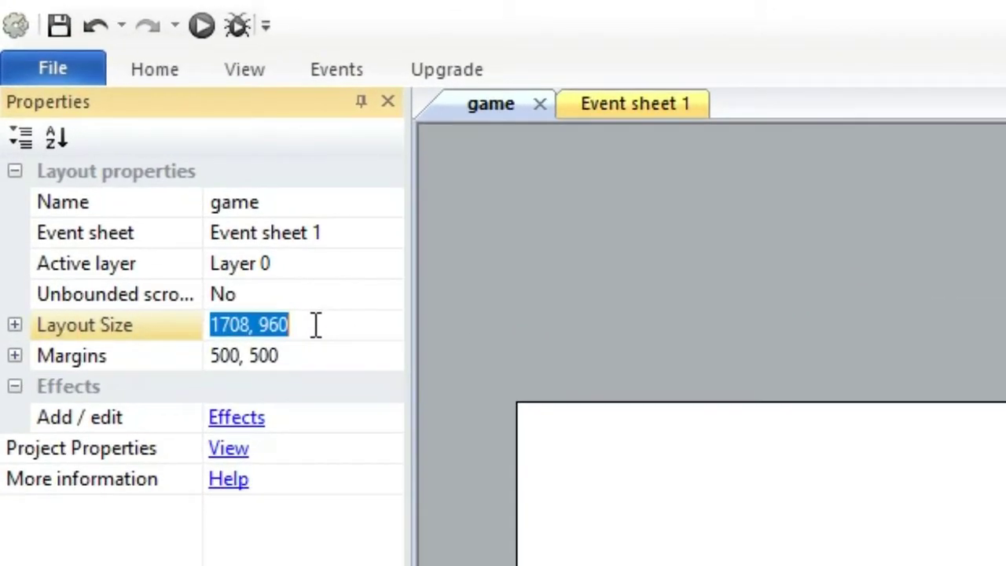
type("1280")
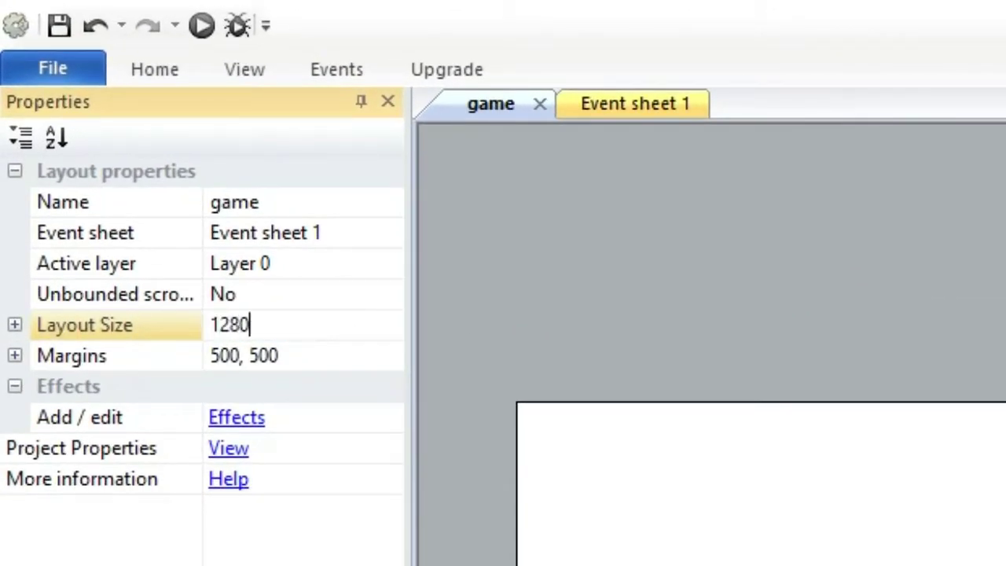
type(",720")
key("Return")
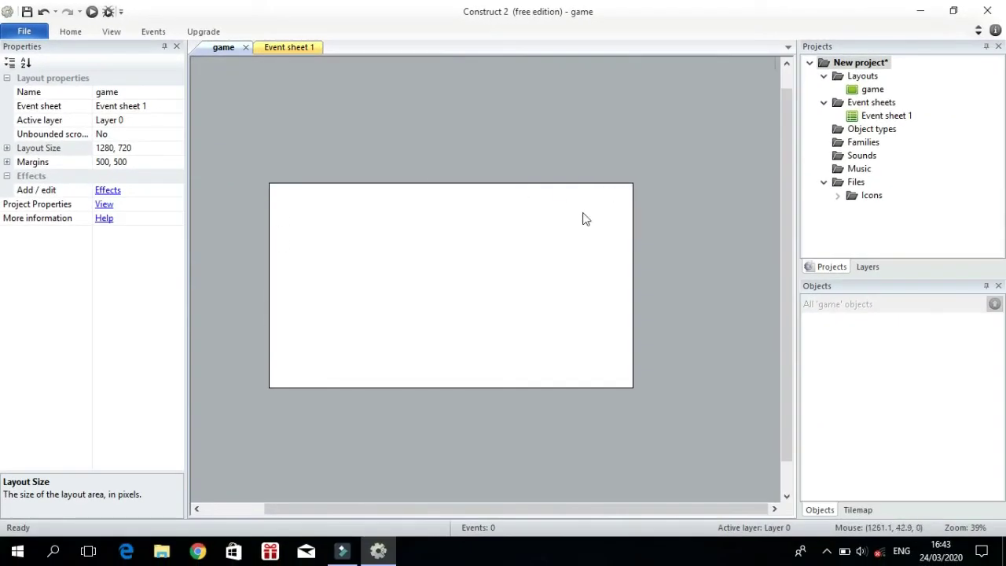
Step: Undo and redo the layout size change, and inspect the layout page
left_click(44, 13)
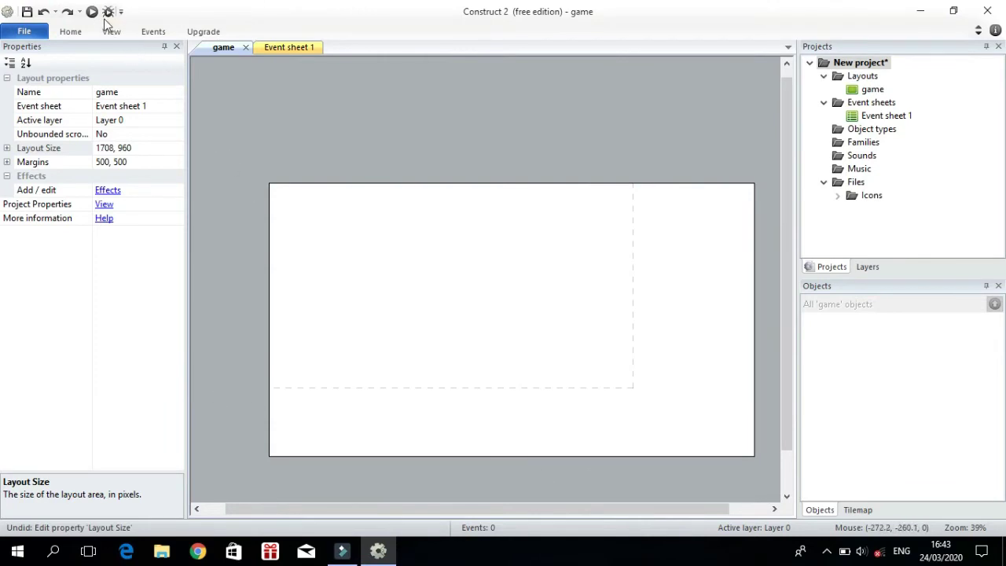
left_click(68, 12)
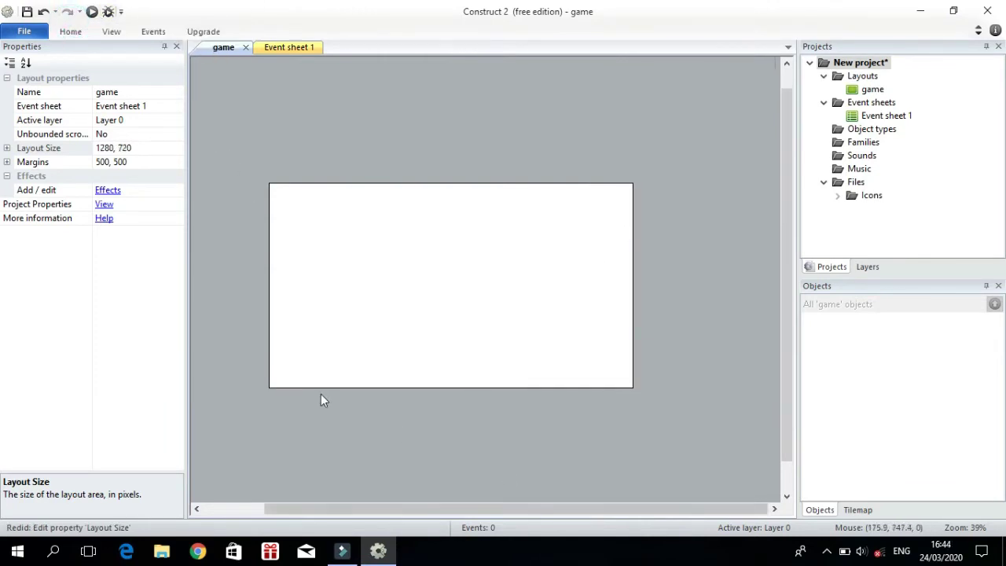
scroll(433, 297, "up", 2, "ctrl")
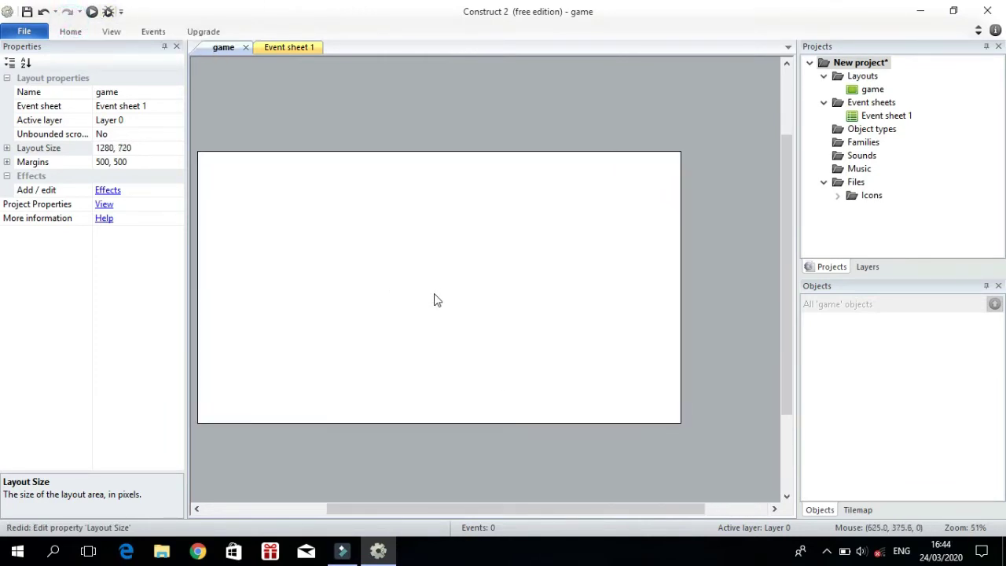
middle_click_drag(433, 301, 476, 294)
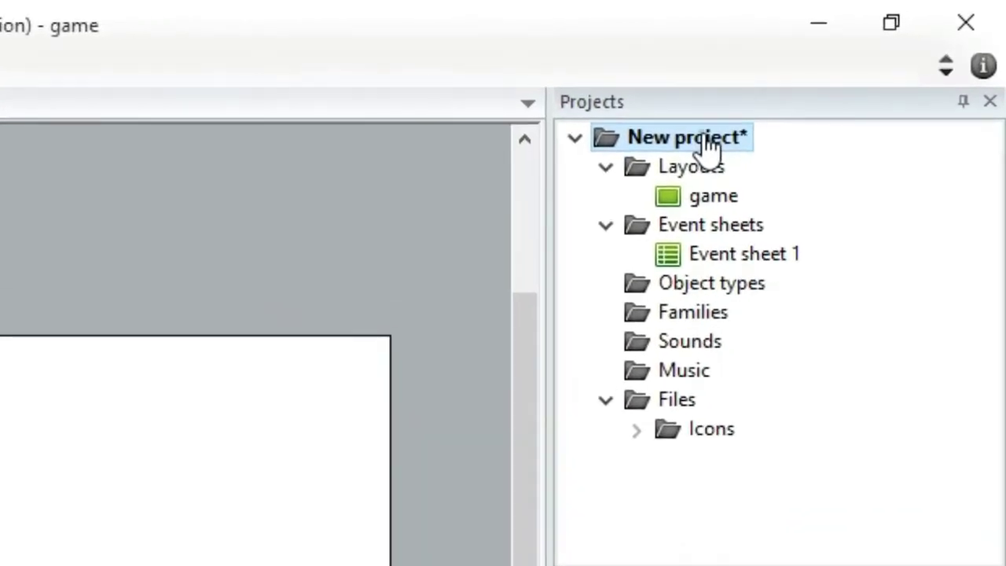
Step: Rename the new project as game
left_click(780, 111)
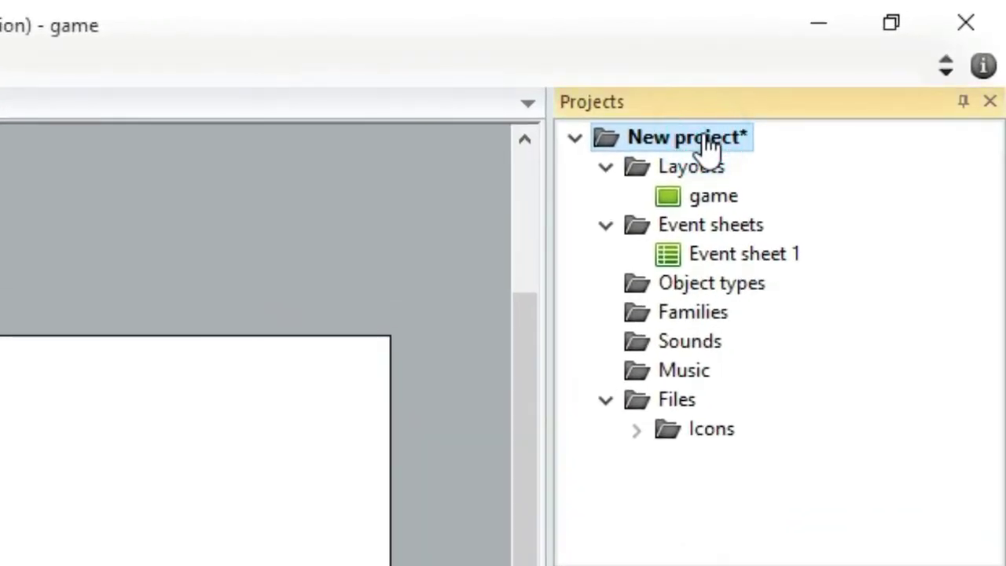
double_click(710, 140)
double_click(709, 140)
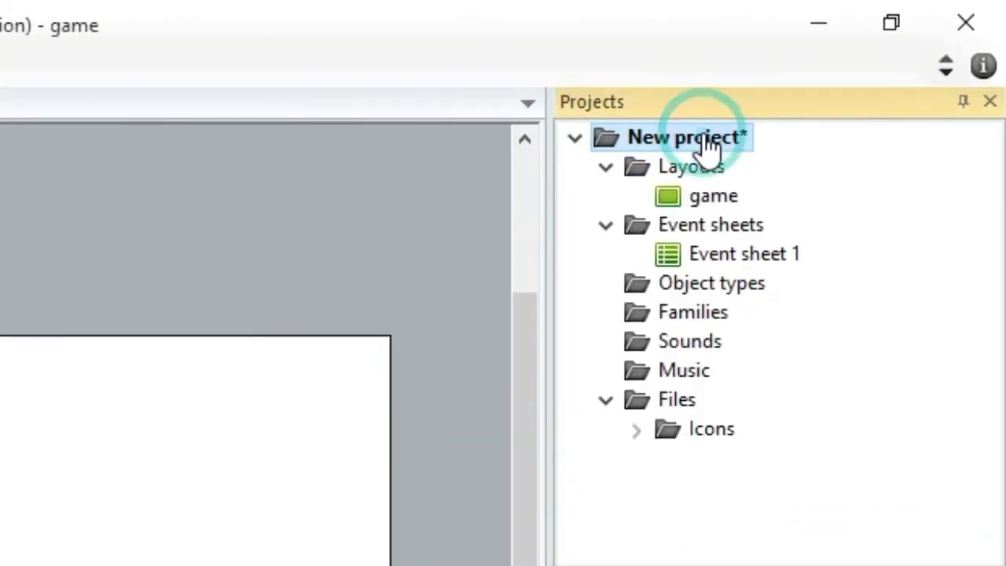
right_click(704, 138)
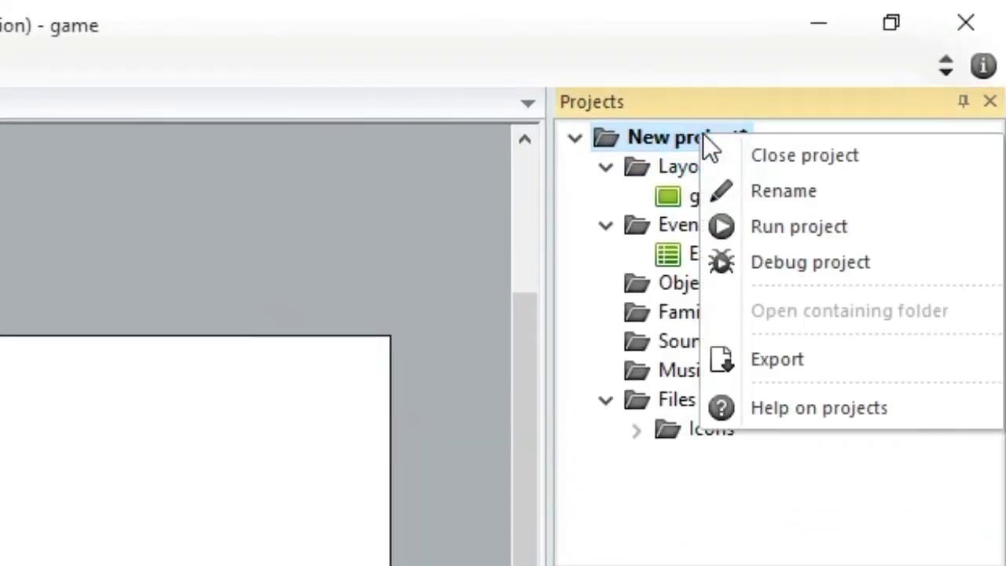
left_click(774, 192)
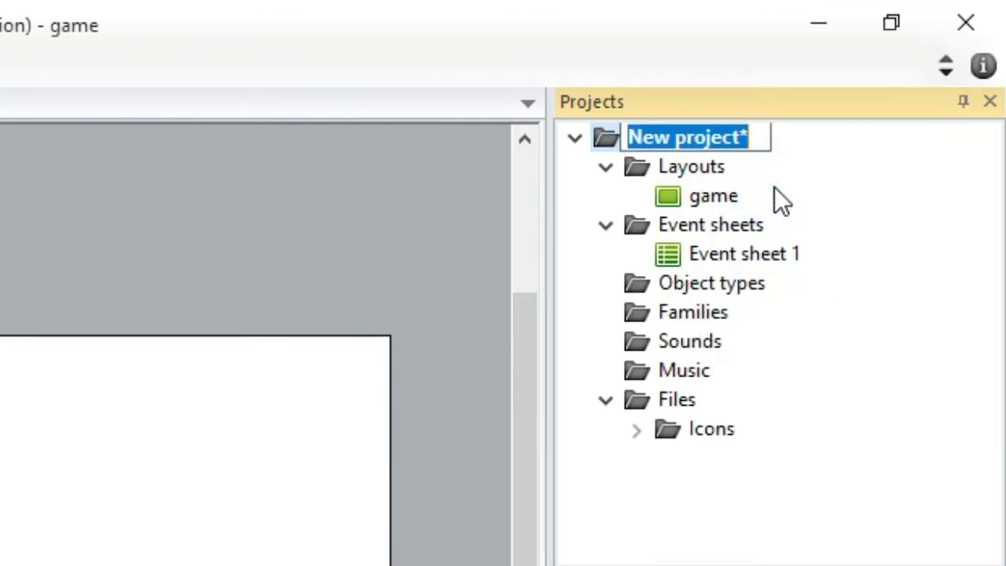
type("game")
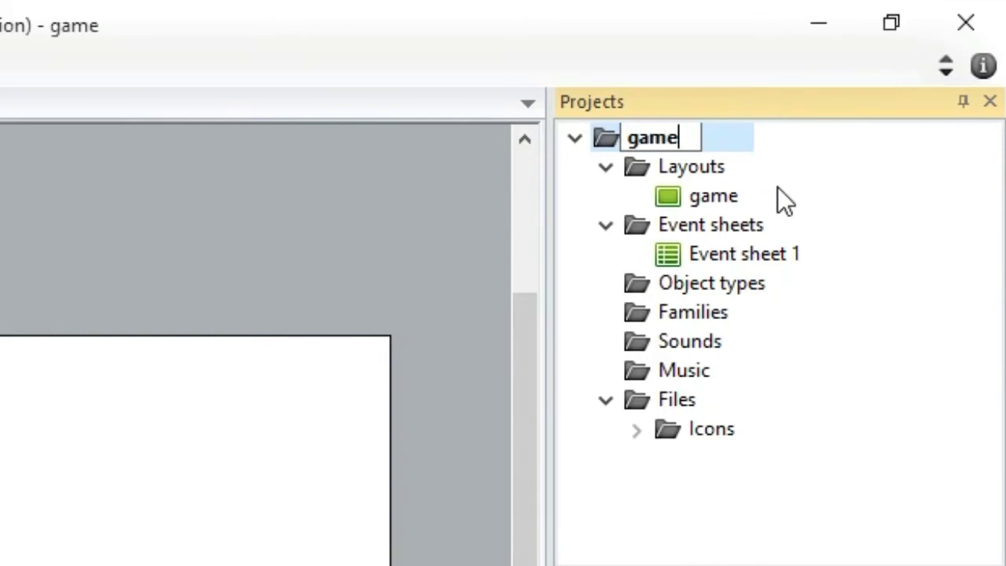
key("Return")
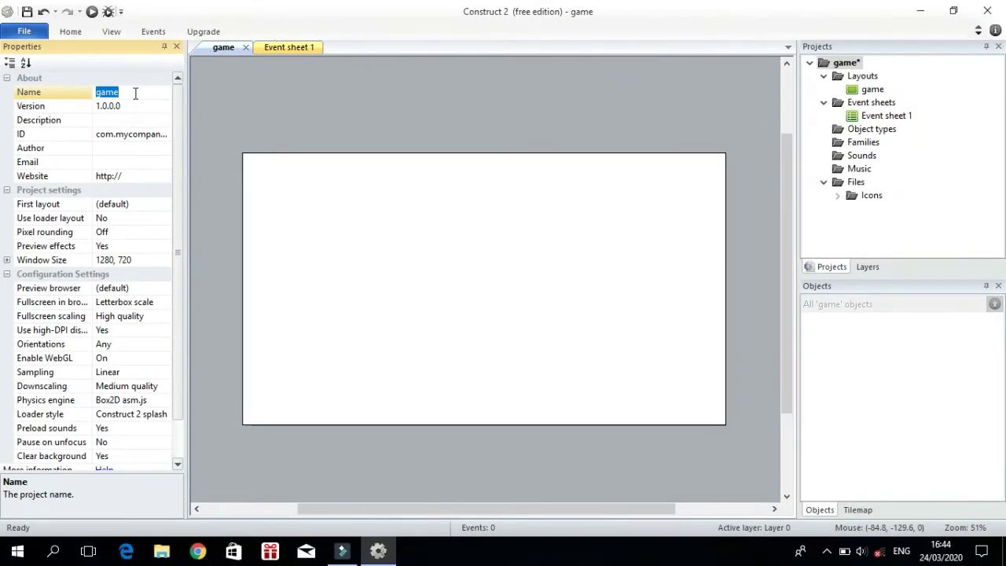
Step: Rename the project as sederhana through its properties, and set its name back to game
type("sederhana")
key("Return")
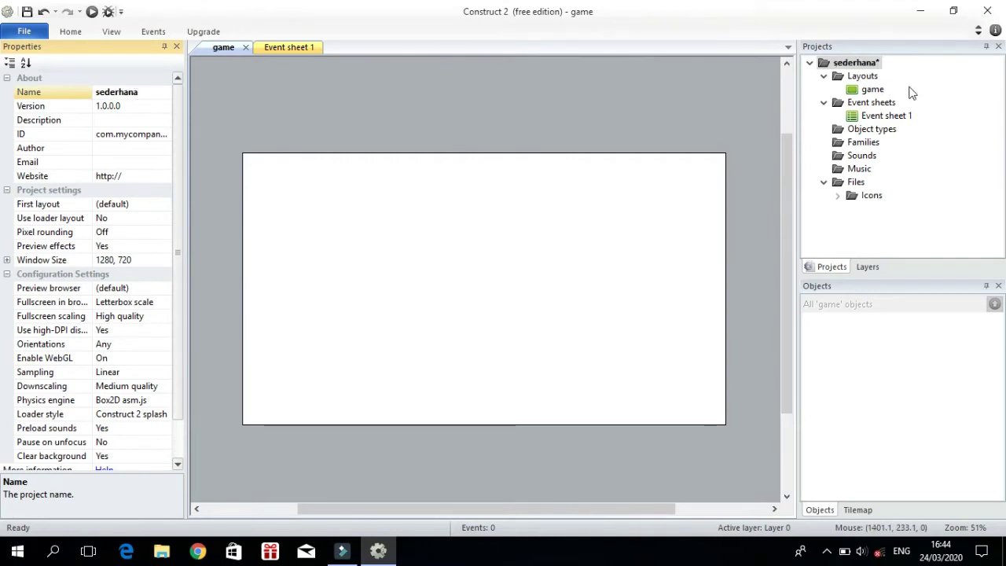
left_click(150, 92)
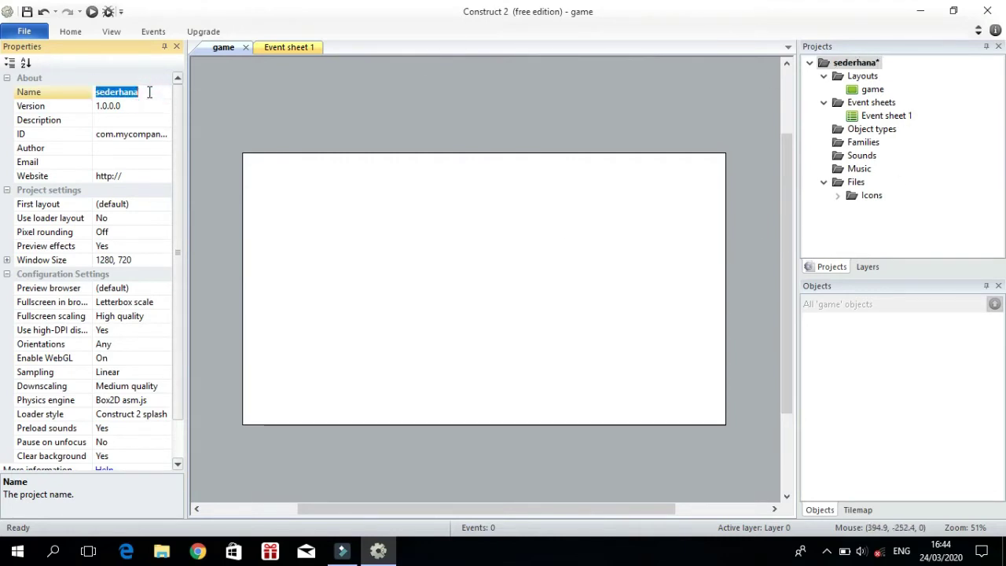
type("game")
key("Return")
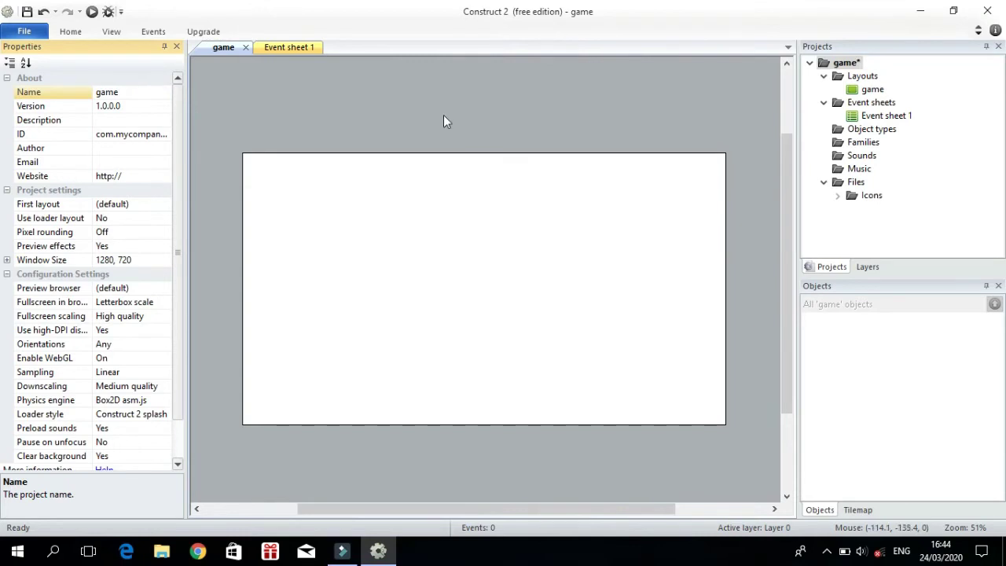
Step: Show the properties of the game layout and view its list of layers
left_click(668, 110)
left_click(584, 133)
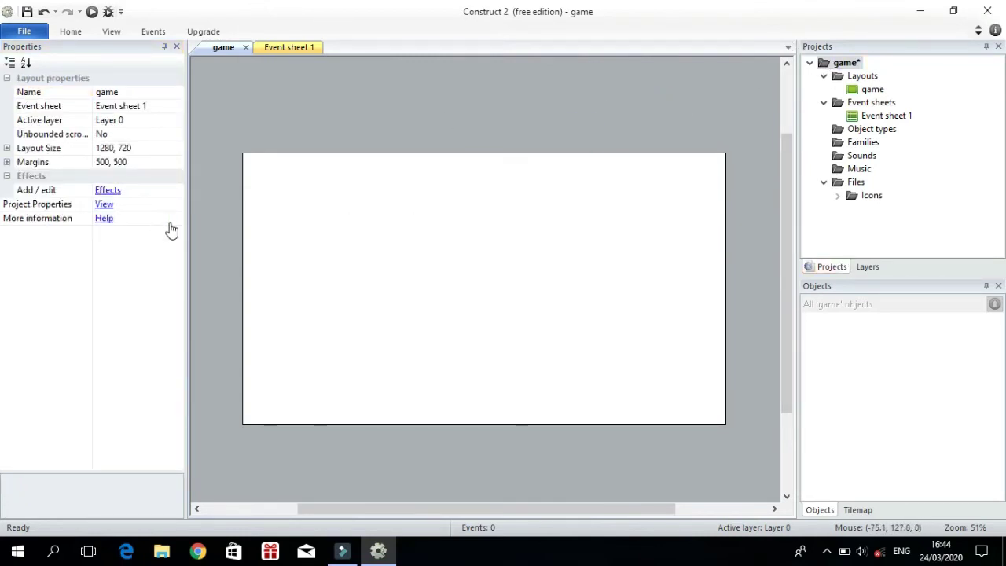
left_click(866, 268)
left_click(665, 275)
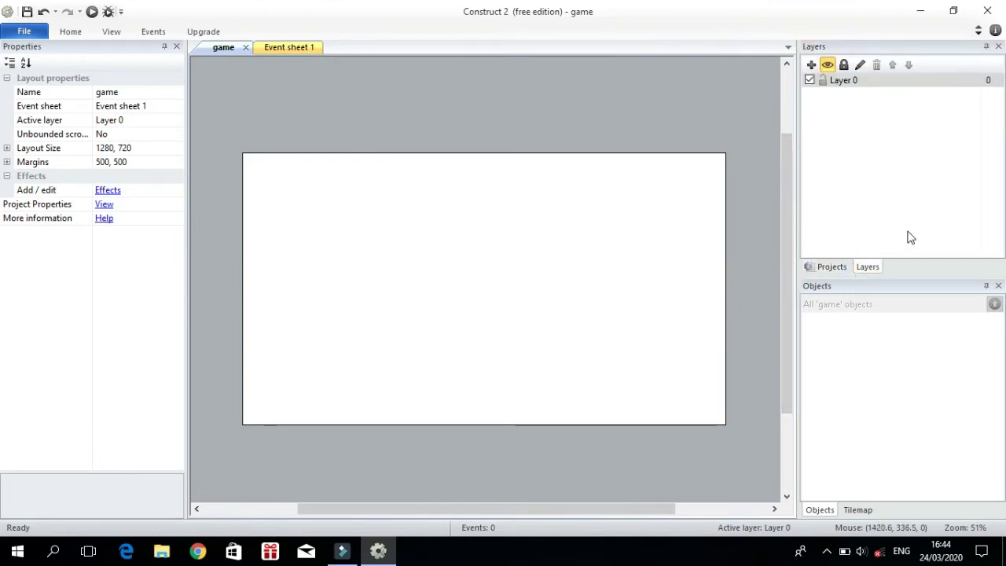
Step: Toggle the visibility and the lock of Layer 0, returning it to visible and unlocked
left_click(858, 82)
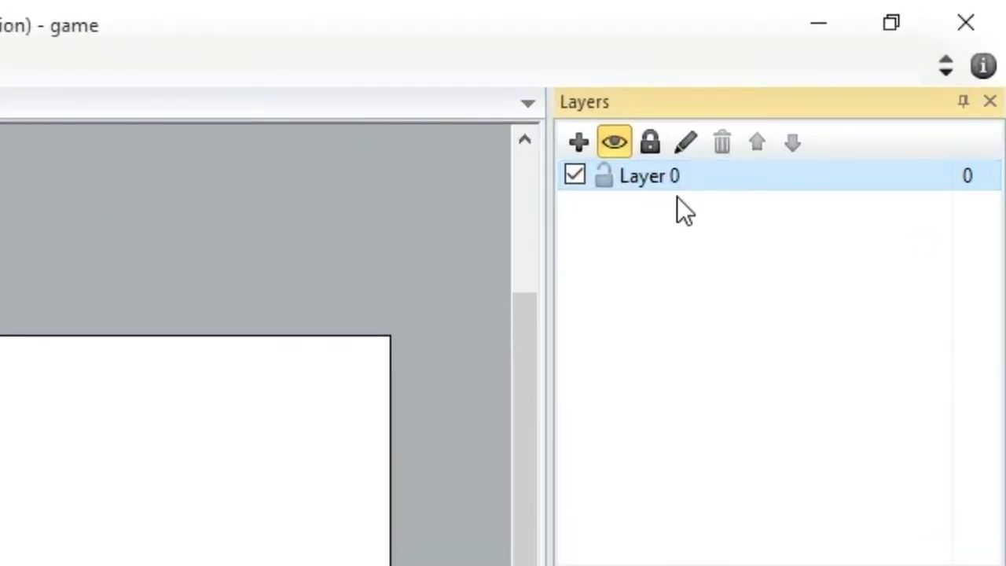
left_click(616, 142)
left_click(615, 141)
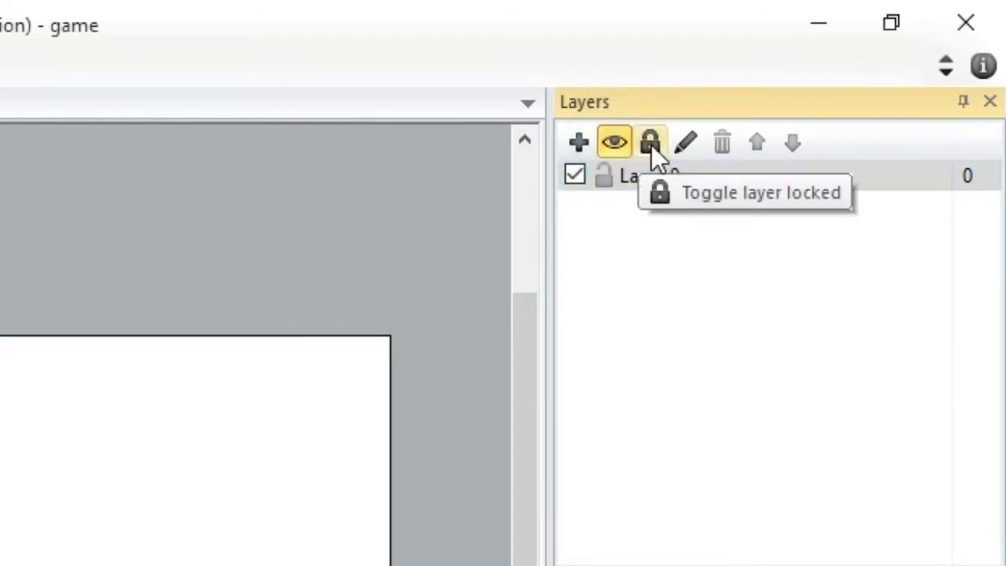
left_click(650, 145)
left_click(651, 144)
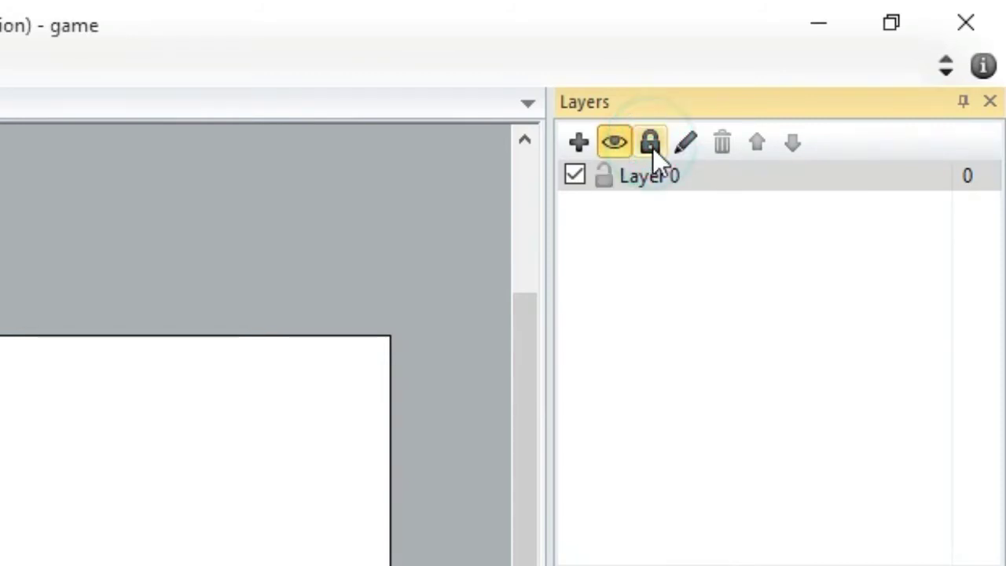
left_click(605, 182)
left_click(606, 182)
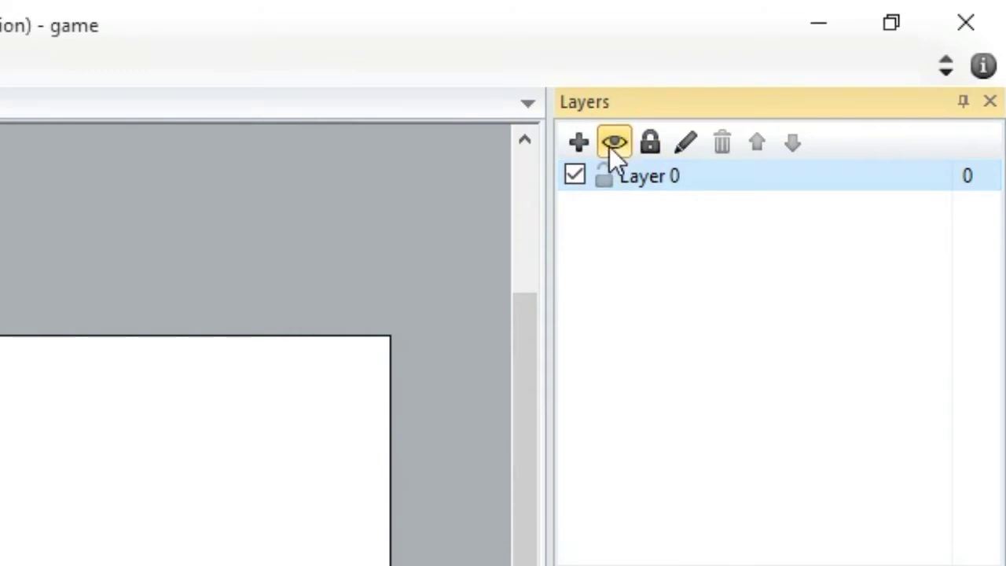
left_click(579, 172)
left_click(579, 171)
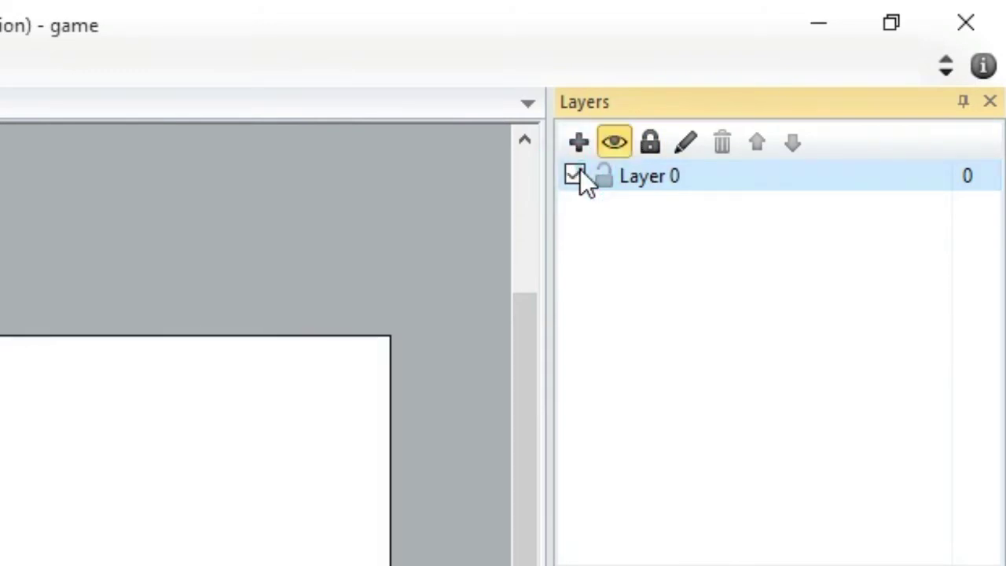
Step: Rename Layer 0 as background
left_click(672, 179)
left_click(682, 144)
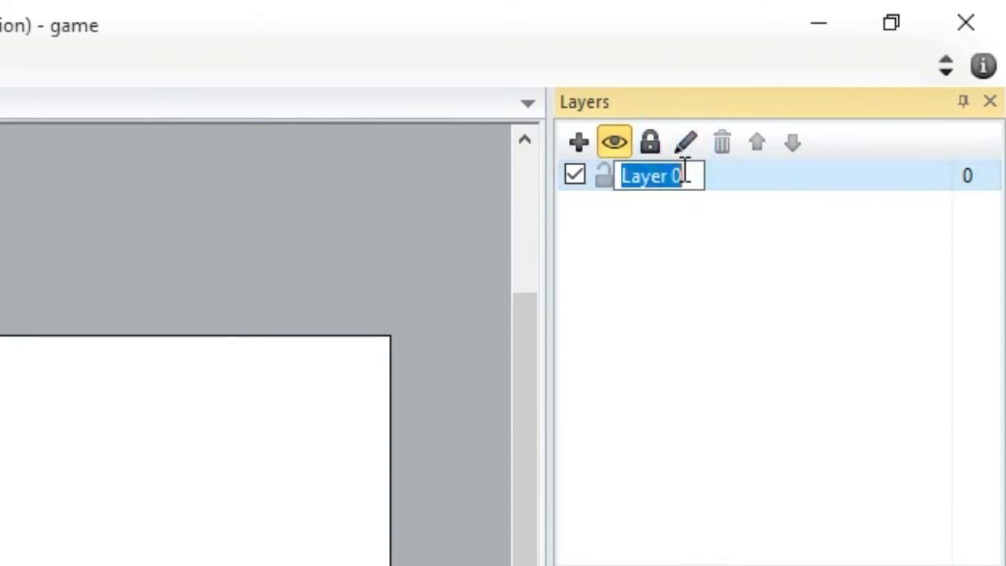
type("background")
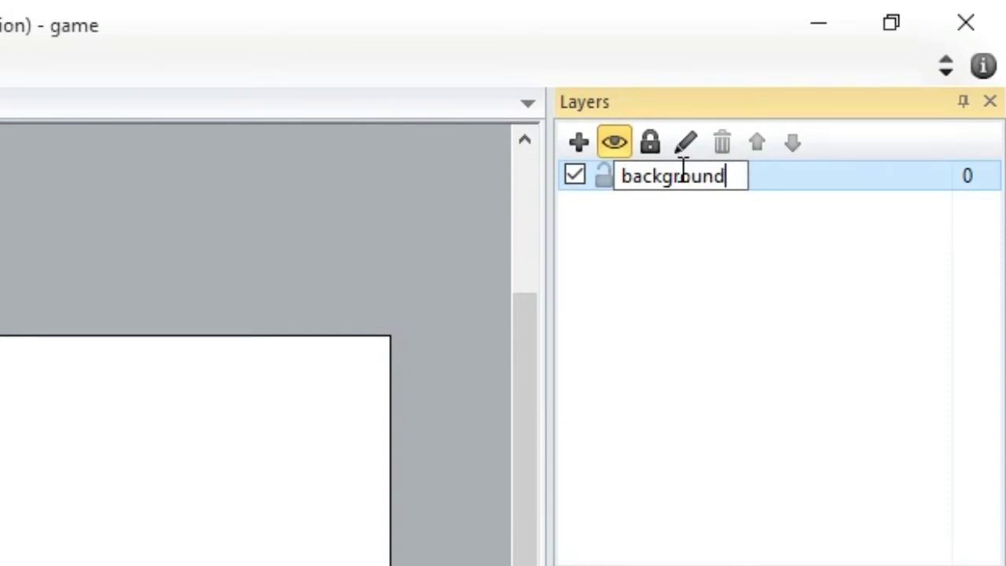
key("Return")
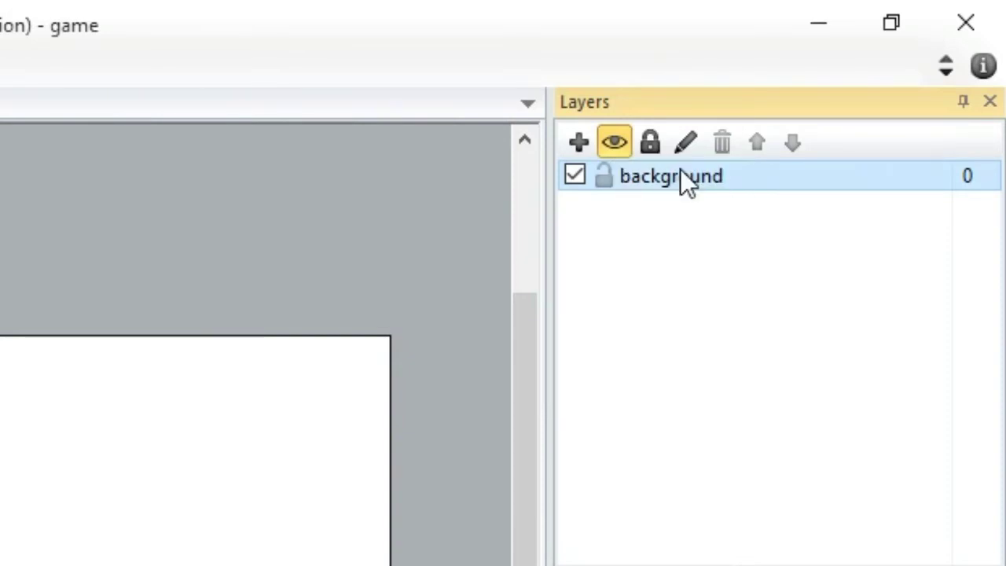
left_click(726, 141)
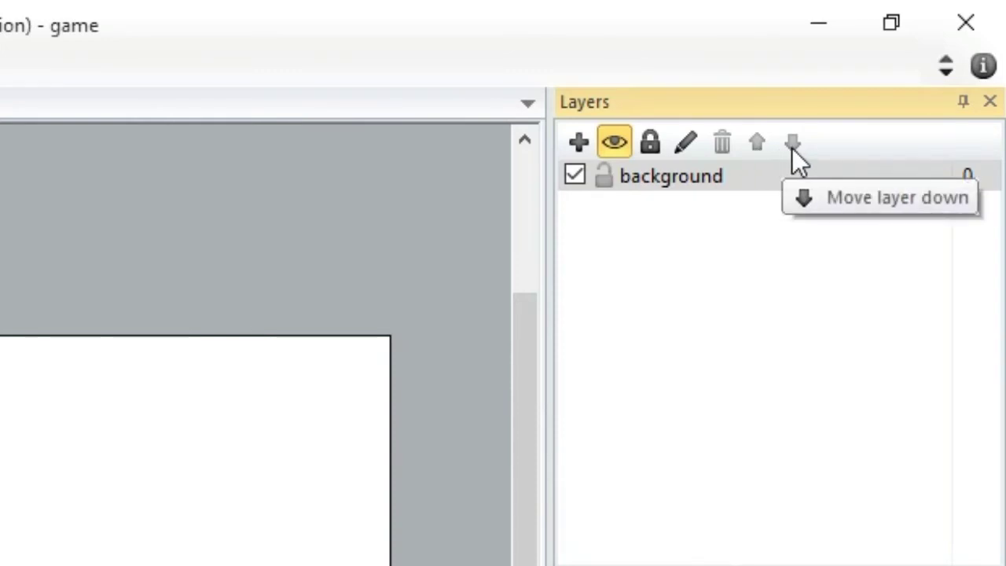
Step: Add a new layer above the background layer and lock the background layer
left_click(578, 143)
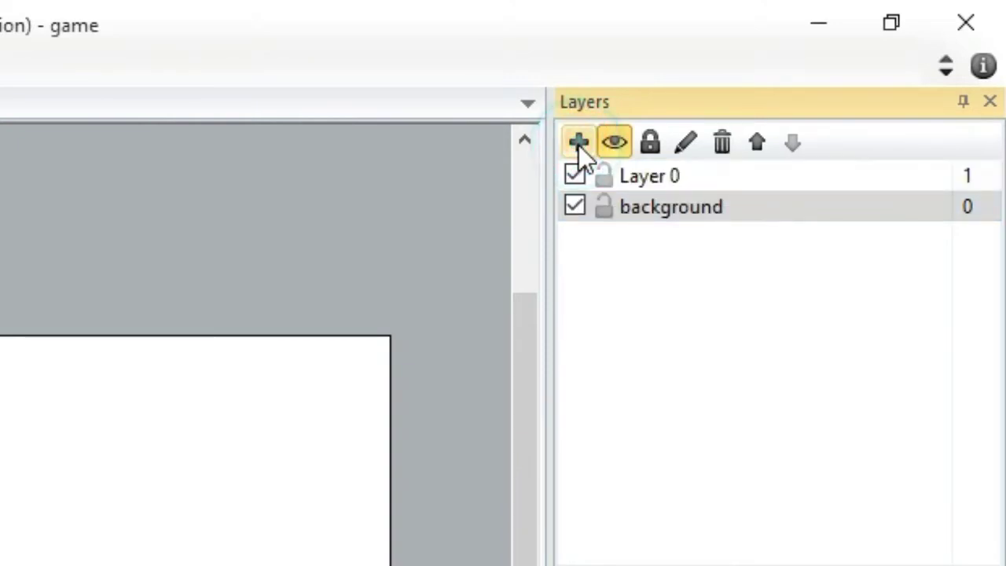
left_click(685, 176)
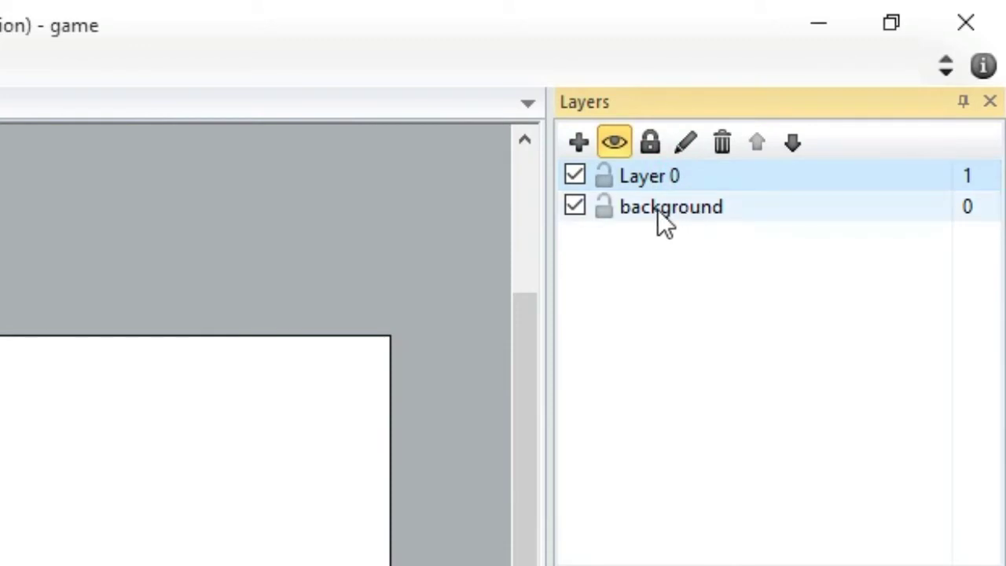
left_click(612, 213)
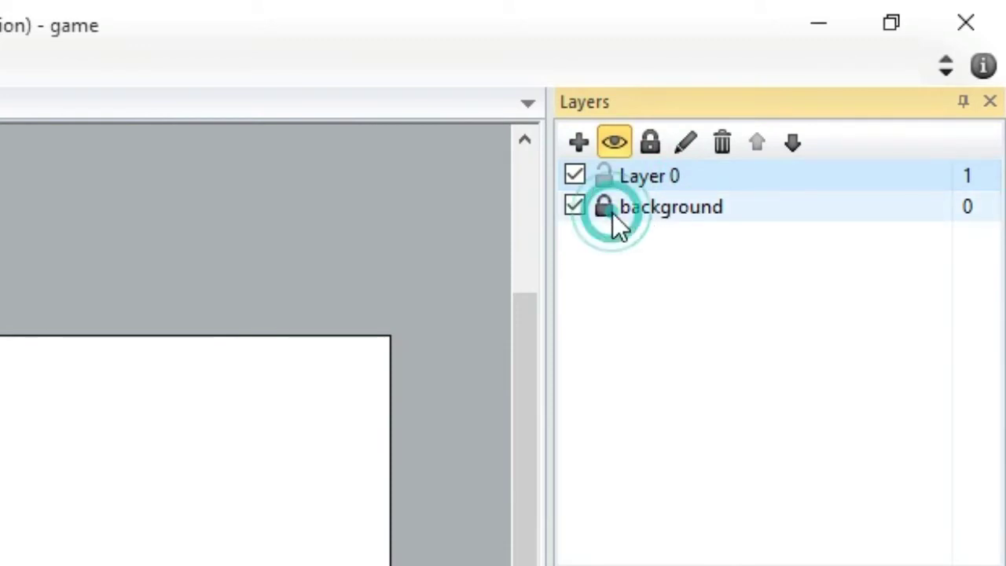
Step: Toggle the visibility of the background layer and of the new layer off and back on
left_click(583, 210)
left_click(583, 209)
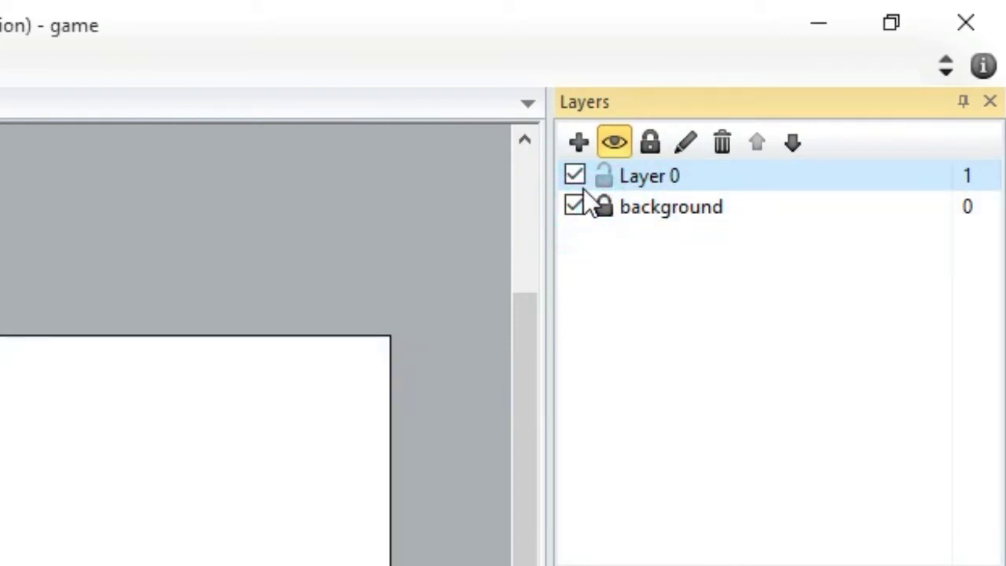
left_click(577, 175)
left_click(578, 176)
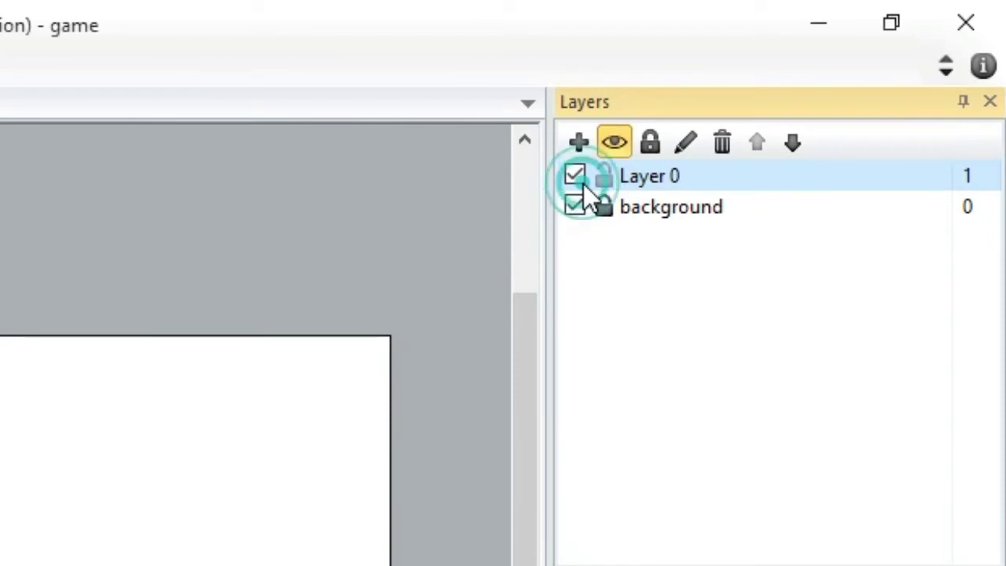
Step: Rename the new layer above background as character
left_click(685, 144)
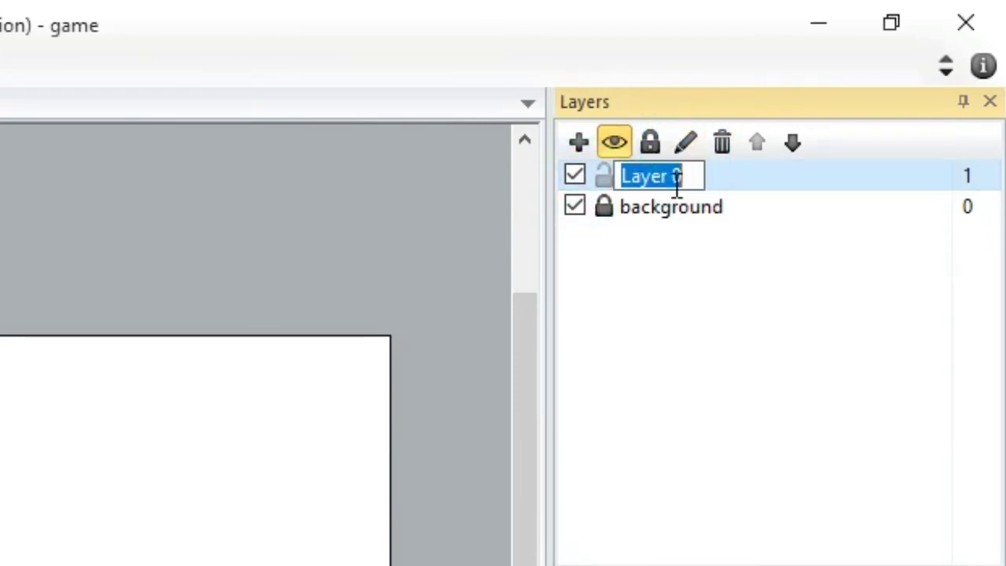
type("chara")
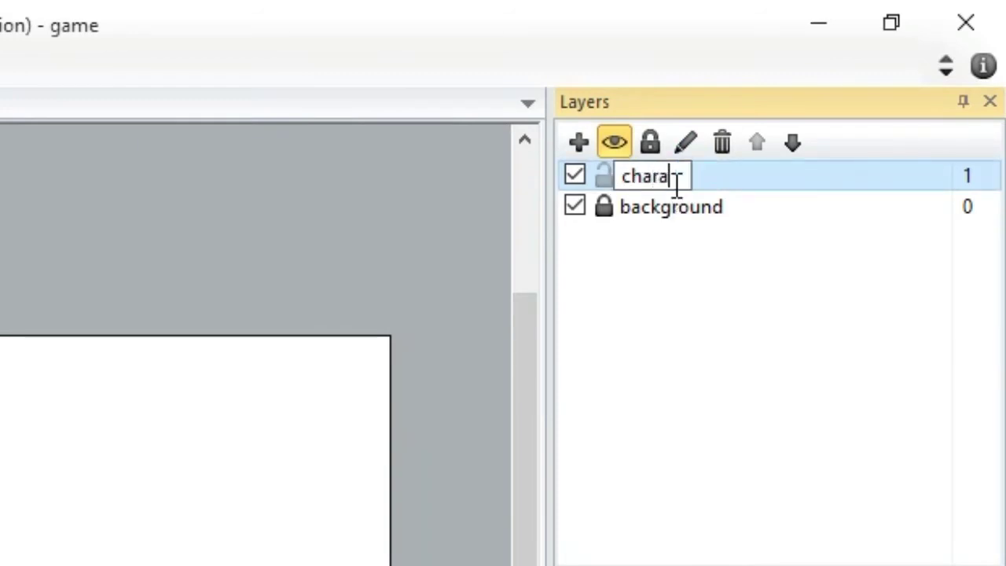
type("cter")
key("Return")
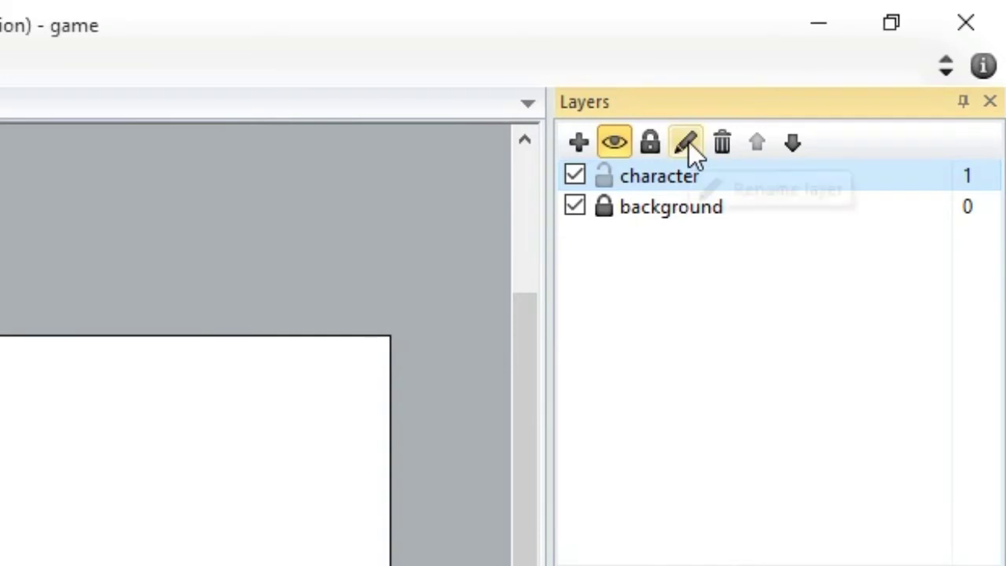
Step: Try out moving the character layer up and down relative to the background layer
left_click(759, 148)
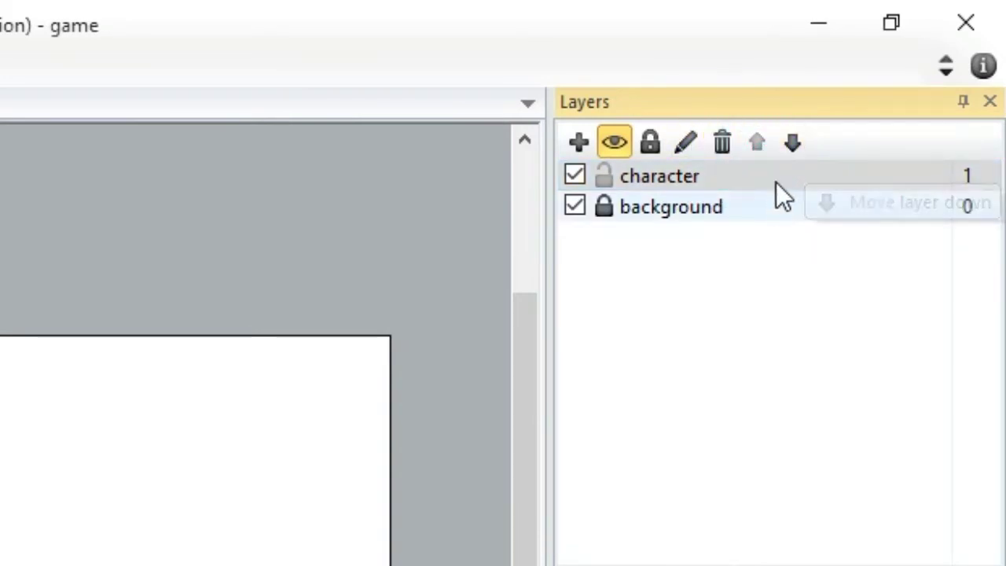
left_click(775, 182)
left_click(793, 142)
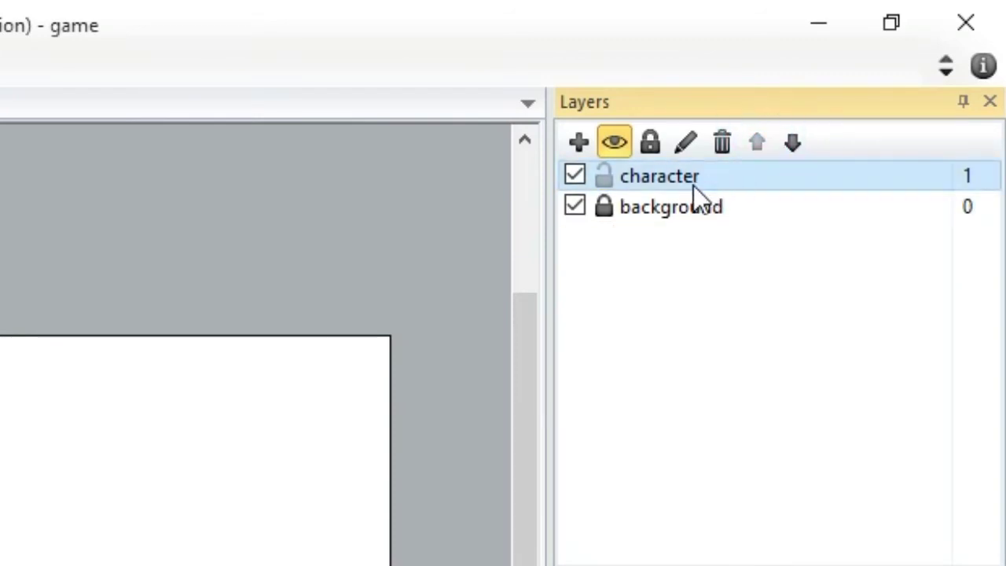
mouse_move(688, 188)
left_mouse_down()
mouse_move(673, 233)
mouse_move(687, 222)
mouse_move(680, 171)
left_mouse_up()
Step: Delete the character layer and replace it with a new layer named character above background
left_click(708, 171)
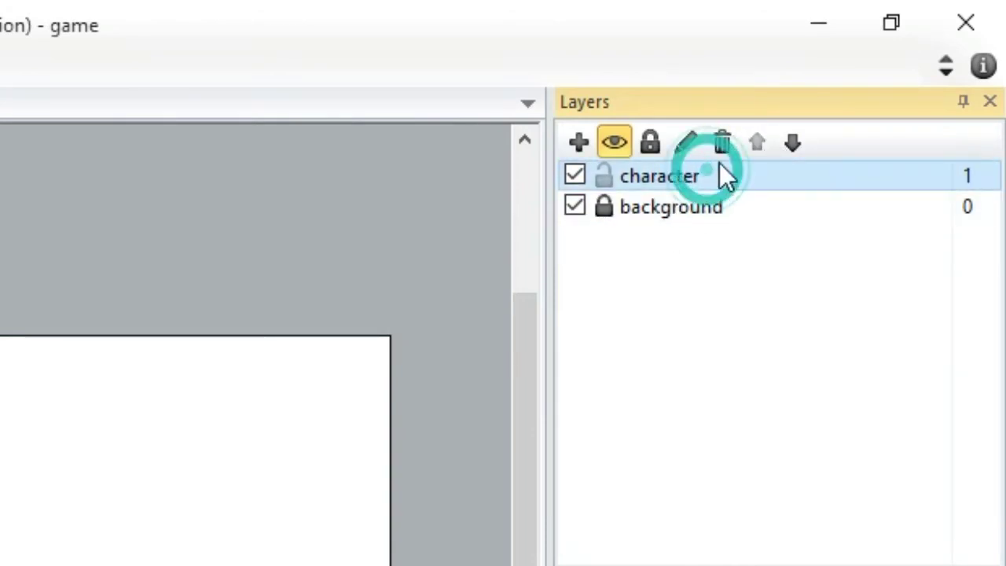
left_click(722, 143)
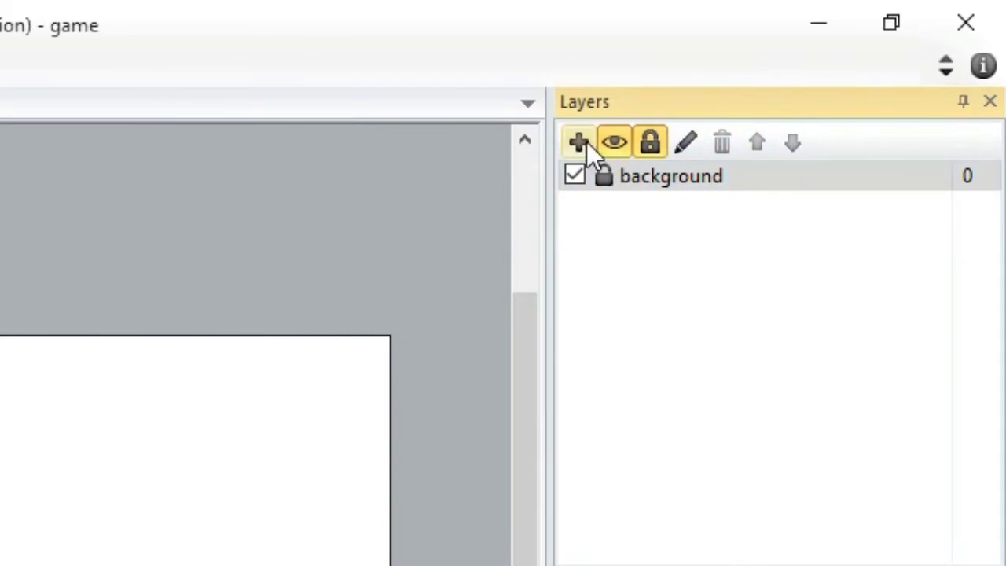
left_click(579, 142)
left_click(688, 152)
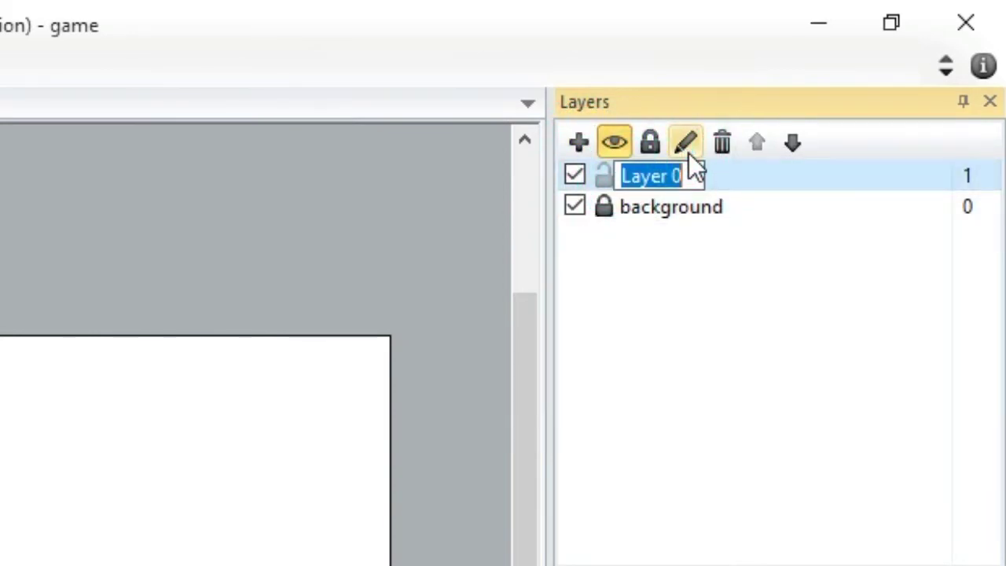
type("character")
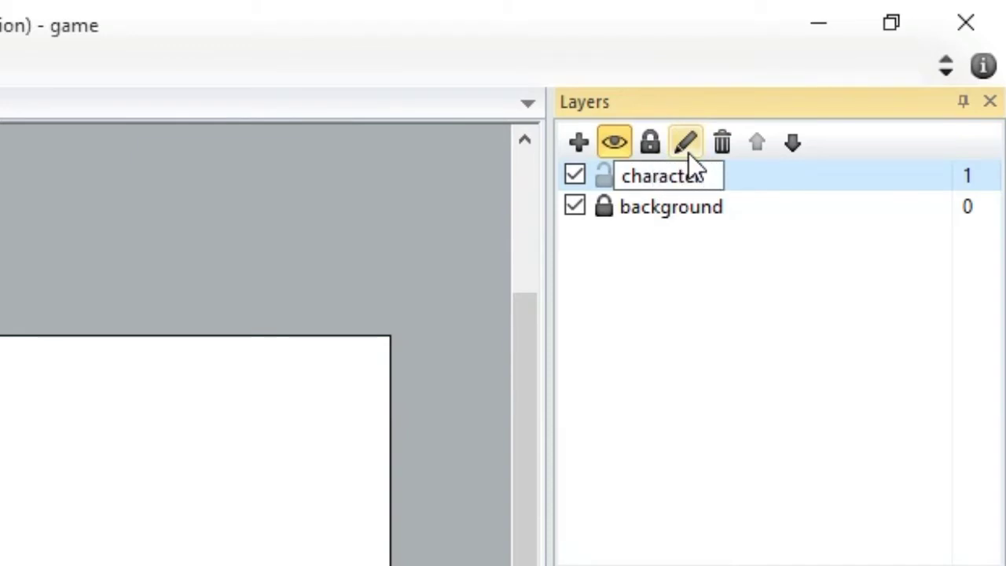
key("Return")
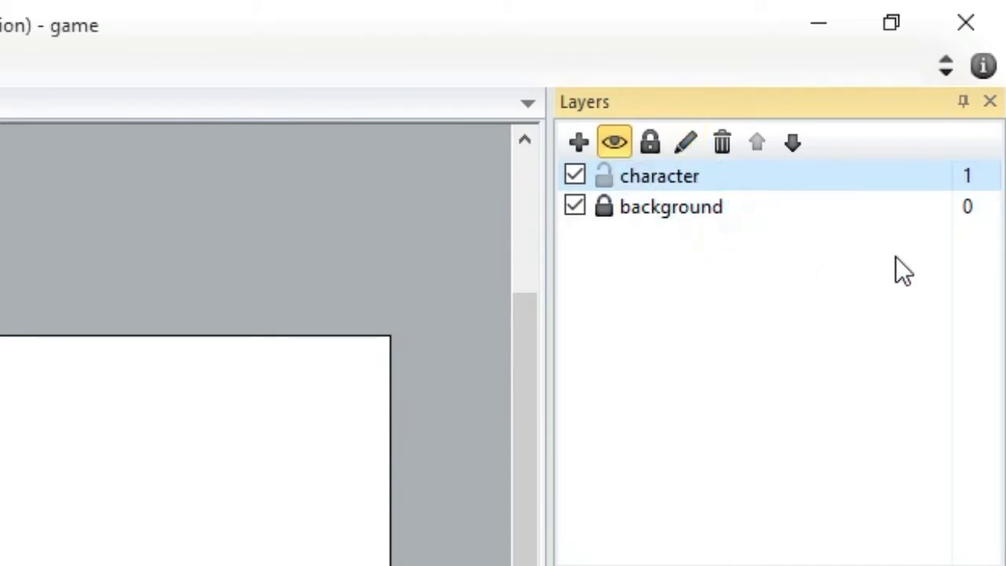
Step: Unlock the background layer and keep the character layer selected
left_click(790, 218)
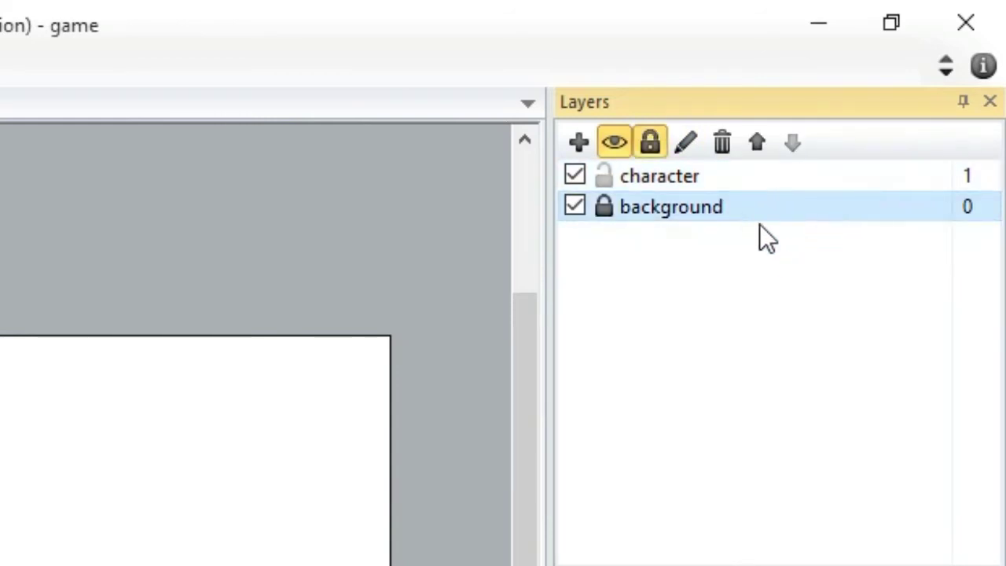
left_click(740, 176)
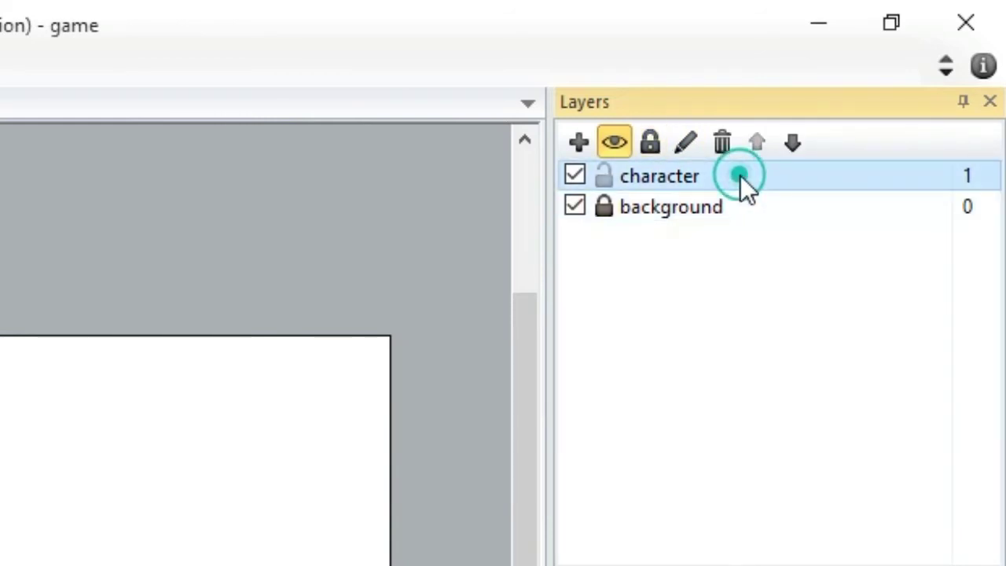
left_click(607, 207)
left_click(208, 281)
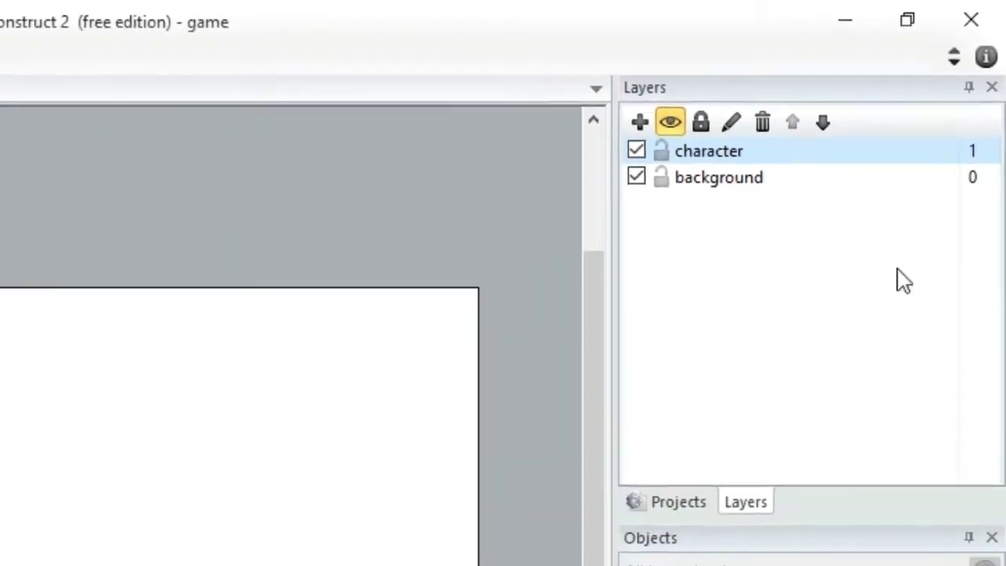
left_click(714, 180)
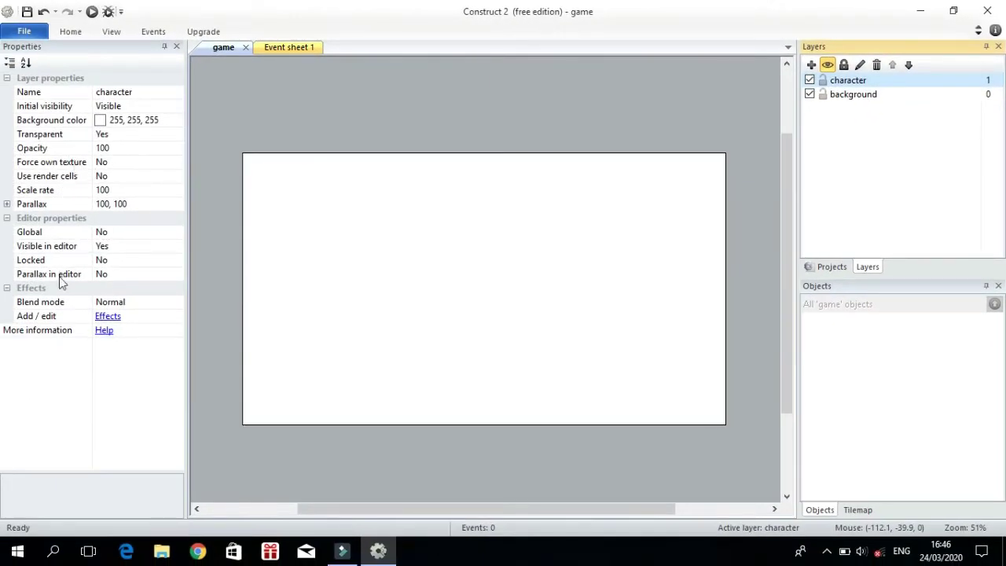
Step: Add the Water background effect to the character layer and close its effects list
left_click(114, 319)
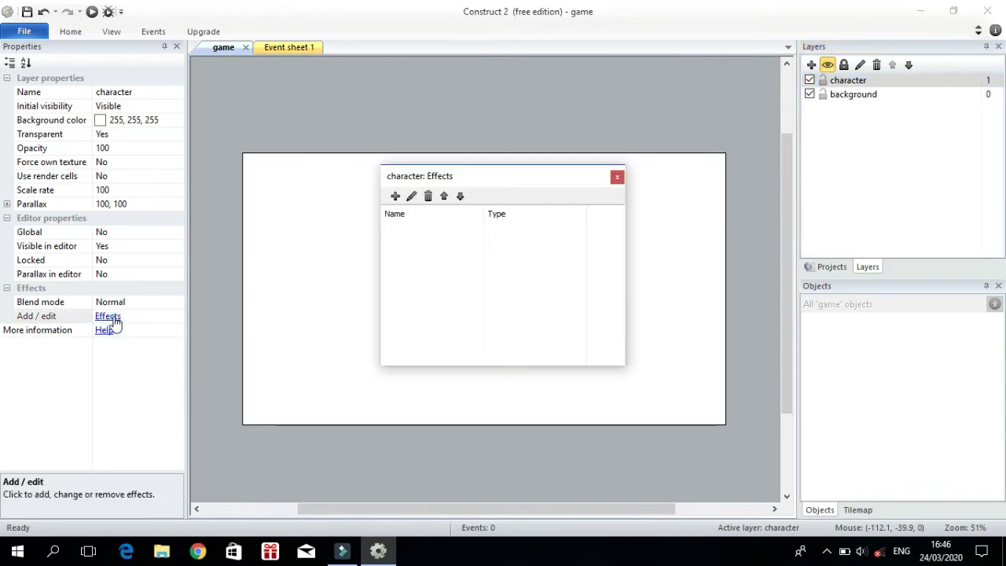
left_click(395, 195)
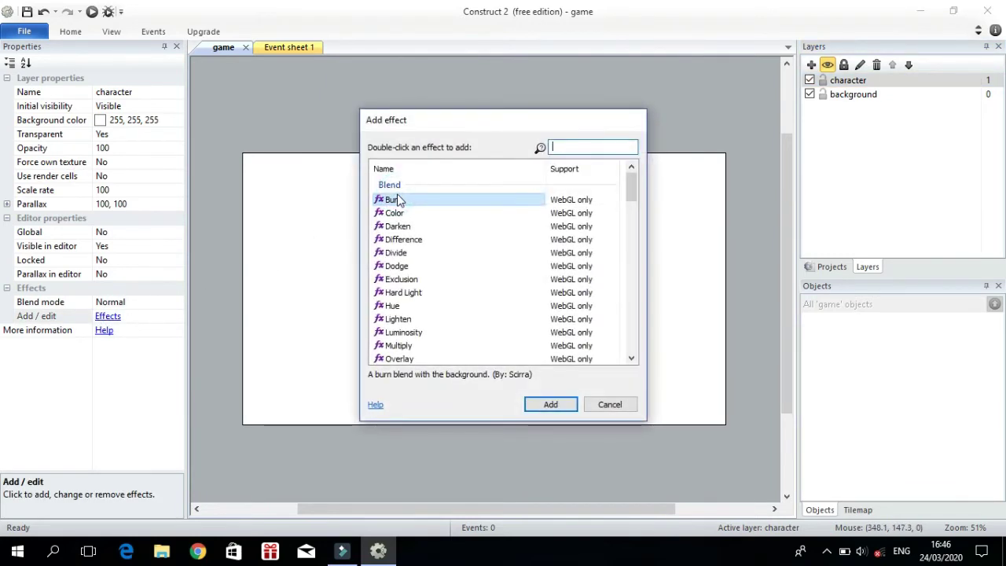
scroll(438, 272, "down", 2)
scroll(438, 272, "down", 15)
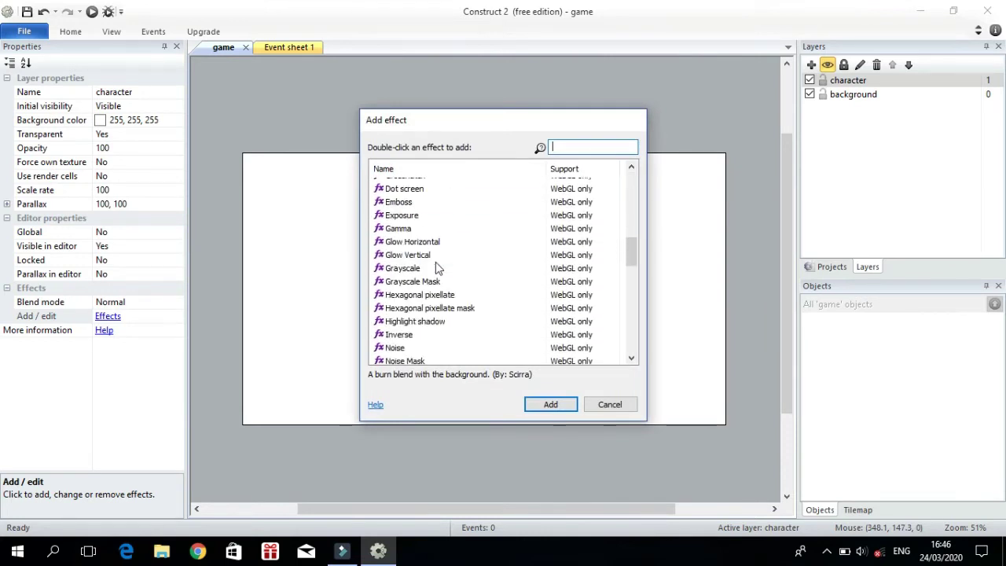
scroll(435, 264, "down", 3)
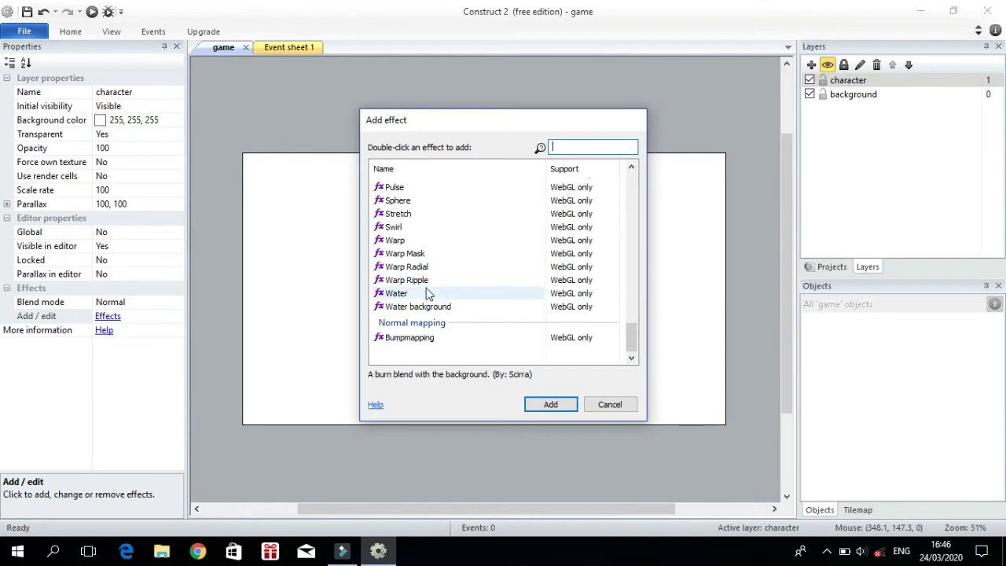
scroll(425, 286, "up", 8)
scroll(426, 286, "down", 8)
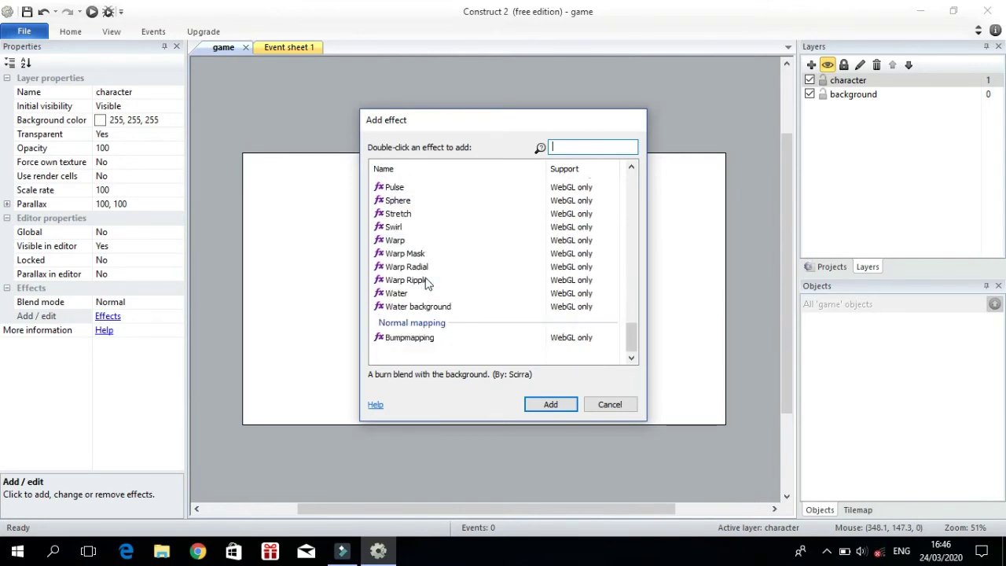
left_click(417, 306)
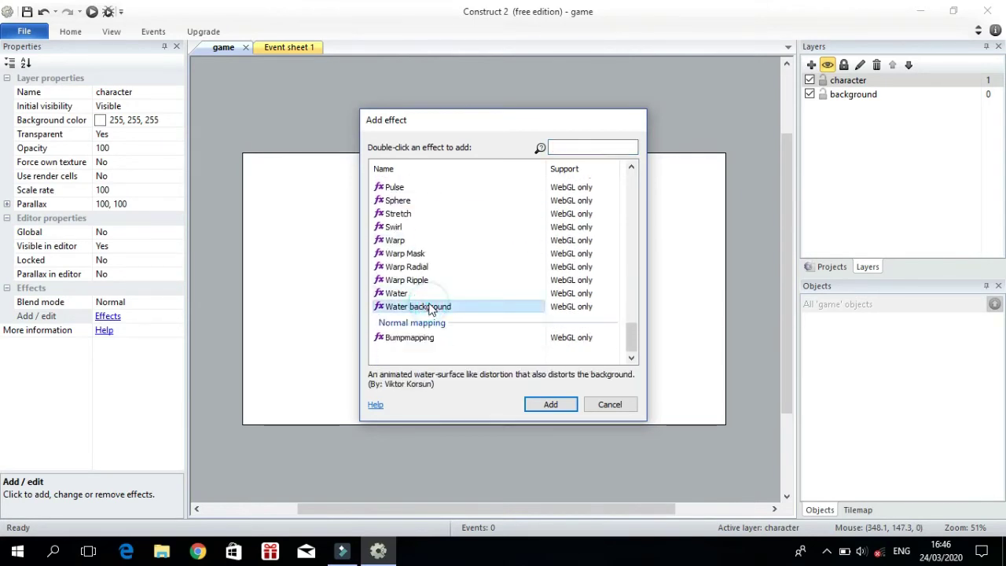
left_click(550, 405)
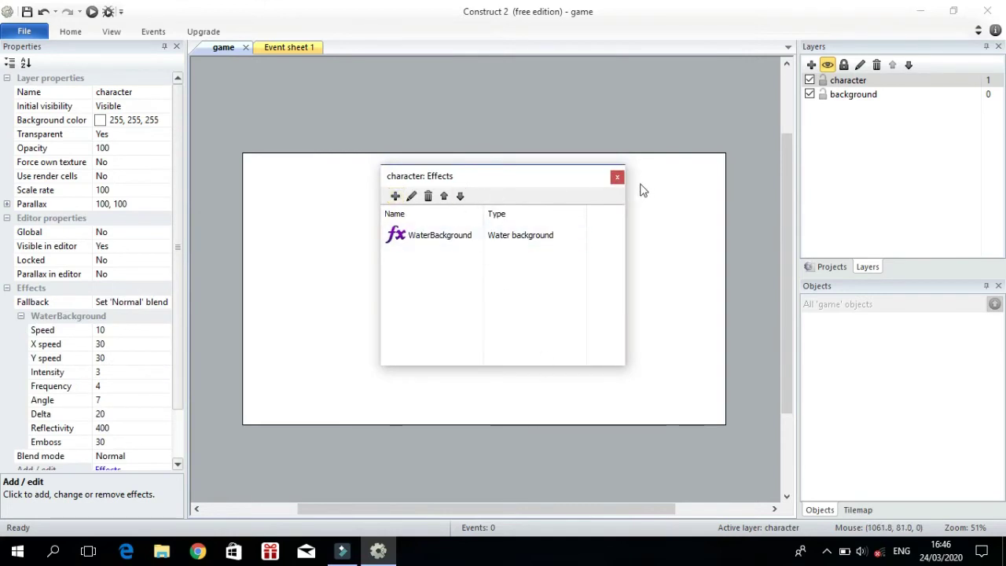
left_click(617, 177)
Step: Review the WaterBackground effect's parameters for the character layer and return to the layout's properties
scroll(319, 269, "down", 1)
scroll(147, 343, "down", 1)
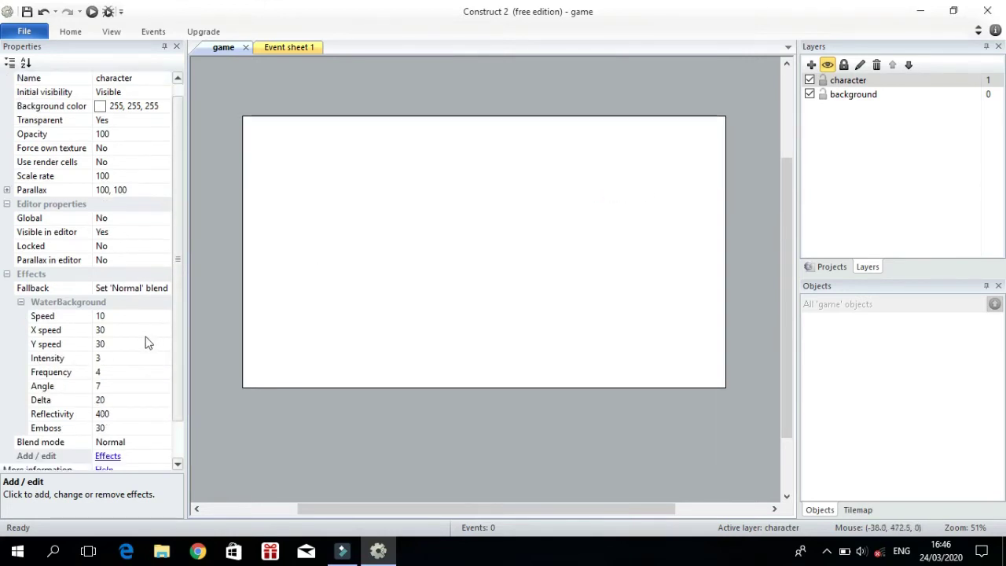
scroll(148, 343, "down", 3)
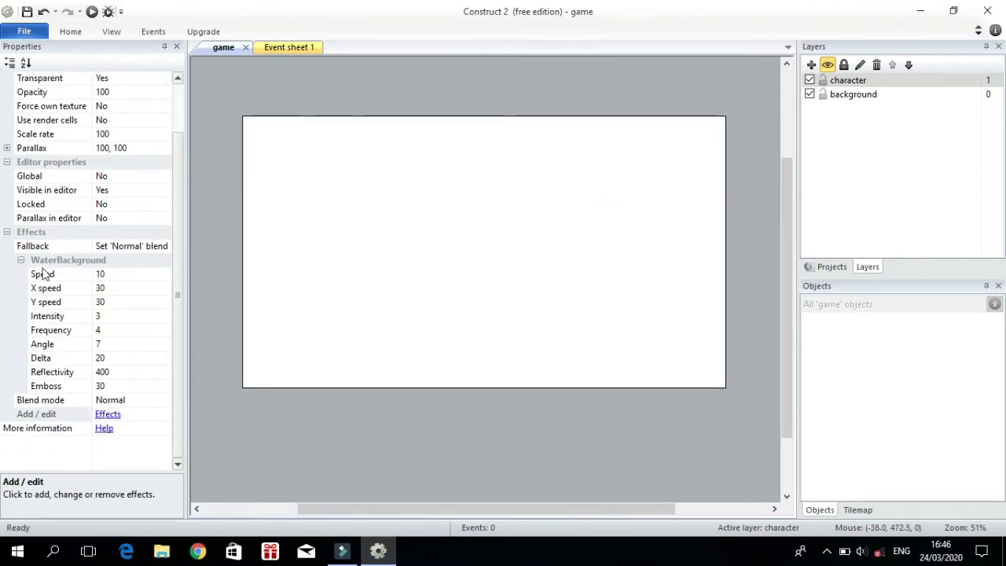
left_click(309, 227)
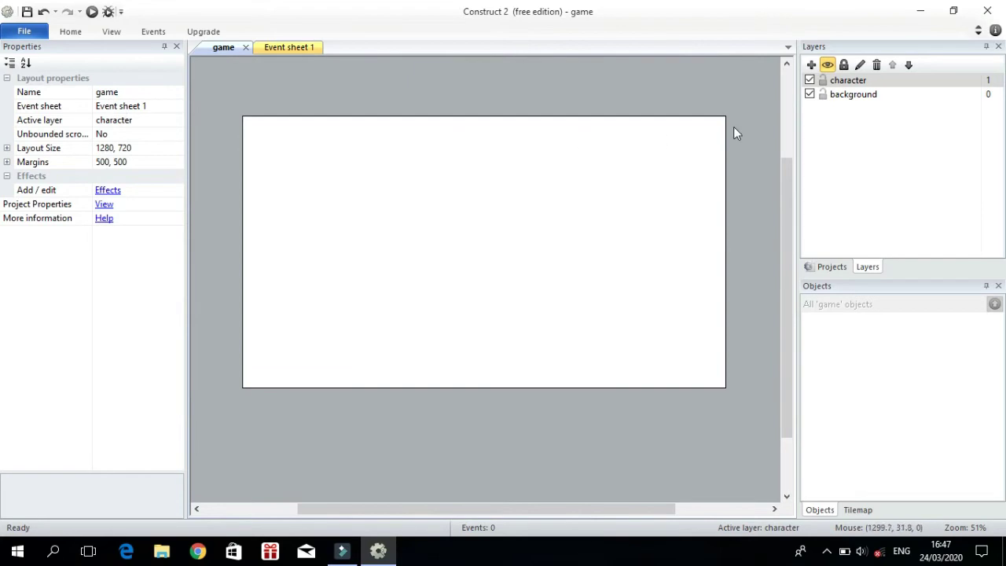
Step: Look over the project tree and return to the layers list
left_click(836, 266)
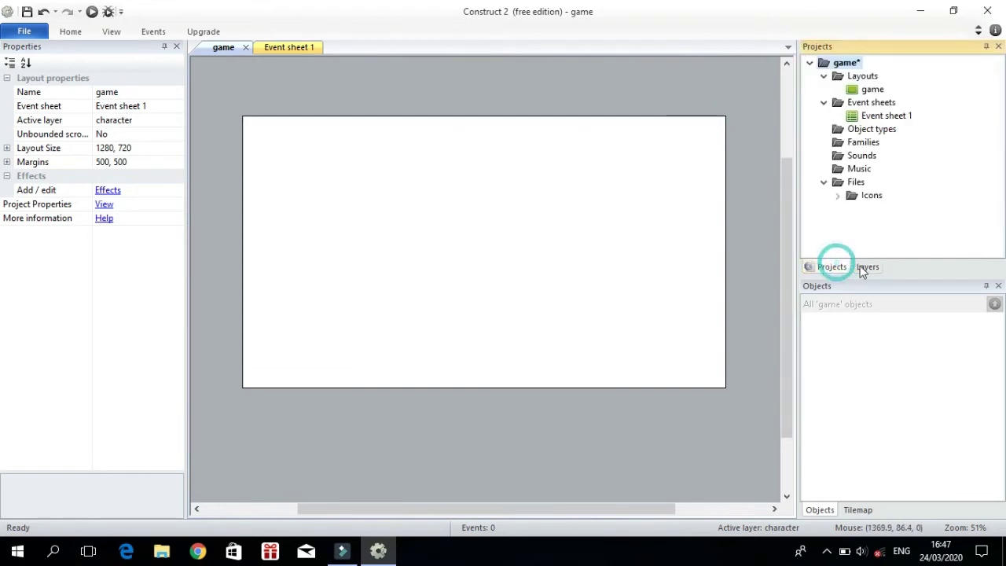
left_click(861, 266)
scroll(497, 246, "up", 1)
scroll(497, 240, "up", 1)
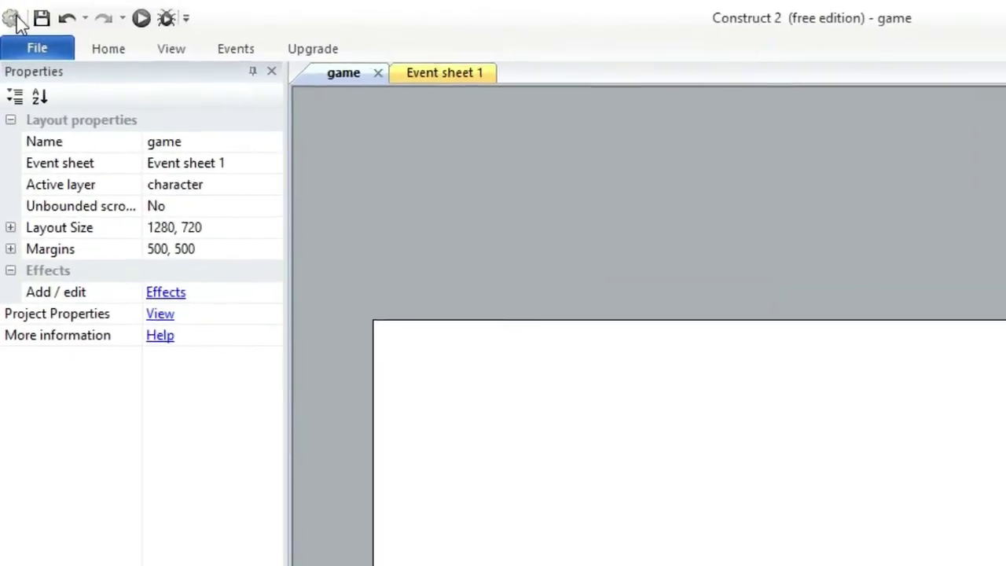
Step: Look over the window commands, the quick-access commands and the Home commands
left_click(10, 15)
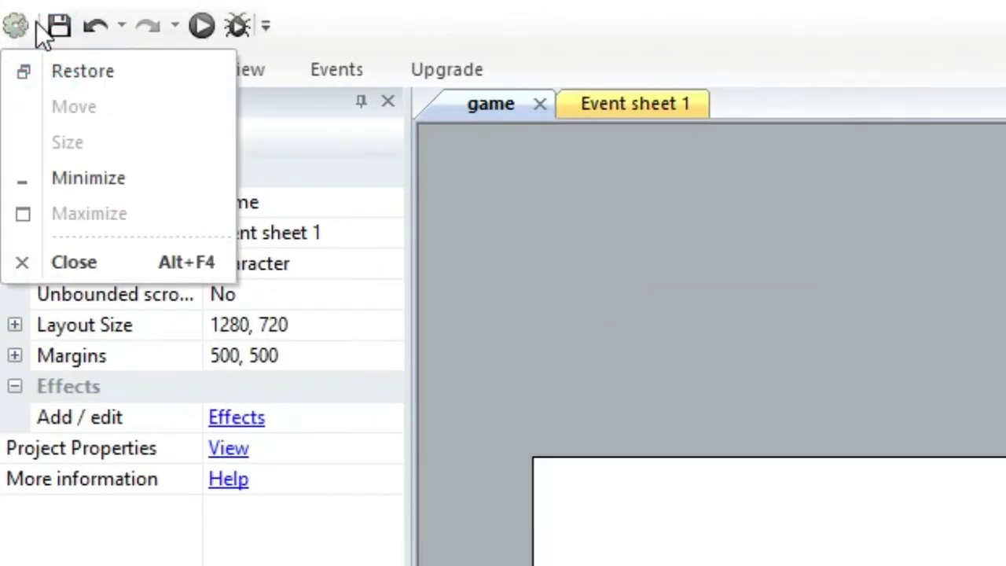
left_click(38, 23)
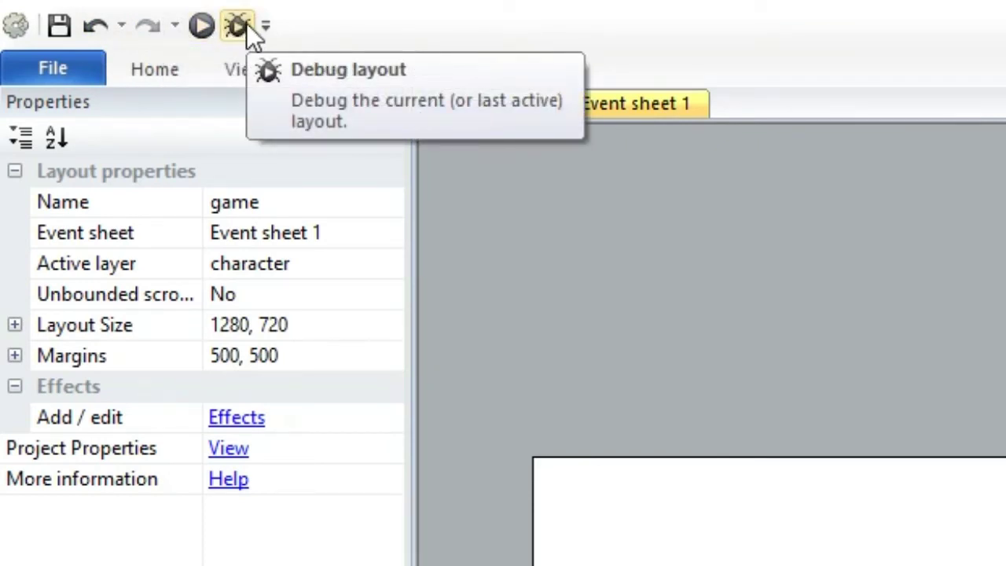
left_click(173, 69)
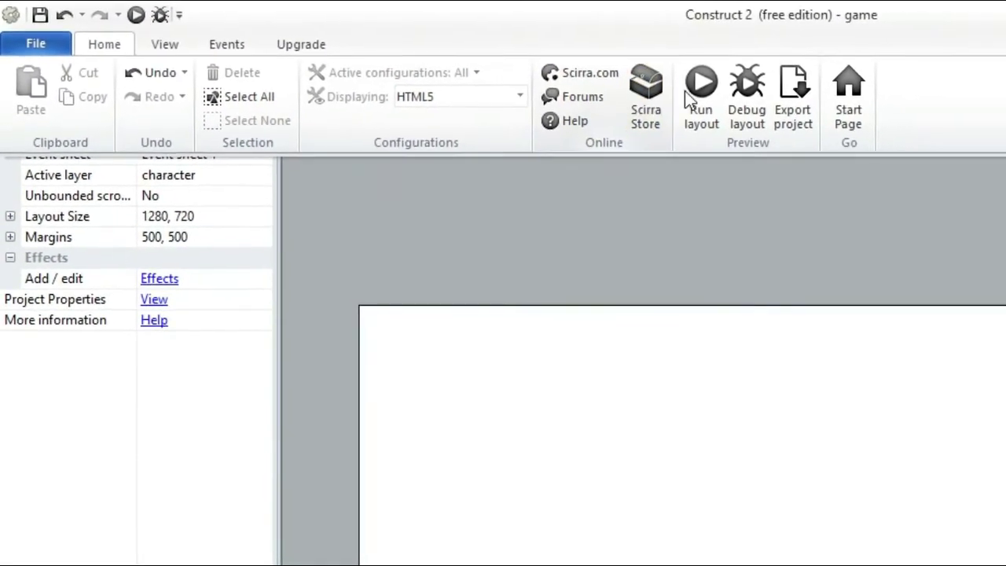
Step: Open the project export and examine the available web, mobile and desktop platforms without exporting
left_click(770, 119)
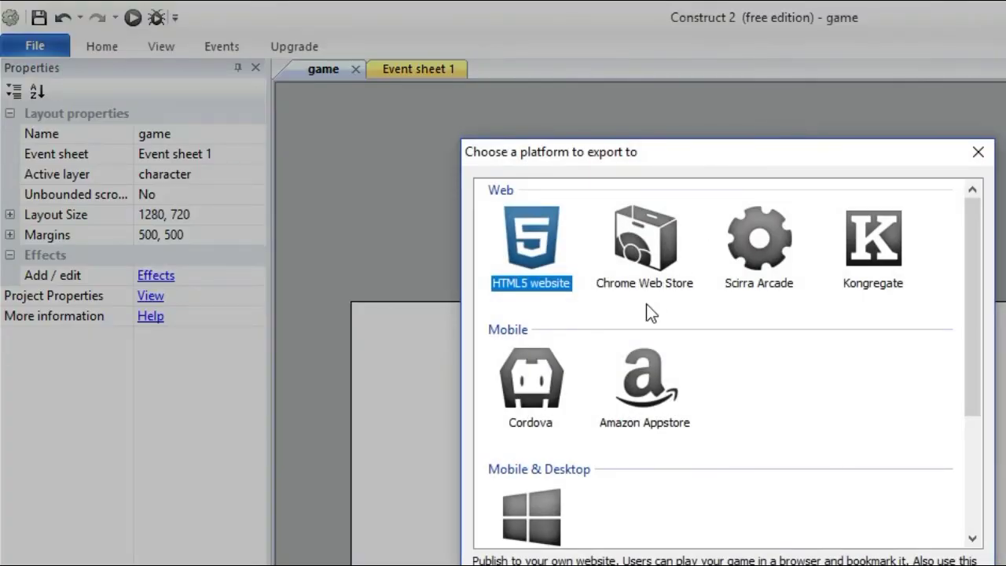
scroll(645, 307, "down", 3)
scroll(646, 307, "up", 3)
scroll(541, 416, "down", 3)
scroll(537, 404, "up", 3)
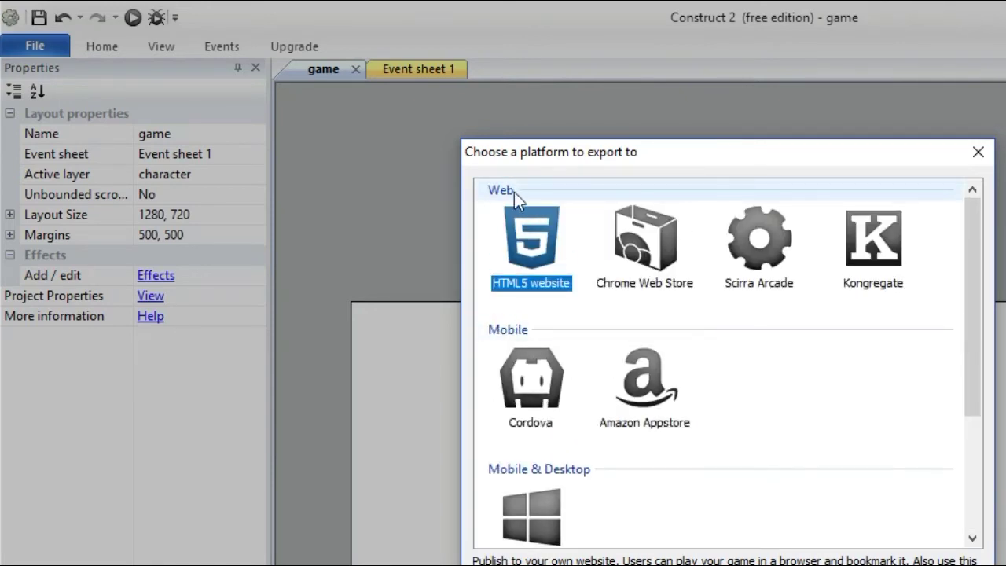
scroll(535, 328, "down", 3)
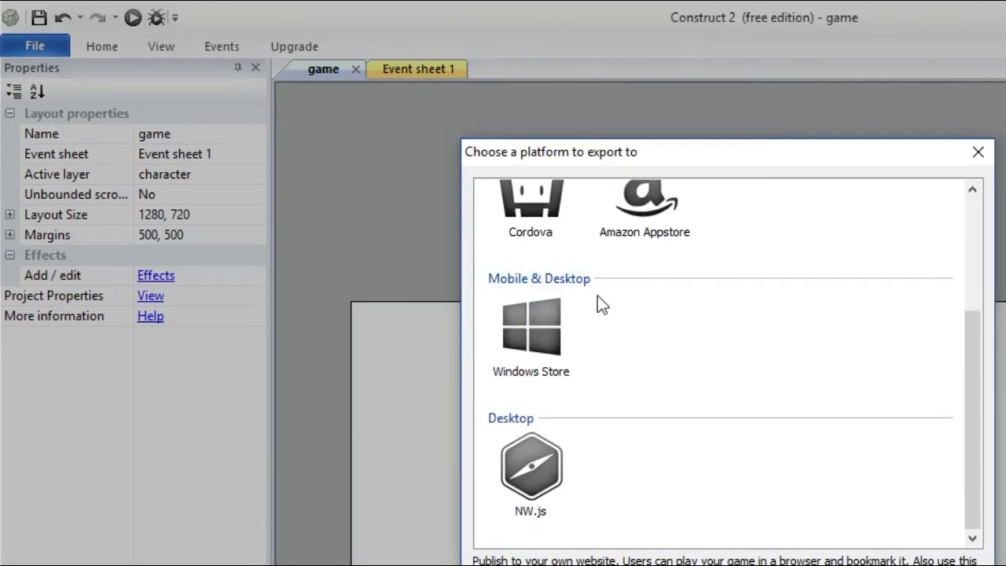
scroll(636, 428, "up", 3)
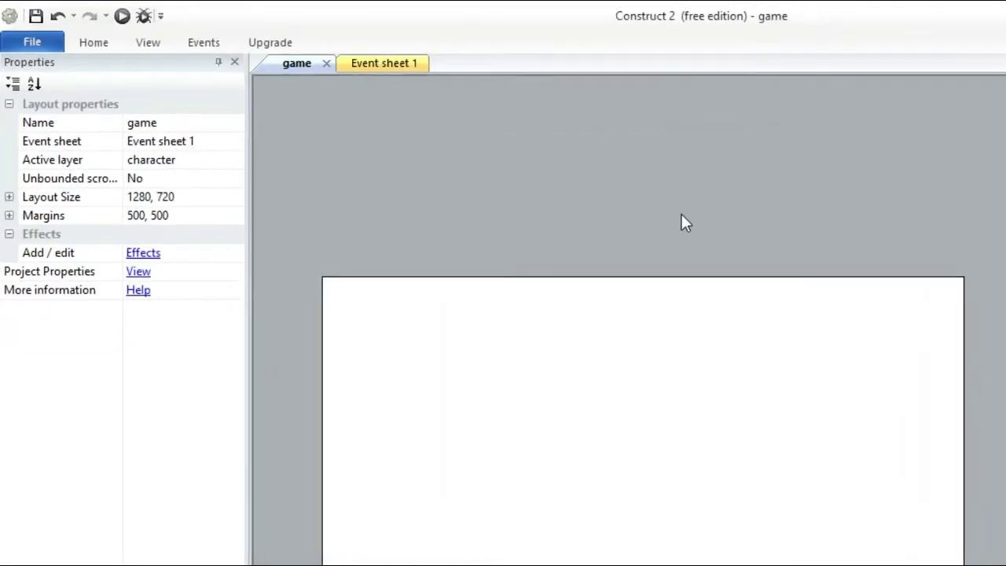
Step: Lock the background layer, make character the active layer and return to the layout's properties
left_click(610, 191)
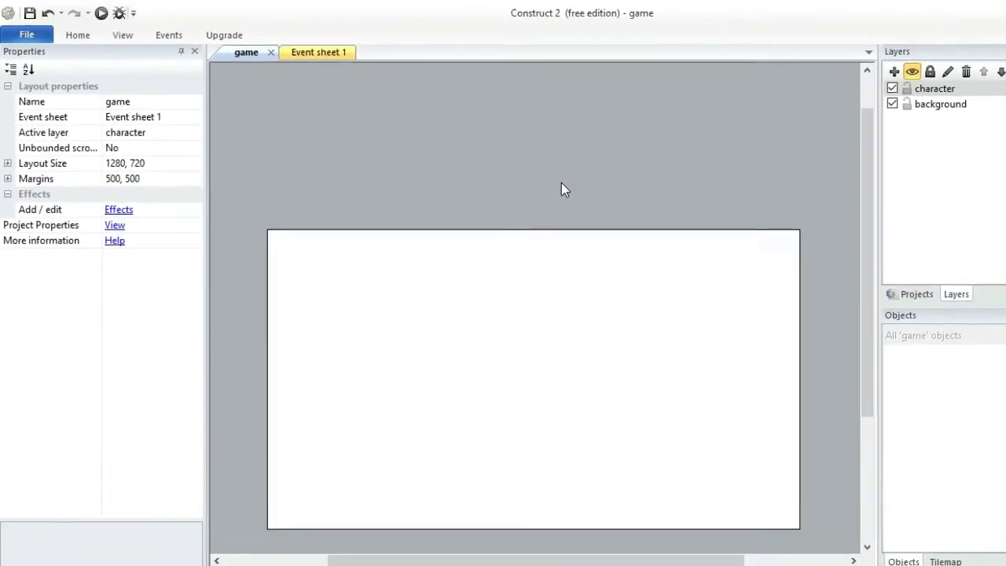
scroll(561, 186, "down", 2)
scroll(561, 189, "up", 3)
scroll(563, 190, "down", 1)
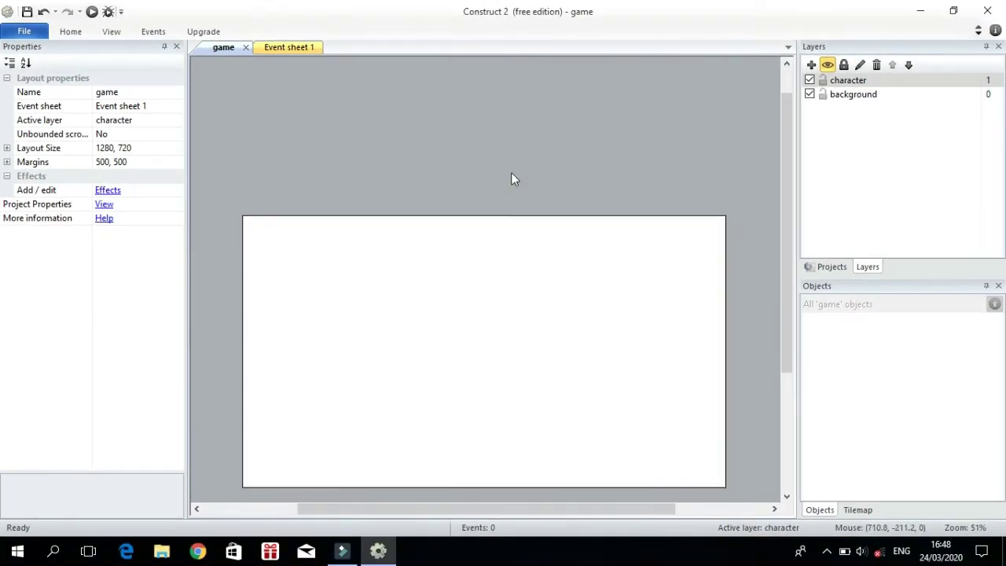
scroll(511, 179, "down", 1)
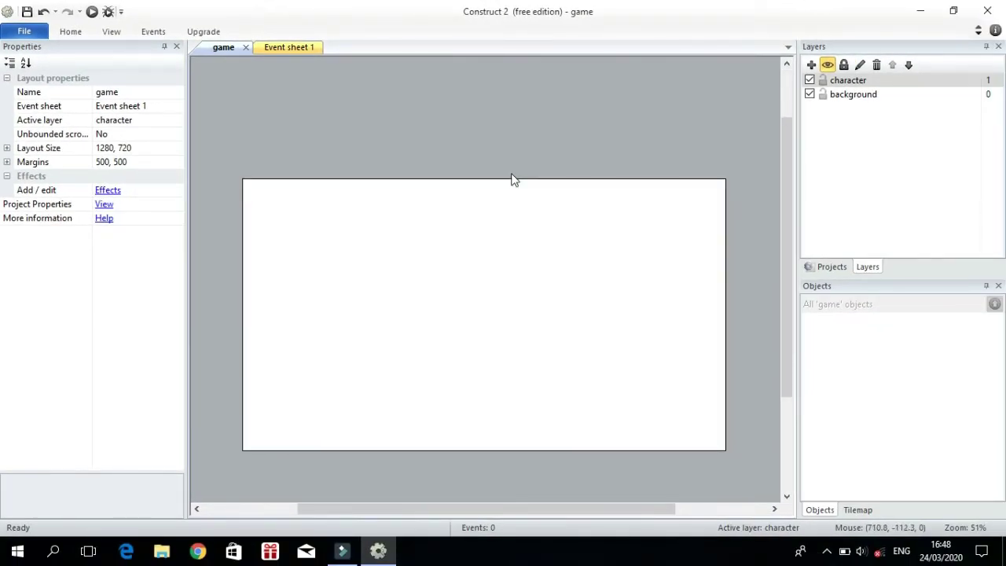
left_click(863, 82)
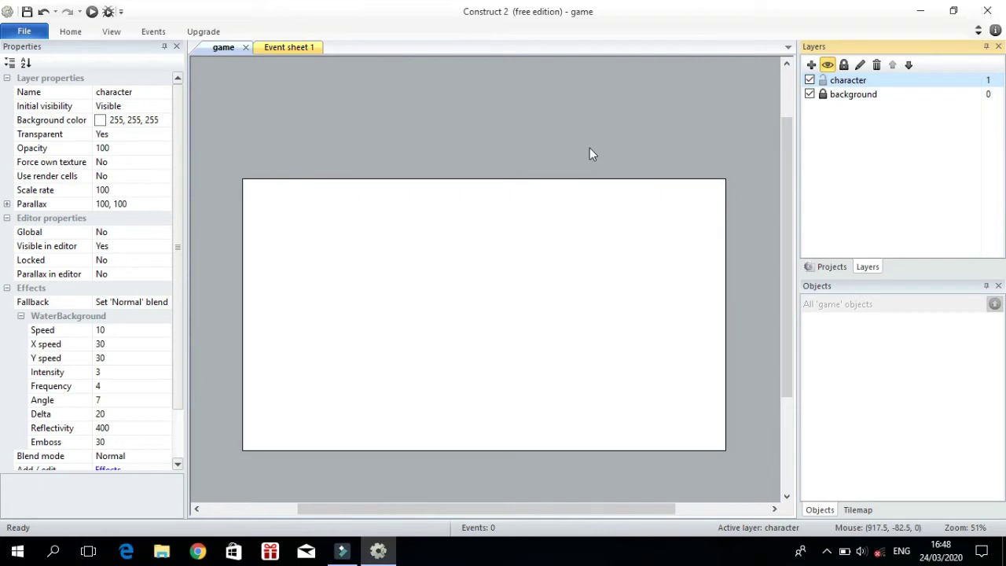
left_click(477, 93)
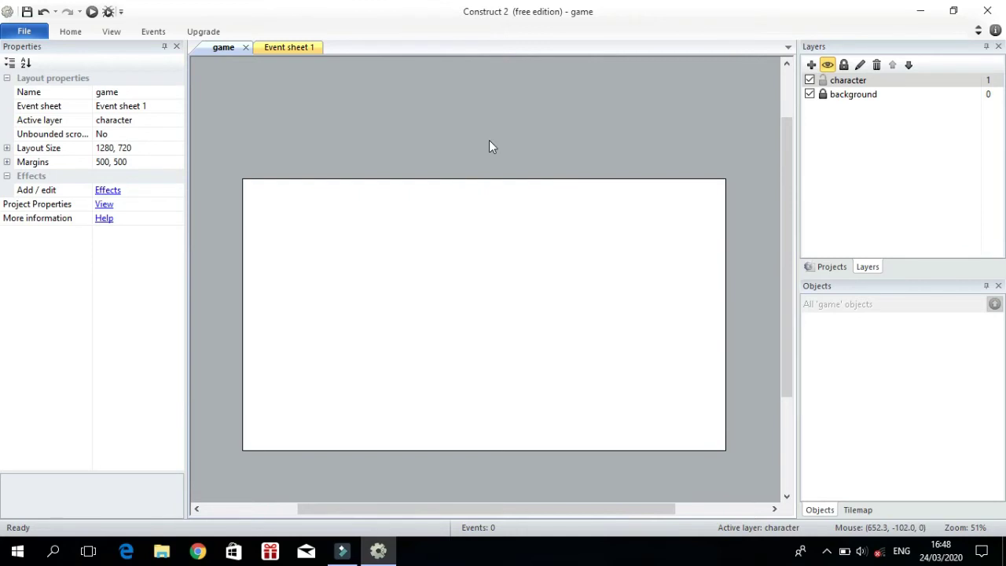
Step: Start inserting a new object in the layout, examine the available object types and cancel without inserting
right_click(490, 226)
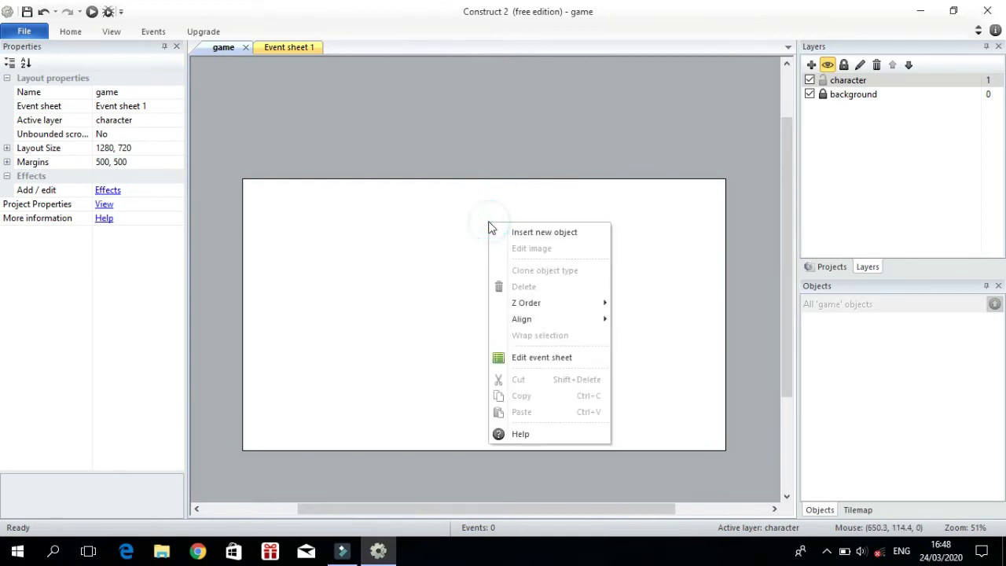
right_click(475, 141)
right_click(677, 121)
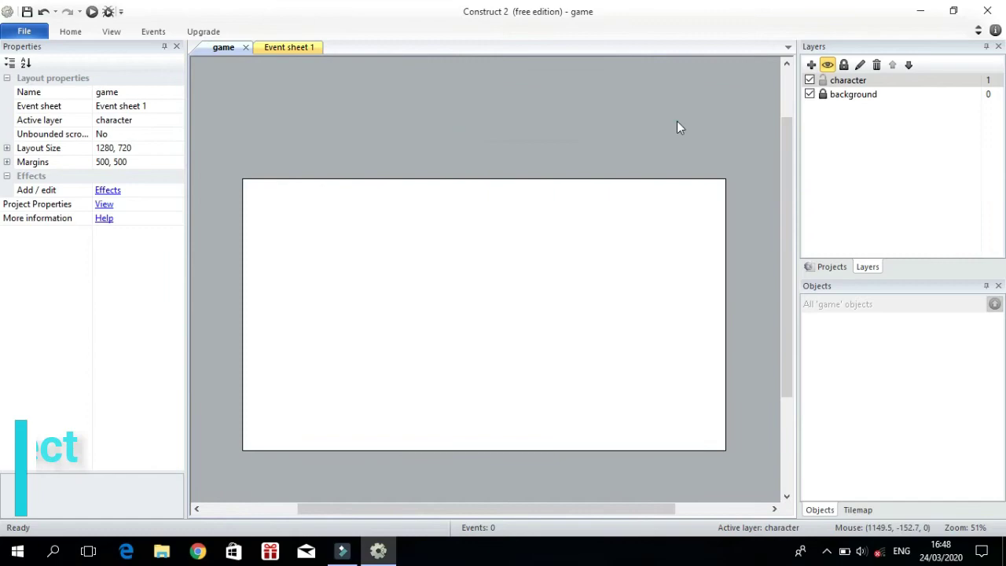
right_click(465, 119)
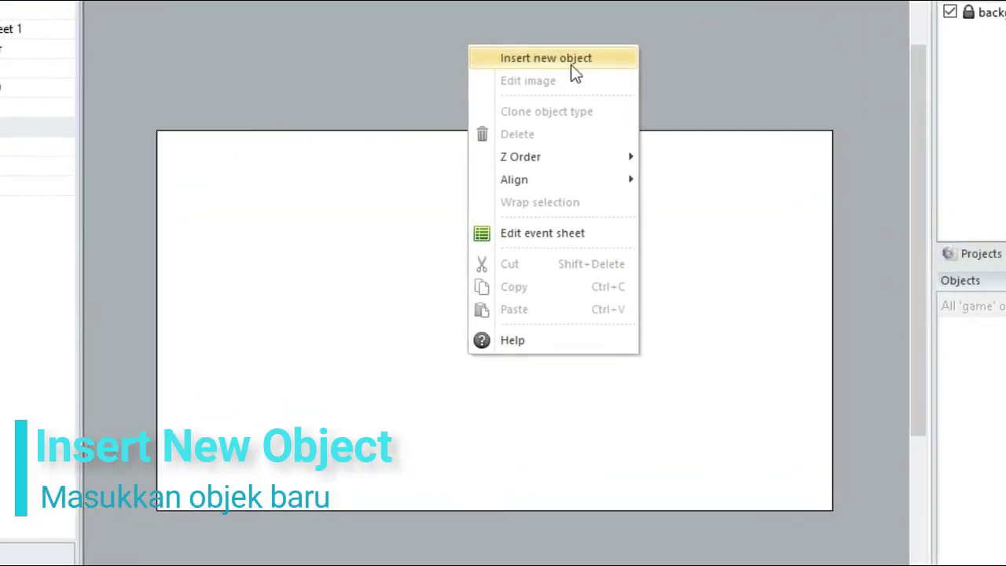
left_click(594, 41)
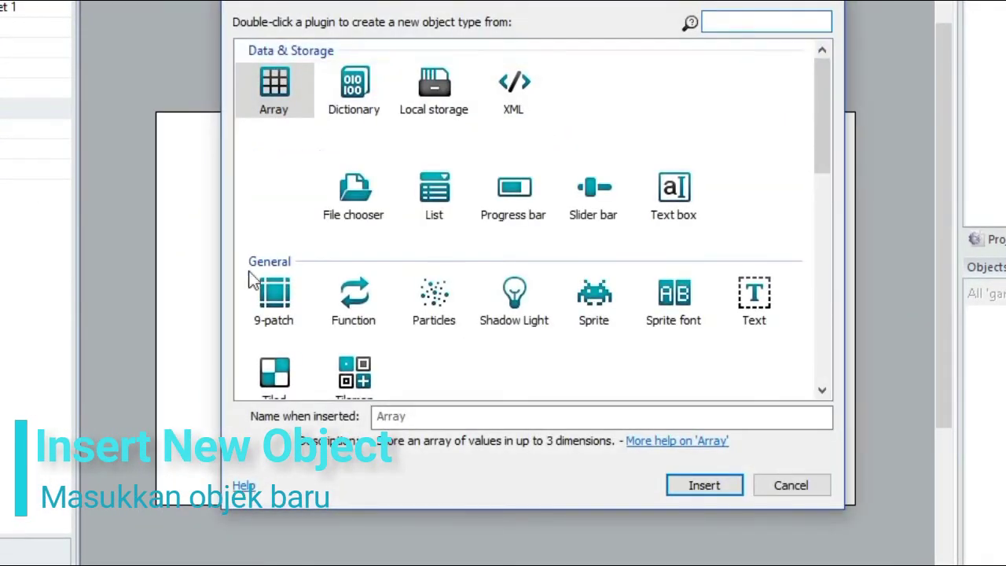
scroll(375, 216, "down", 8)
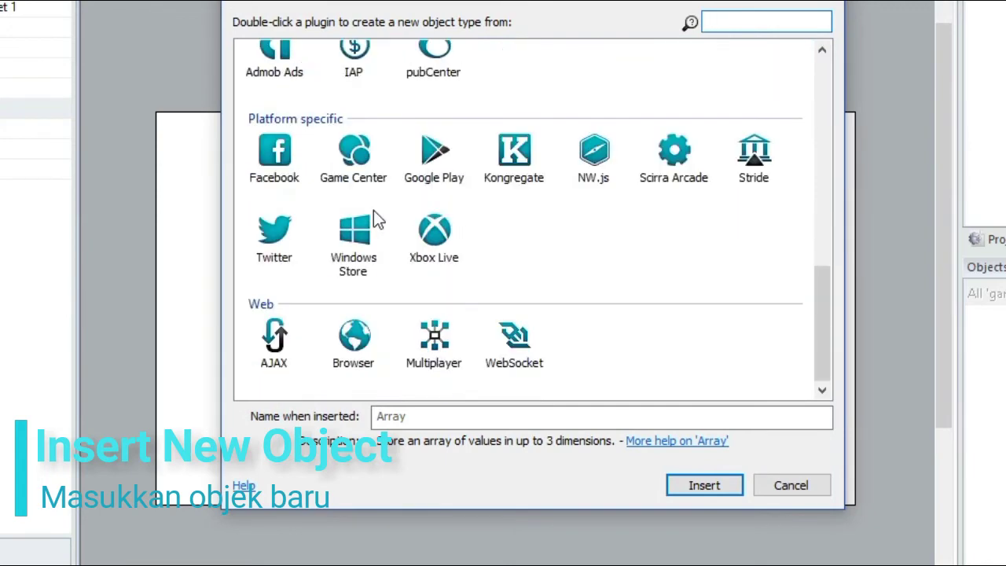
scroll(375, 218, "up", 4)
scroll(375, 218, "up", 4)
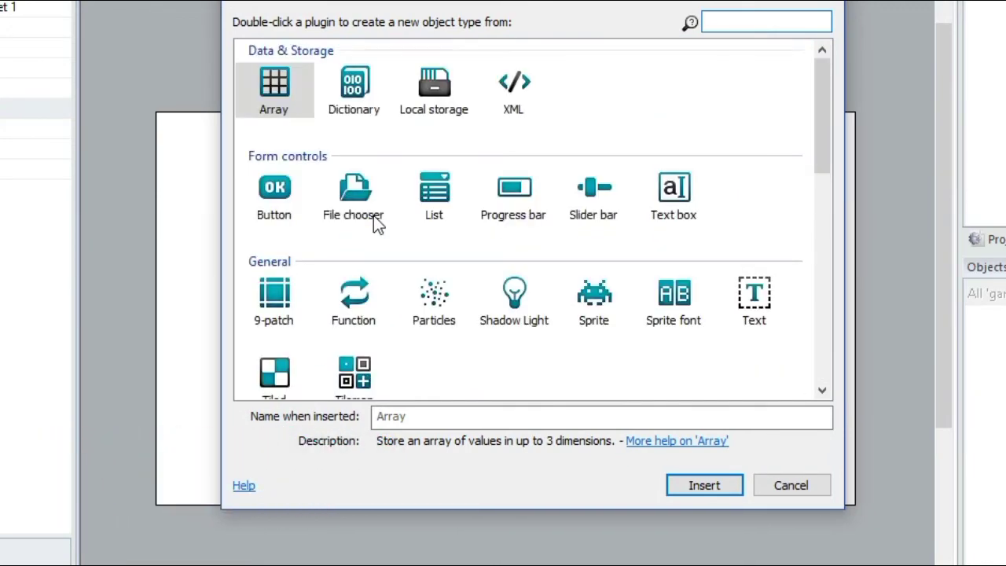
left_click(786, 481)
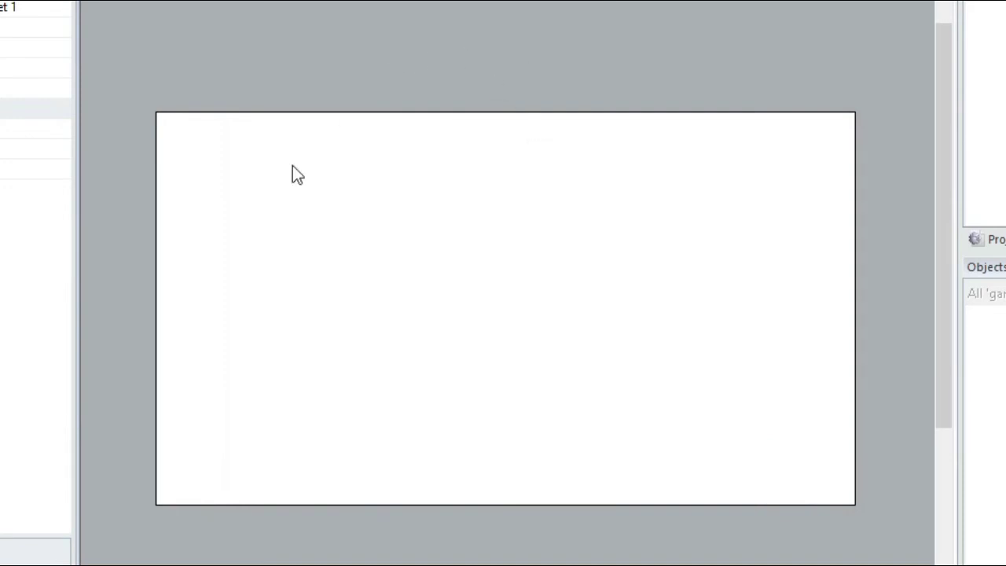
Step: Insert a Sprite object named gambar into the layout on the character layer
double_click(396, 61)
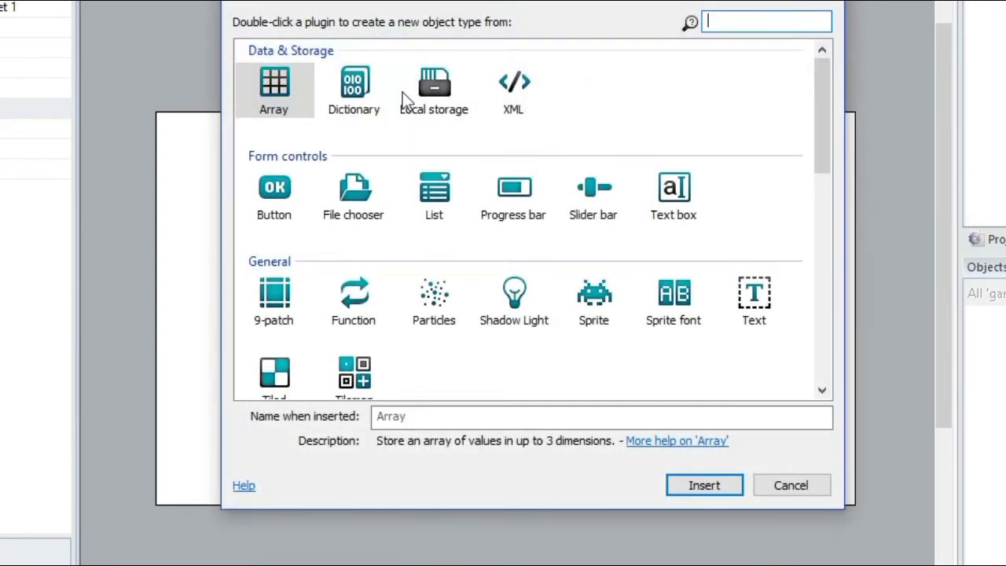
scroll(588, 244, "down", 3)
scroll(586, 246, "down", 5)
scroll(581, 242, "up", 8)
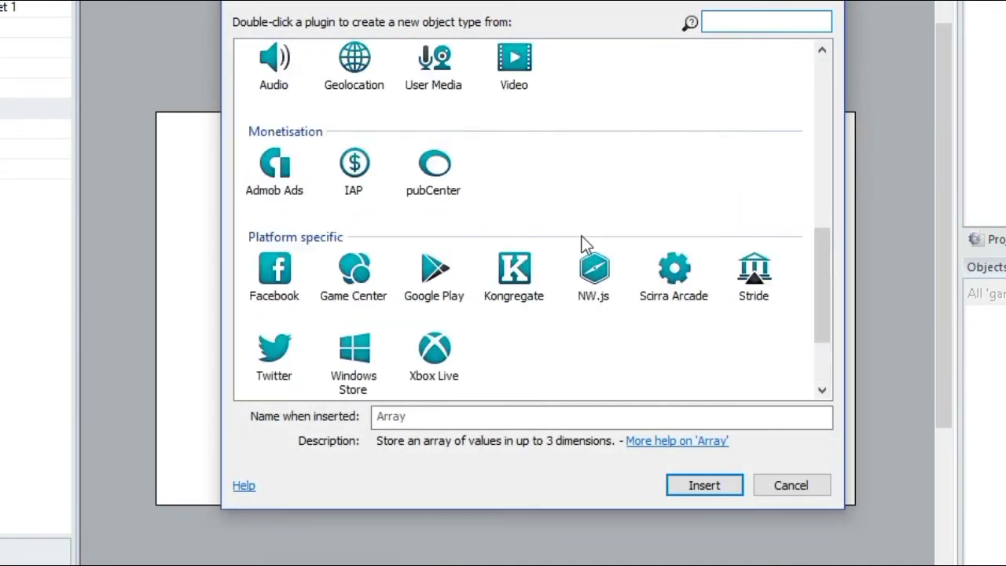
scroll(584, 245, "up", 1)
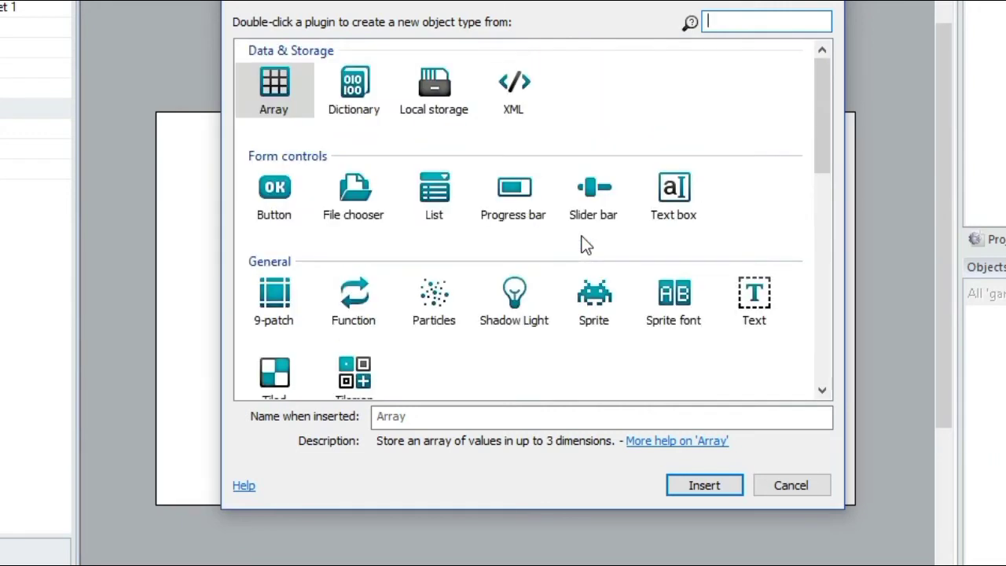
scroll(585, 244, "down", 2)
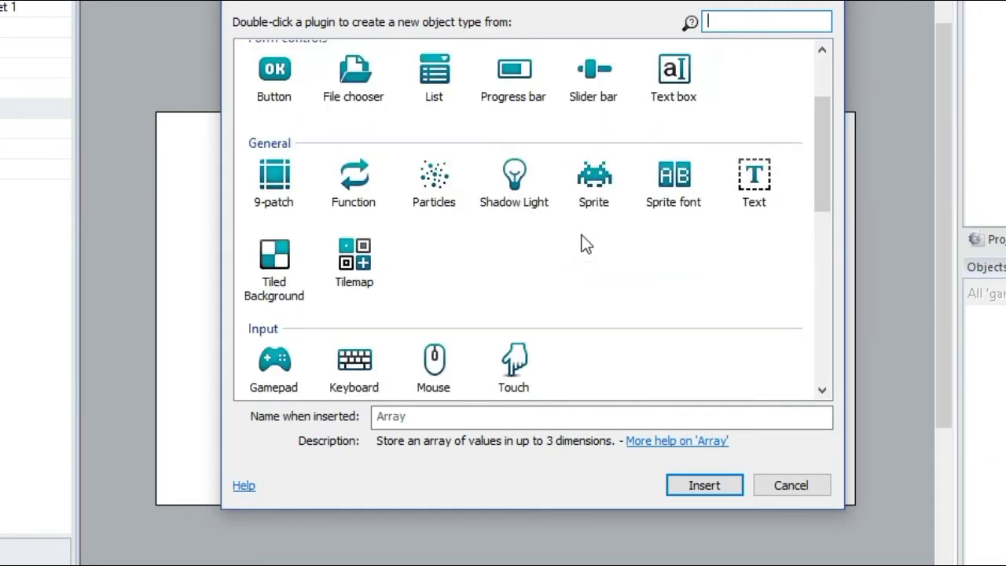
left_click(599, 187)
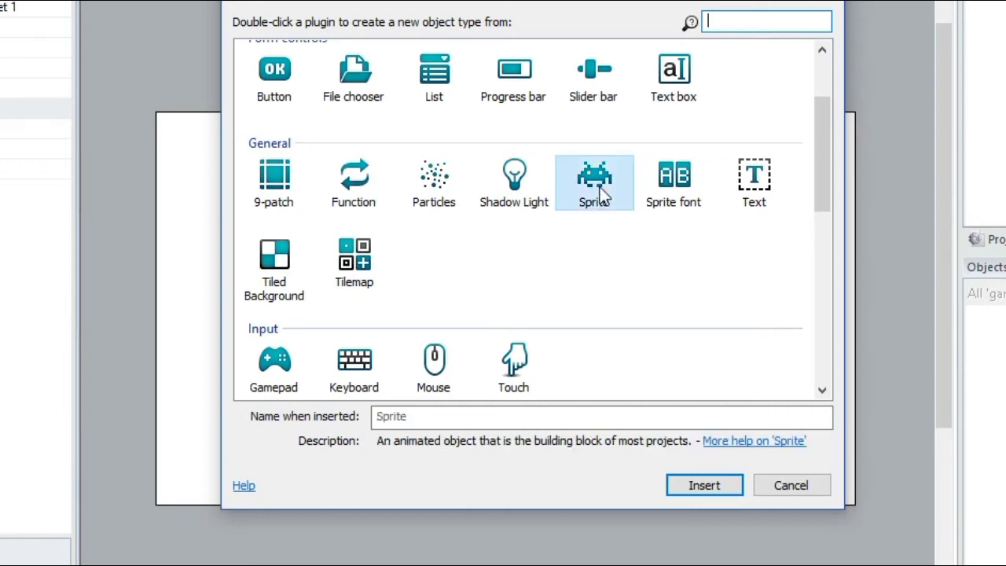
left_click(525, 422)
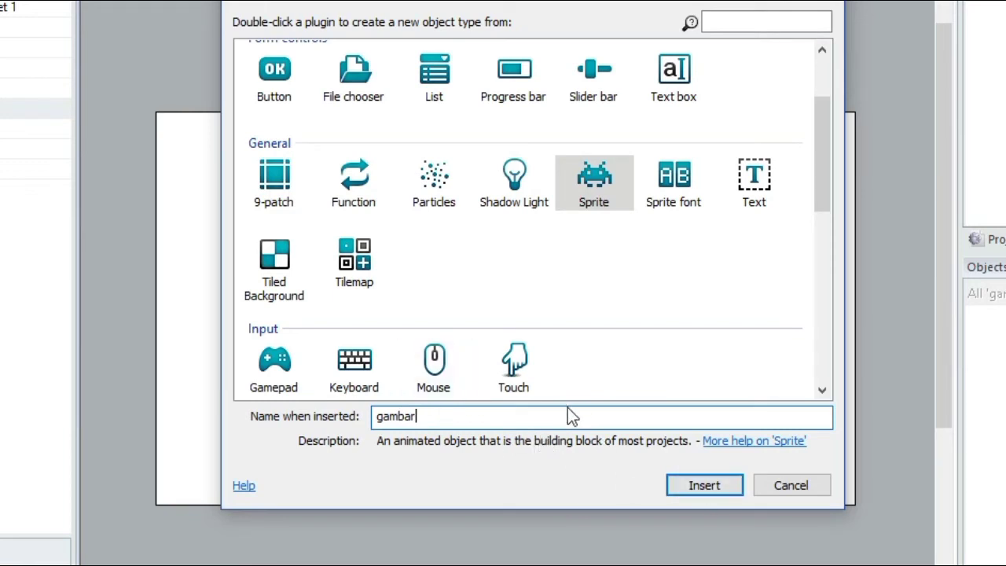
left_click_drag(431, 414, 303, 413)
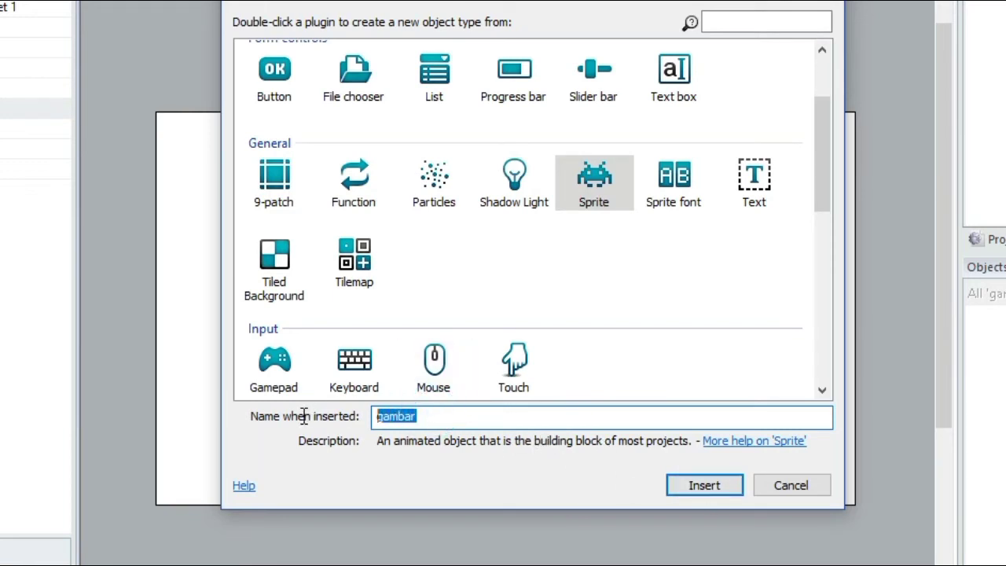
left_click(717, 485)
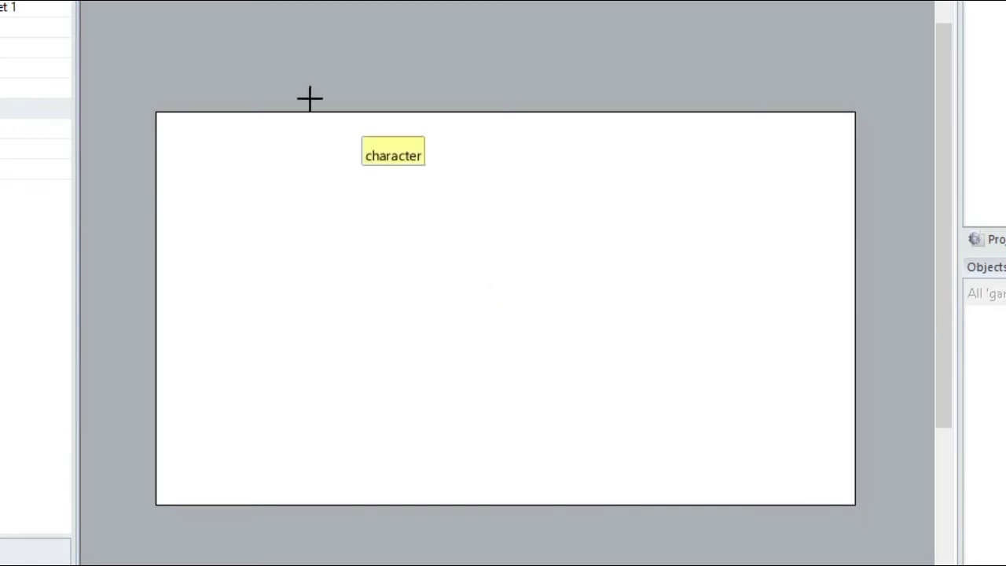
left_click(494, 216)
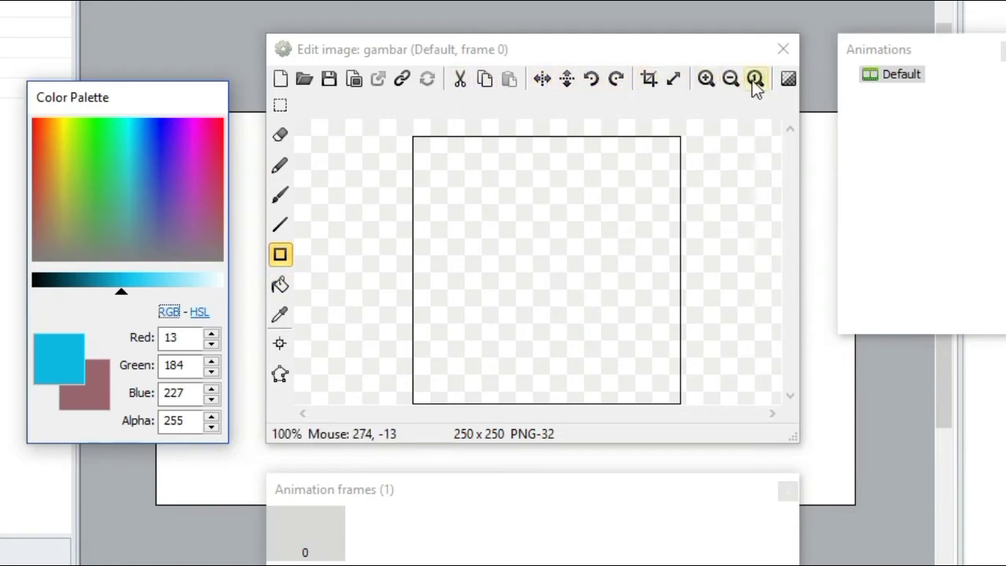
Step: Load buah semangka.png from the tugas folder as the gambar sprite's image
left_click(487, 296)
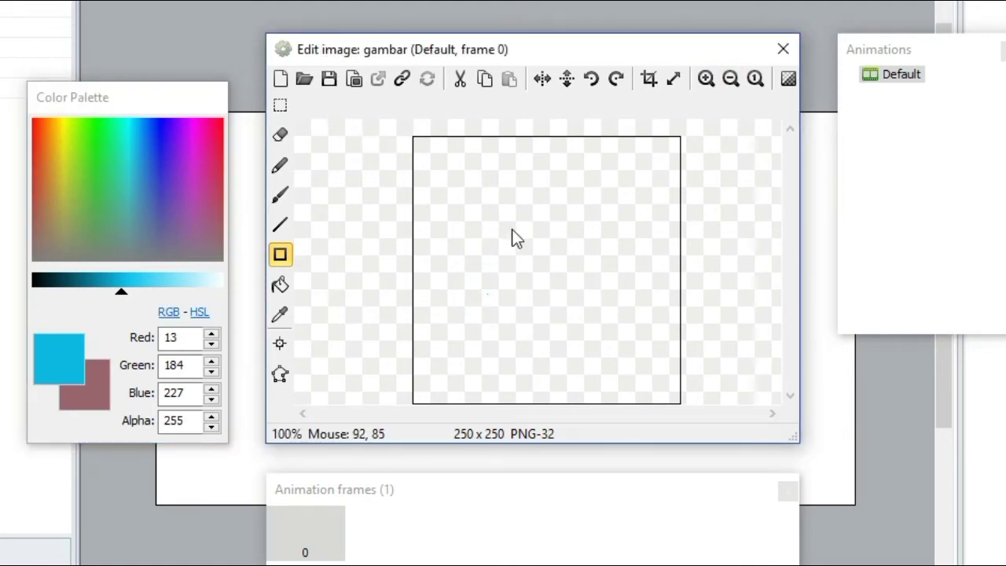
left_click(303, 79)
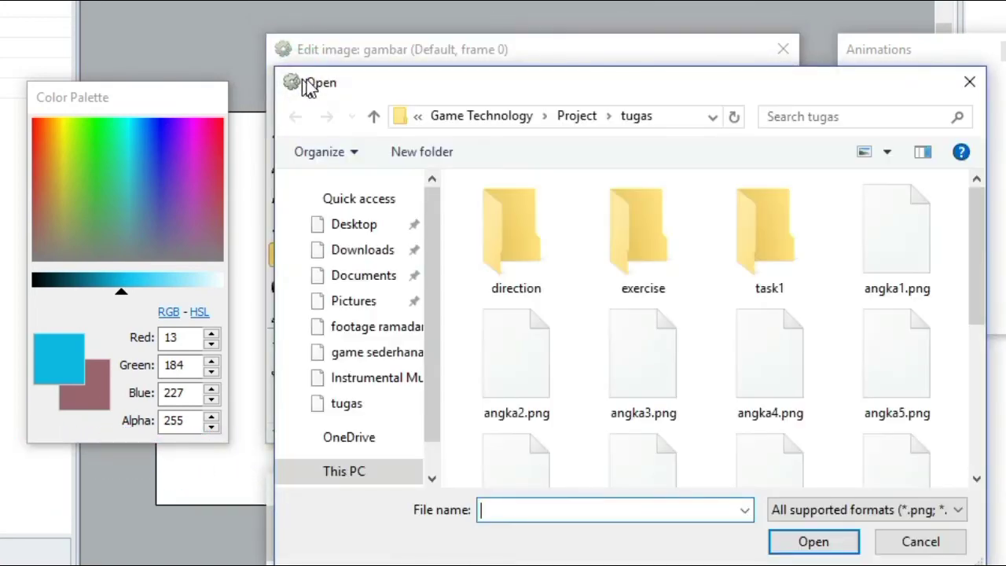
left_click_drag(422, 85, 389, 27)
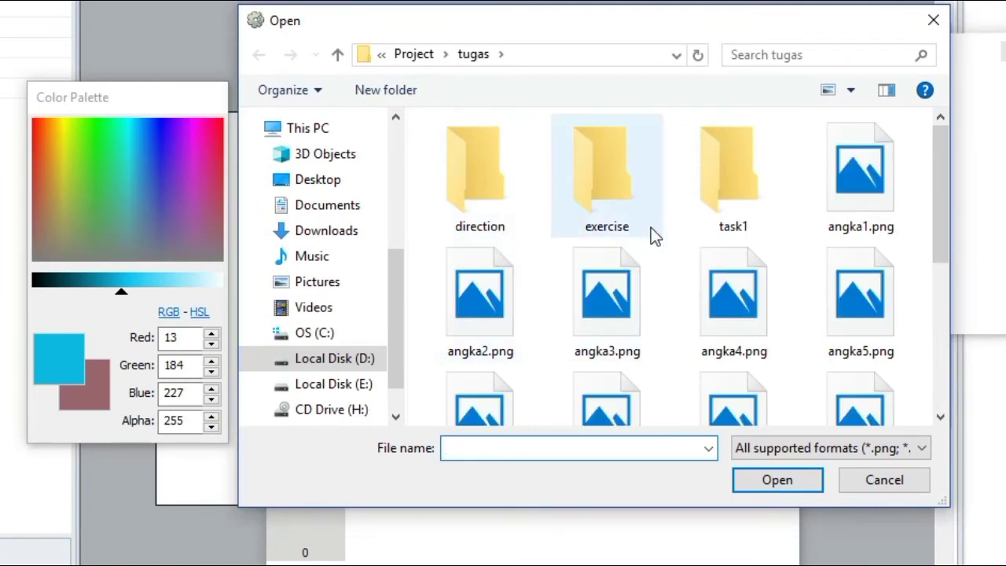
left_click(627, 209)
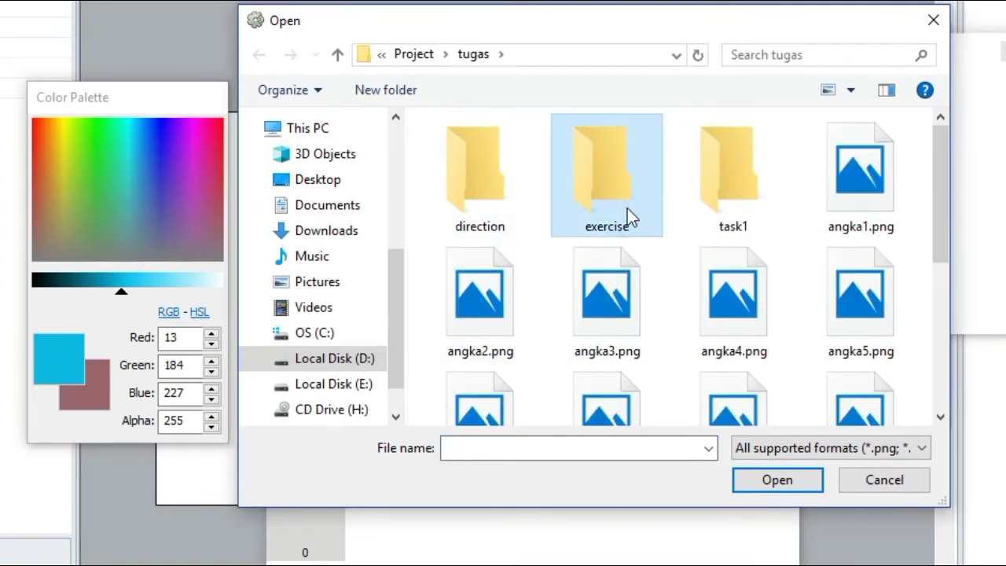
key("Down")
key("Down")
key("Down")
key("Down")
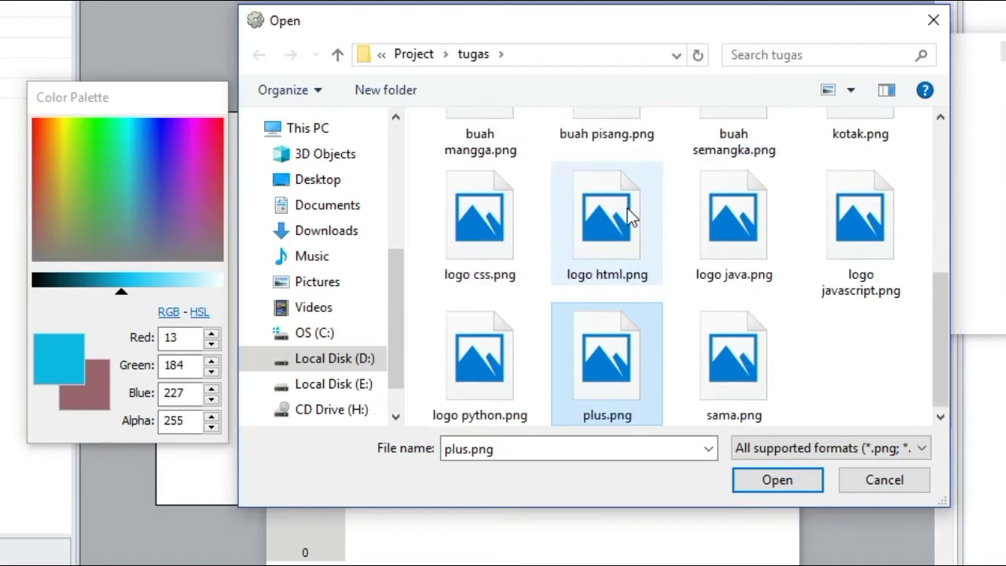
key("Right")
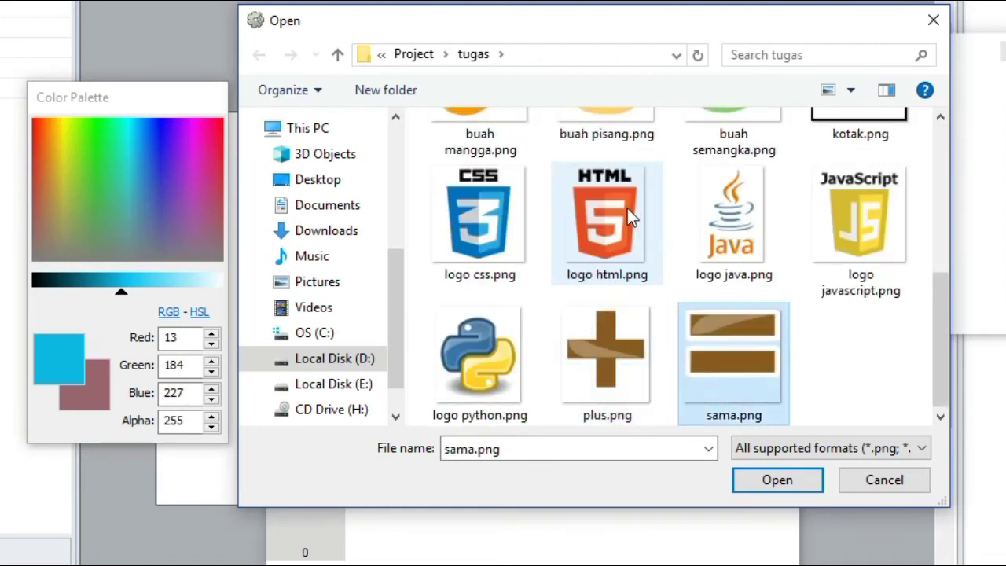
key("Up")
key("Up")
key("Up")
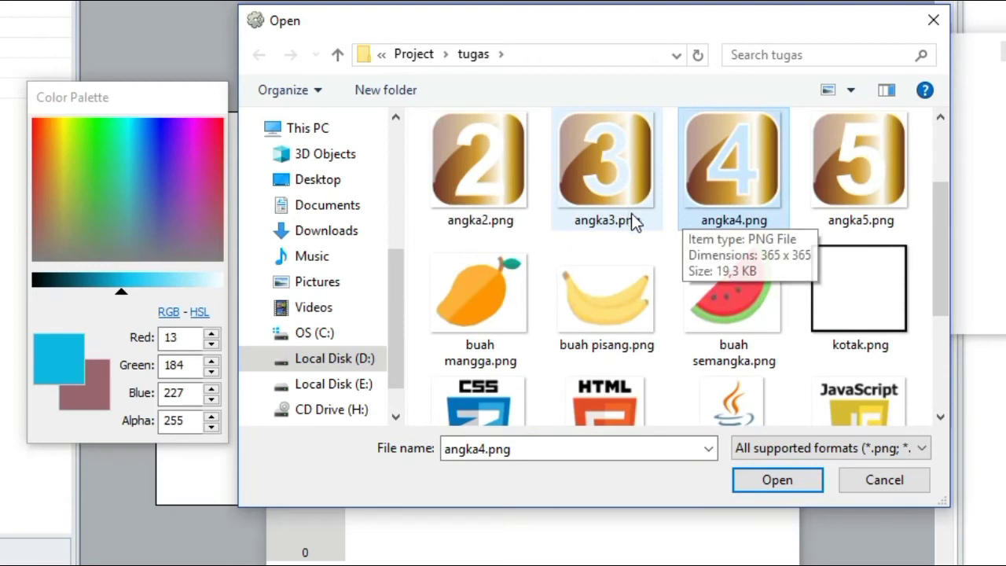
left_click(744, 301)
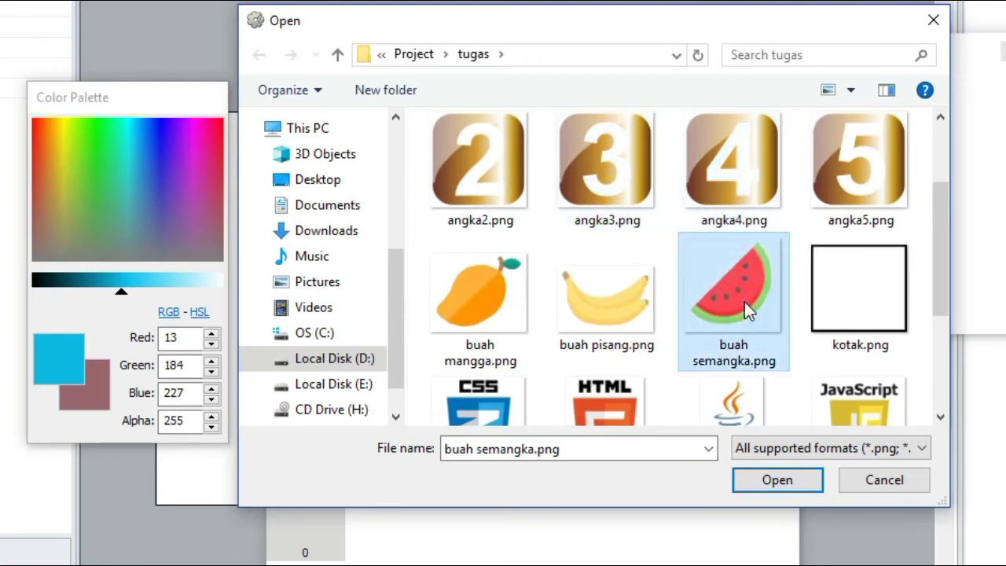
left_click(777, 481)
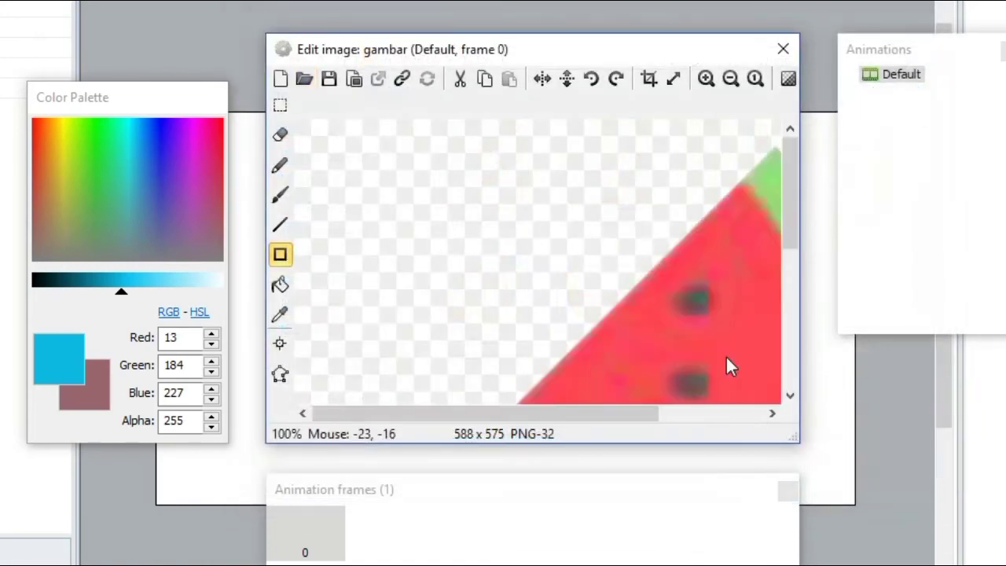
Step: Check the whole watermelon image at 25% zoom, close the image editor and move the sprite to about 681, 326 inside the layout
left_click(729, 79)
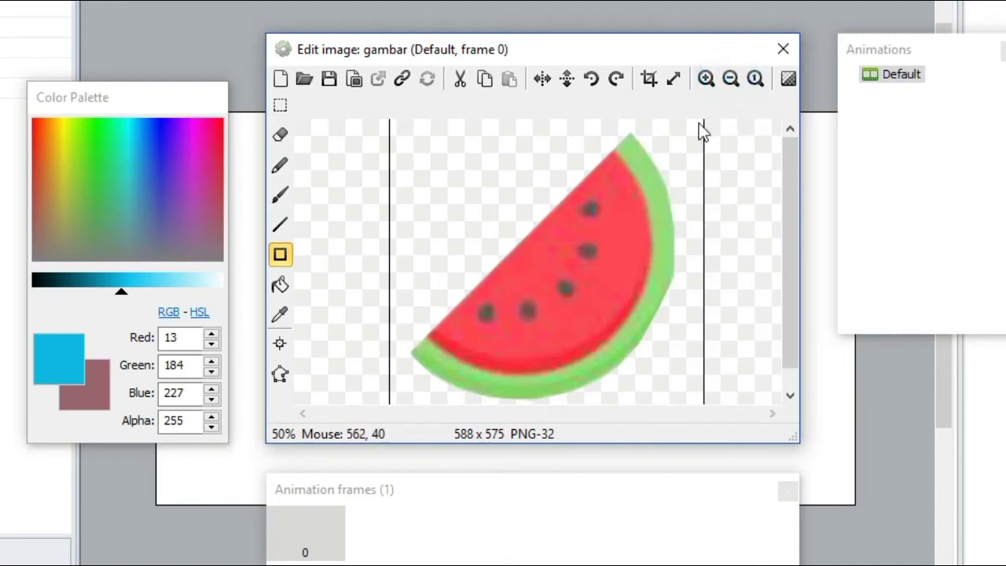
left_click(712, 82)
left_click(729, 78)
left_click(729, 78)
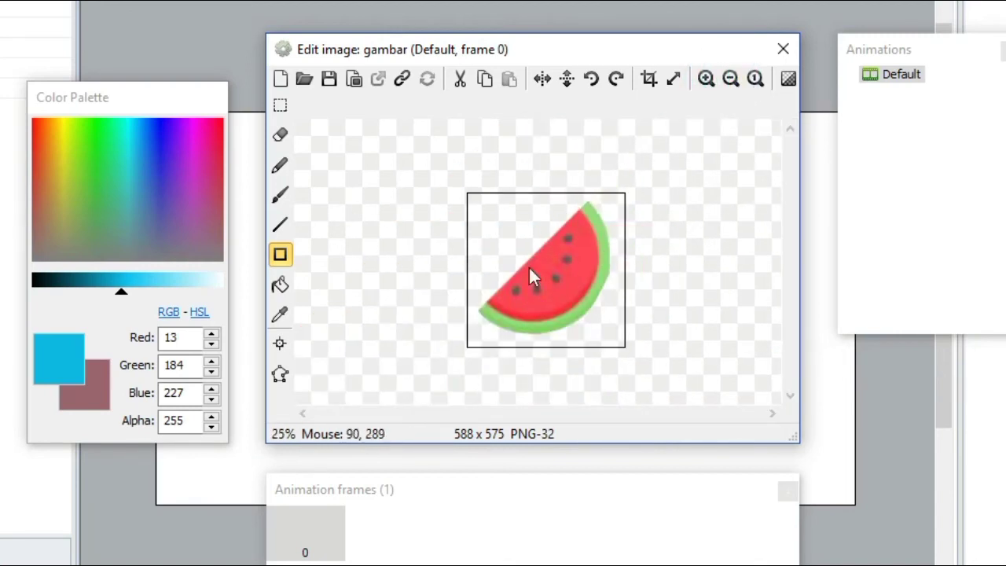
left_click(783, 52)
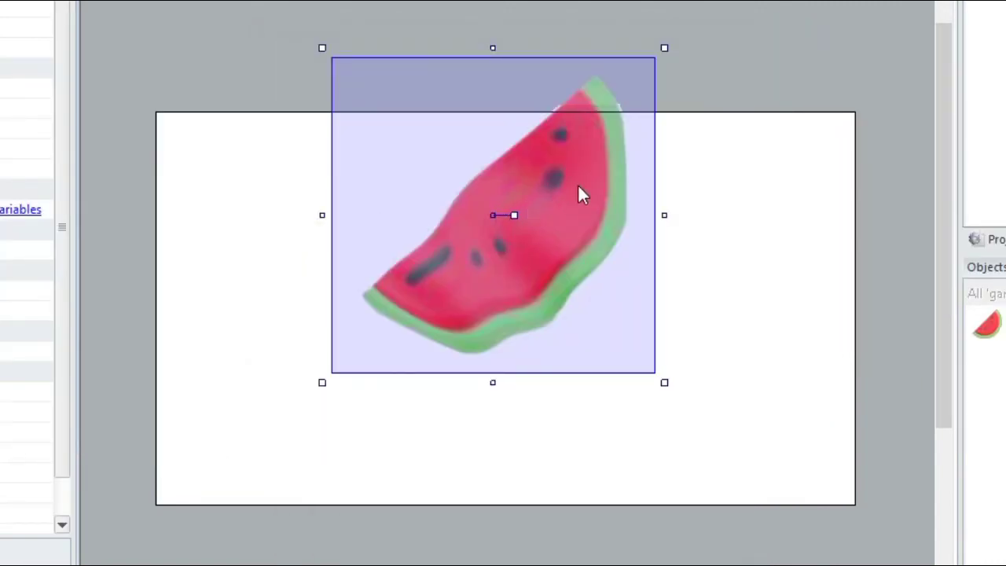
left_click_drag(580, 194, 615, 278)
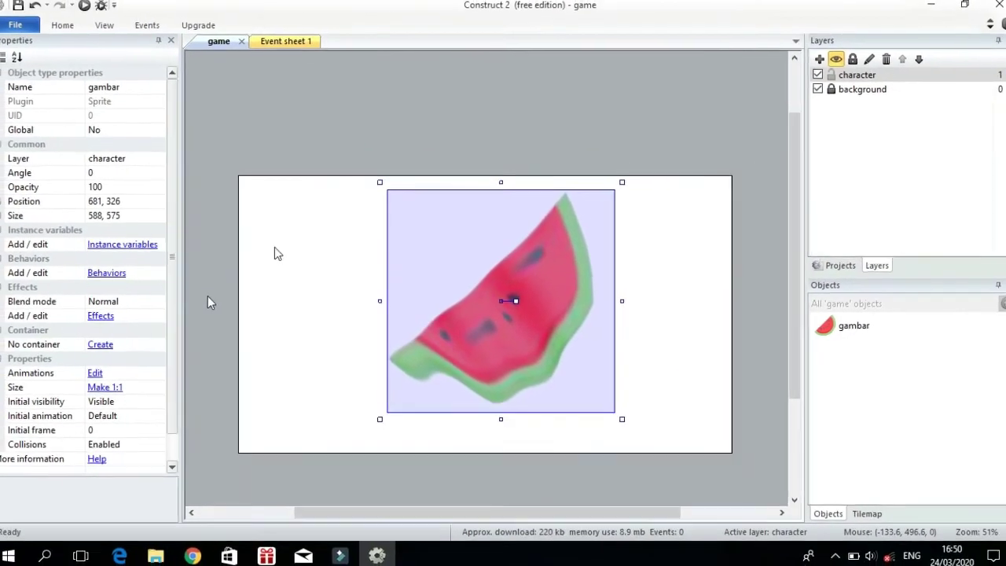
Step: Compare the properties of the layout, the background layer and the character layer, including the WaterBackground effect settings
left_click(319, 134)
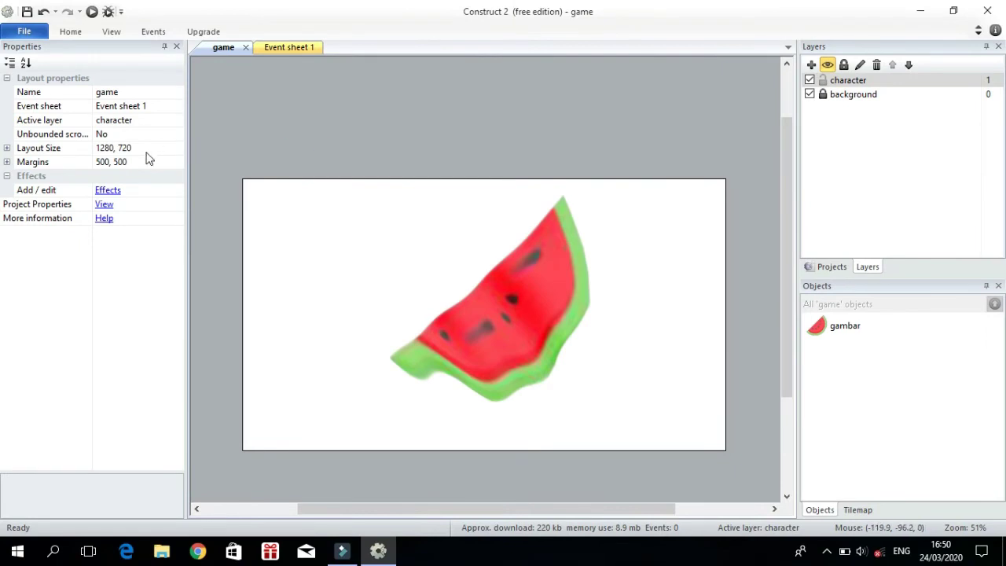
left_click(836, 101)
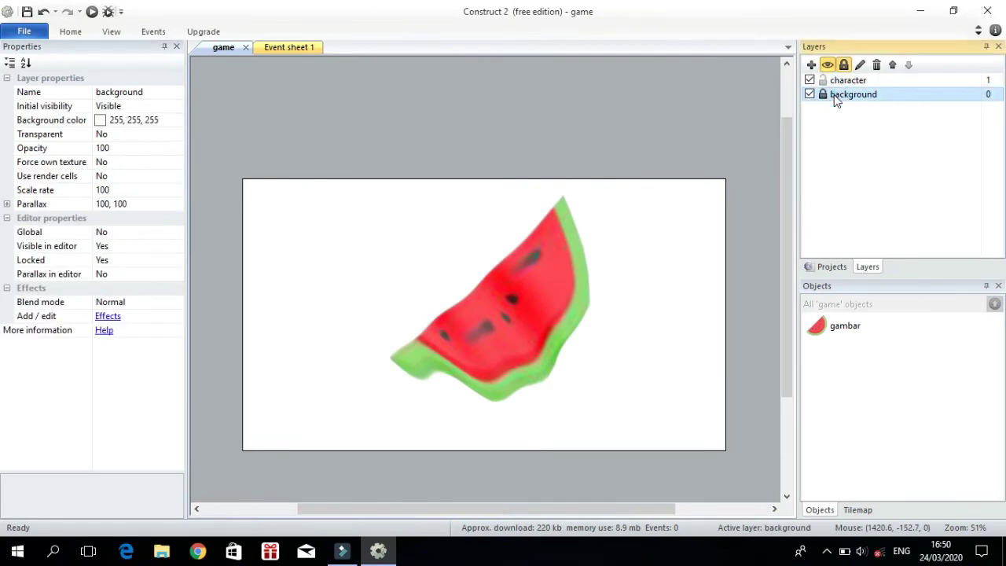
left_click(853, 81)
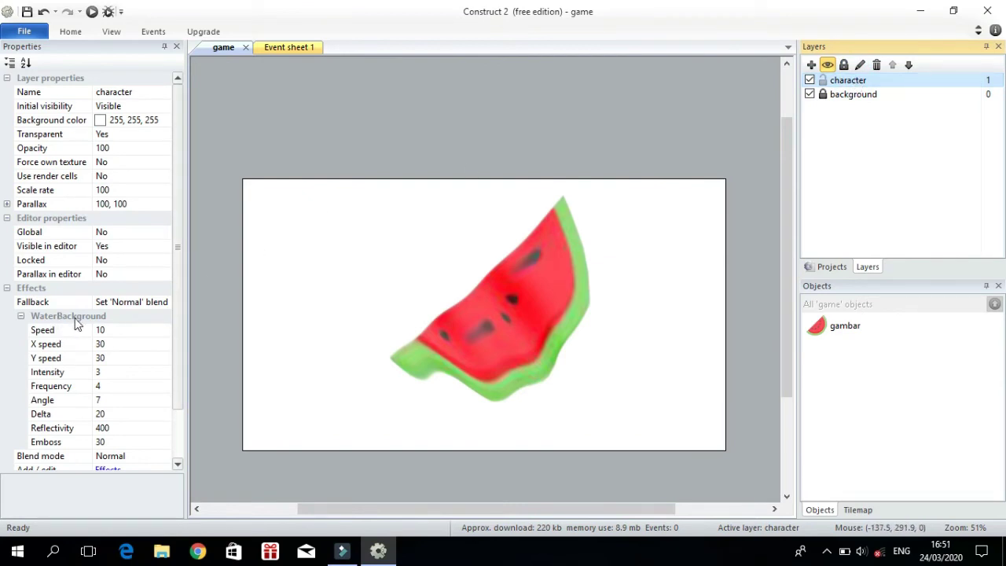
scroll(57, 322, "down", 4)
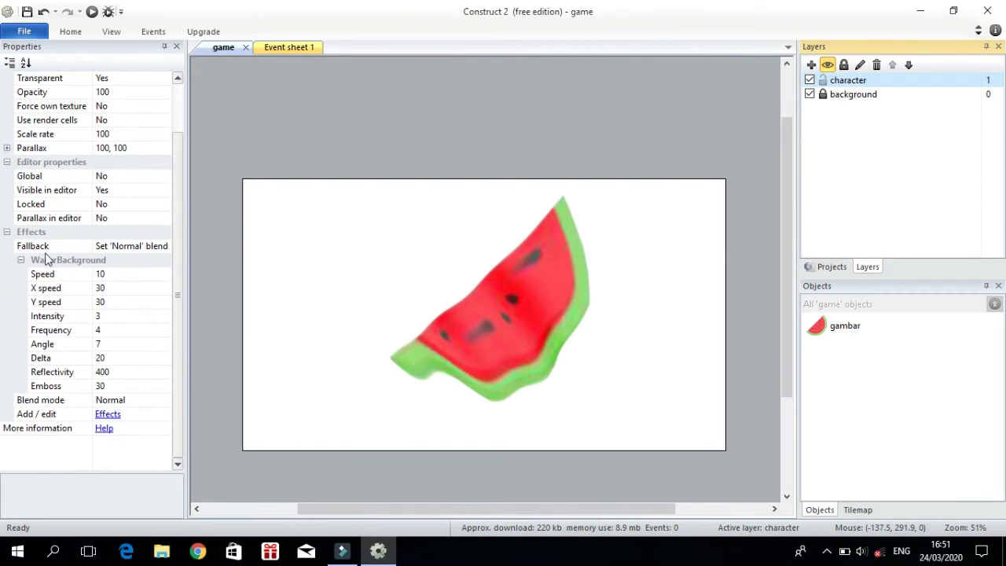
Step: Move the watermelon sprite to about 588, 348 and look over its object properties
left_click_drag(550, 299, 523, 342)
left_click(685, 343)
left_click(647, 337)
left_click(487, 340)
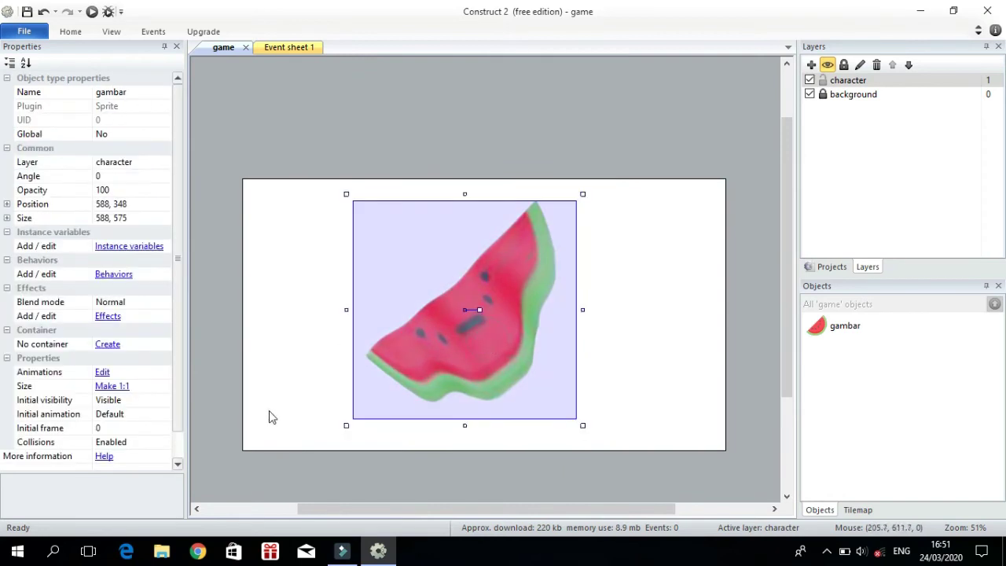
scroll(157, 359, "down", 2)
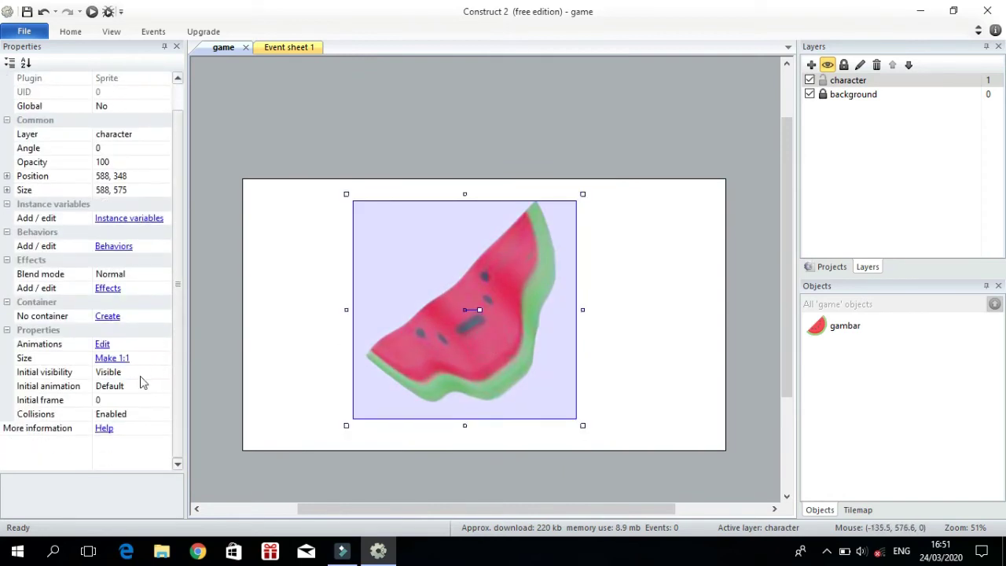
left_click(336, 236)
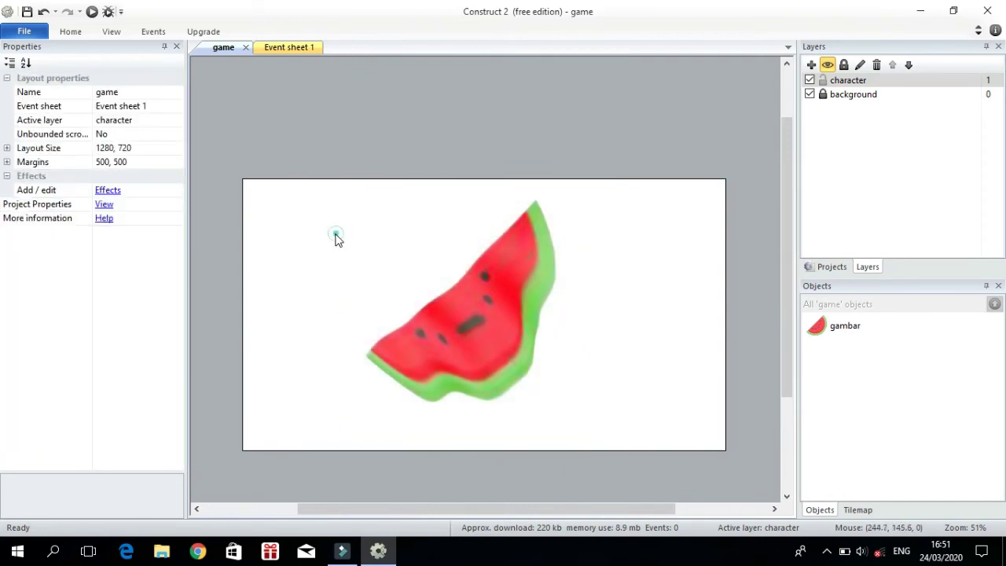
Step: Unlock the background layer and delete the WaterBackground effect from the character layer
left_click(836, 80)
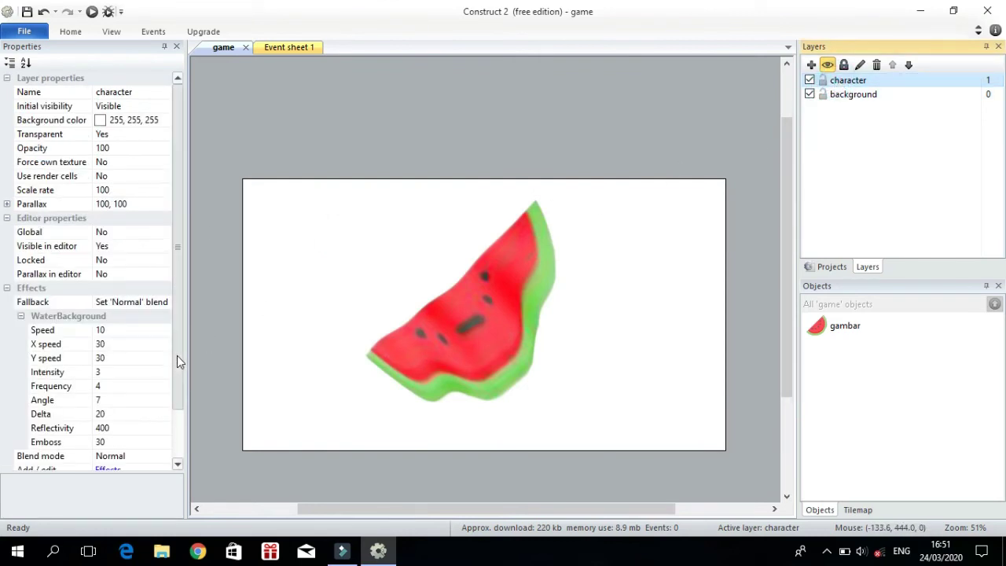
scroll(172, 370, "down", 4)
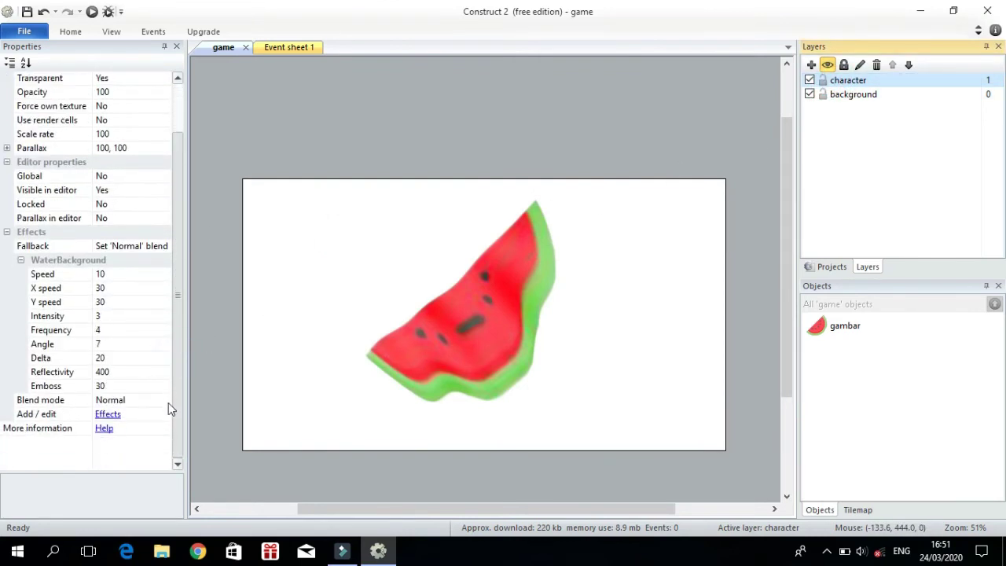
left_click(118, 414)
left_click(461, 238)
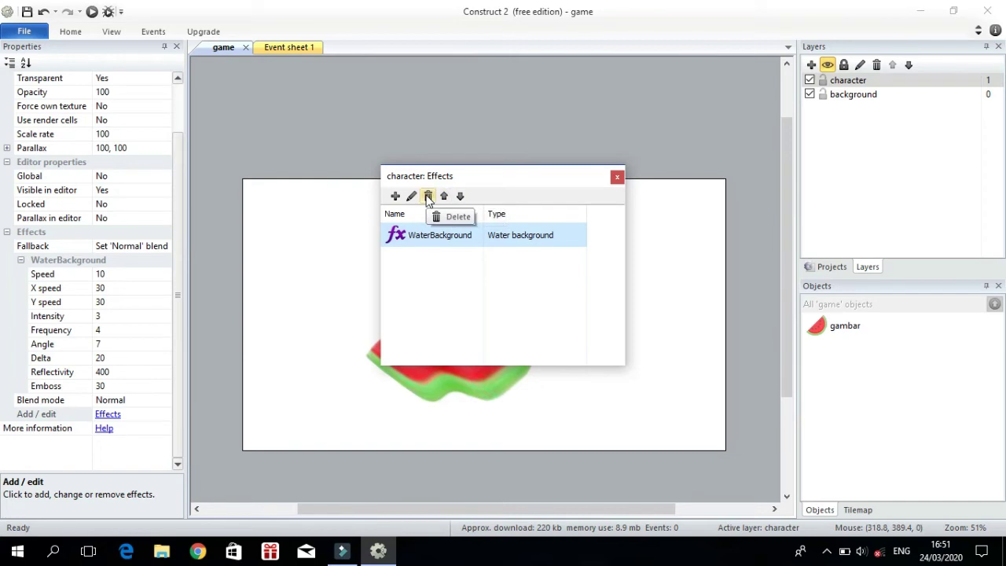
left_click(428, 197)
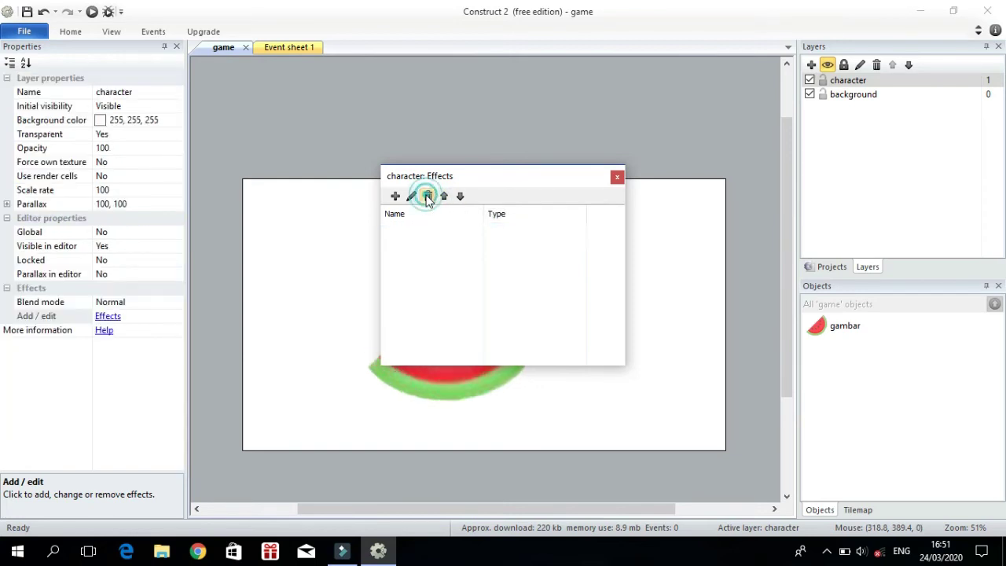
left_click(619, 177)
Step: Move the watermelon sprite into the left half of the layout and deselect it
left_click(470, 345)
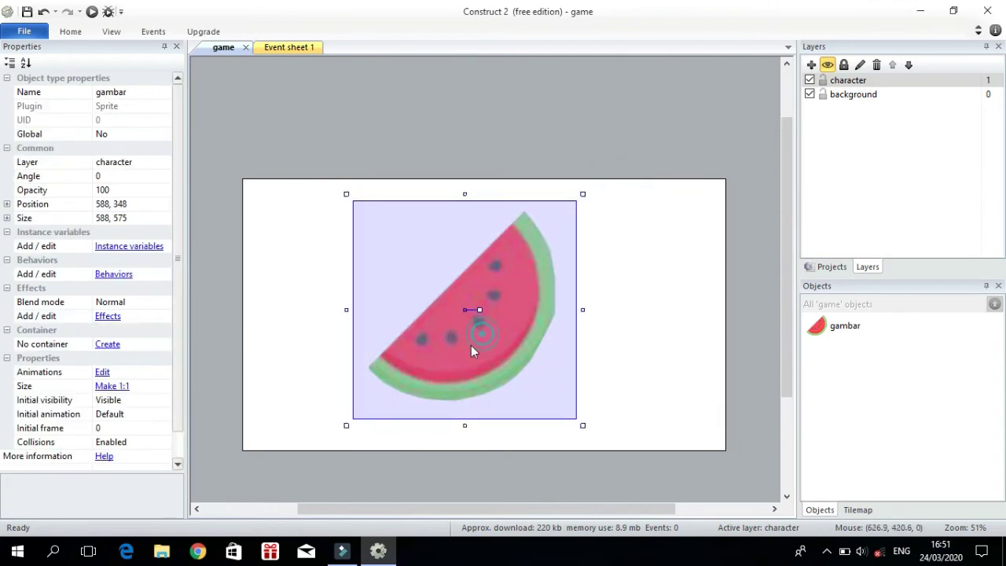
left_click_drag(396, 328, 455, 345)
left_click(644, 350)
left_click(566, 325)
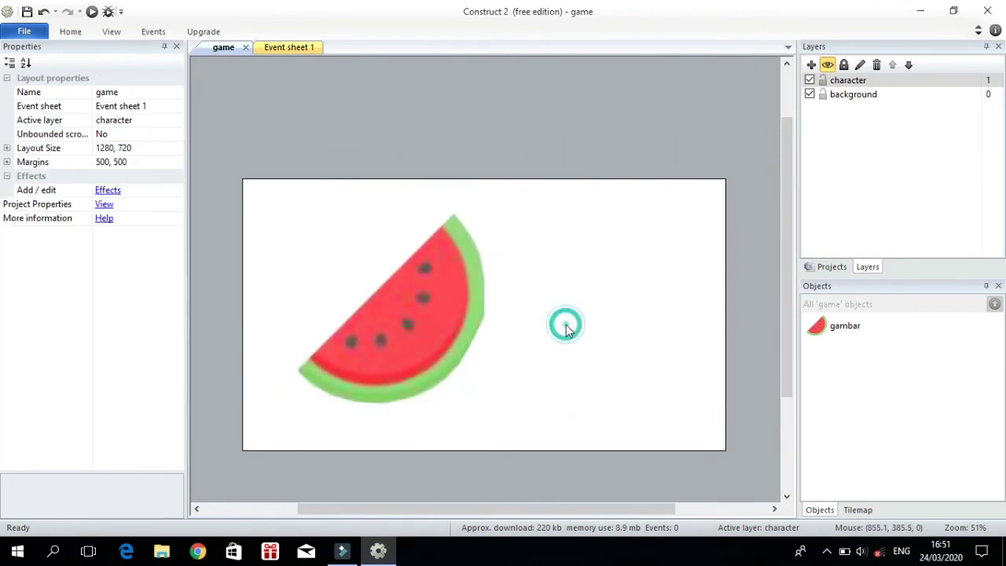
Step: Try squashing the watermelon sprite horizontally without keeping its proportions, and undo the resize
left_click(445, 334)
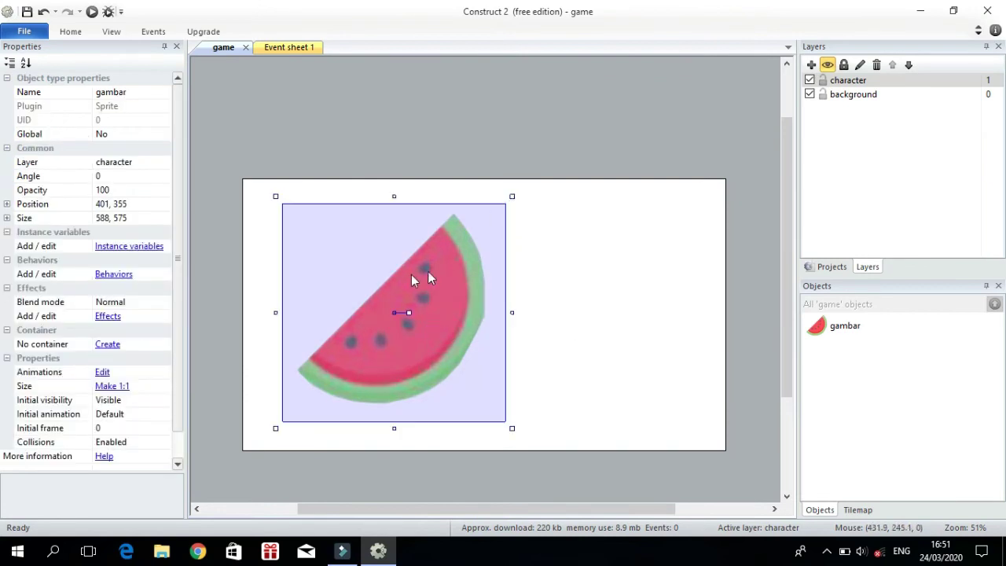
left_click_drag(513, 196, 336, 162)
left_click(493, 366)
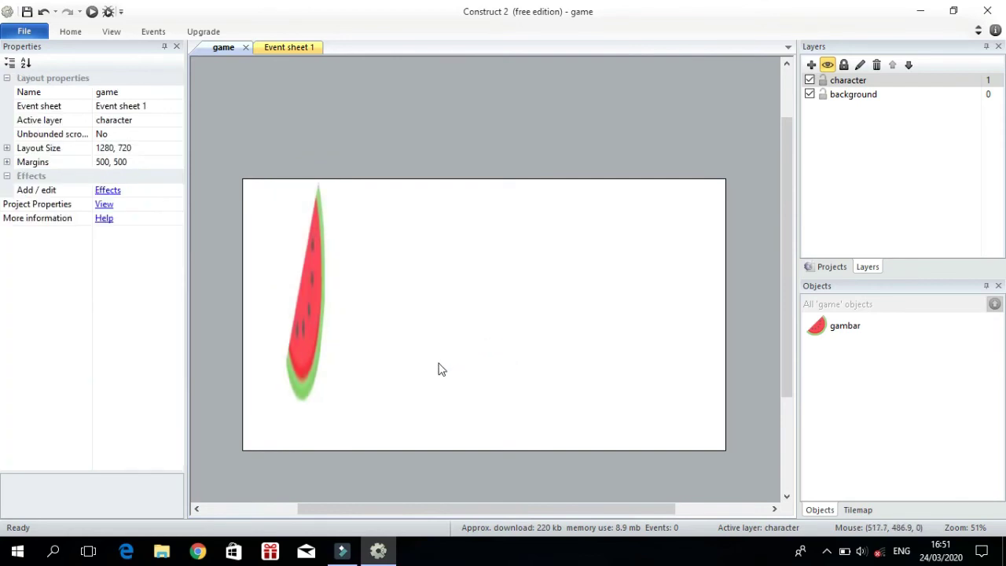
left_click(43, 11)
Step: Scale the watermelon sprite down proportionally to about 208 × 203 and place it at about 184, 280
left_click_drag(427, 355, 469, 333)
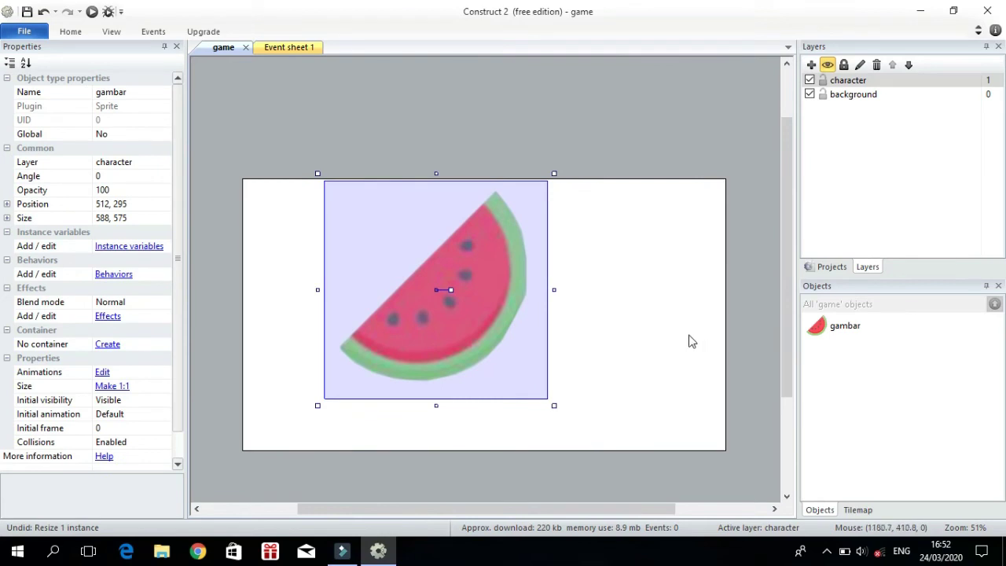
left_click_drag(506, 223, 510, 241)
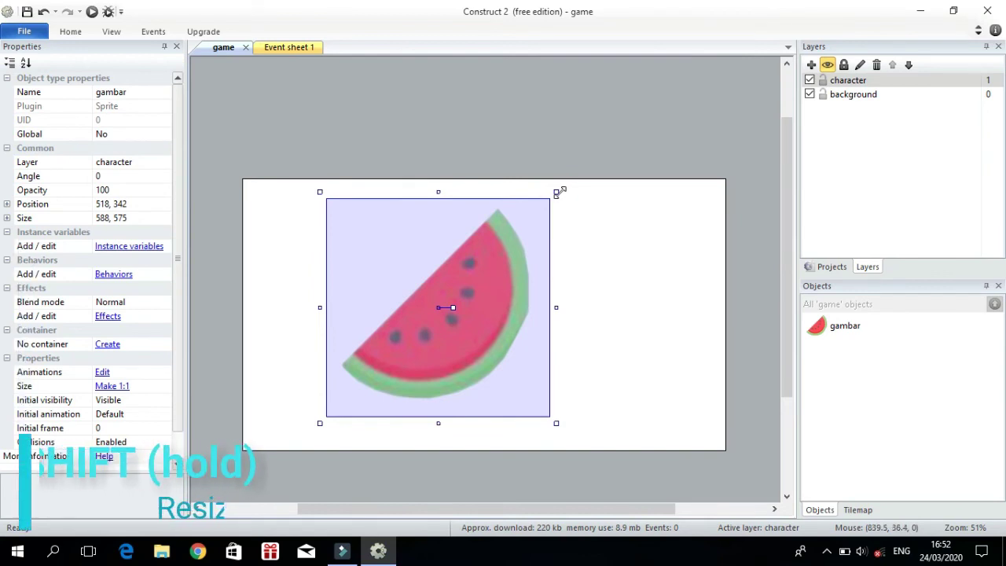
left_click_drag(558, 192, 366, 255, "shift")
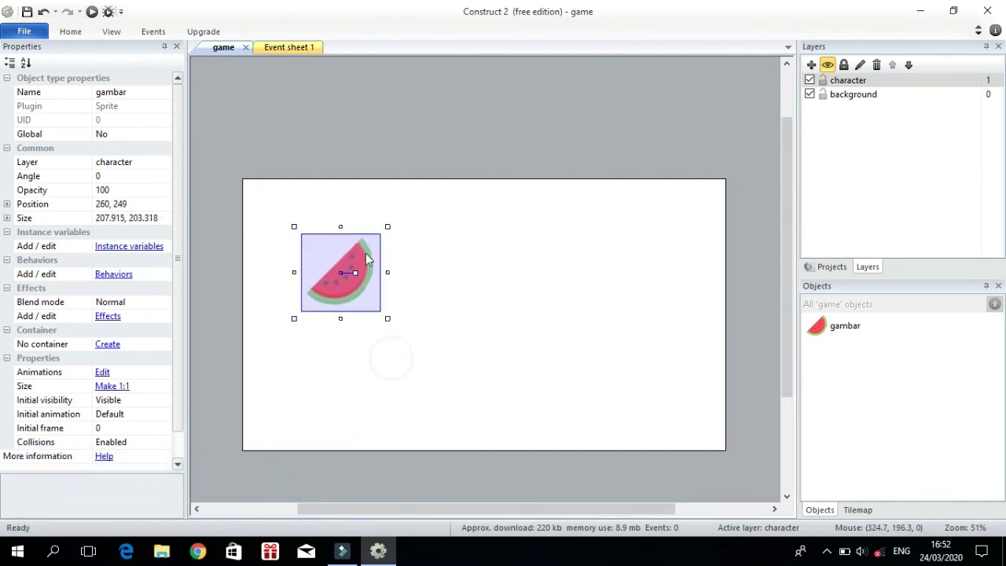
left_click(427, 281)
left_click_drag(355, 289, 318, 300)
left_click(436, 299)
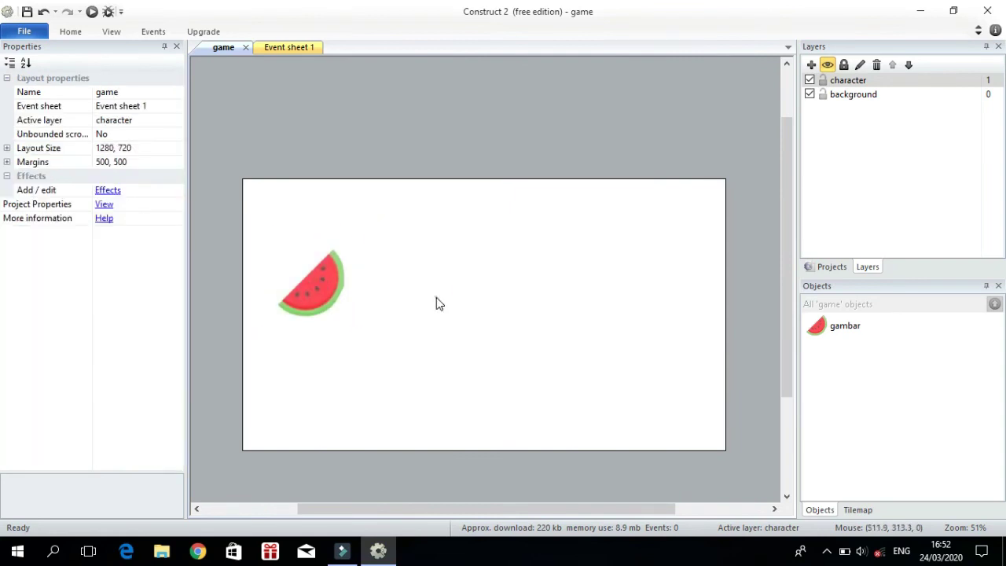
Step: Compare the watermelon sprite in the layout with its gambar entry in the object list
left_click(329, 292)
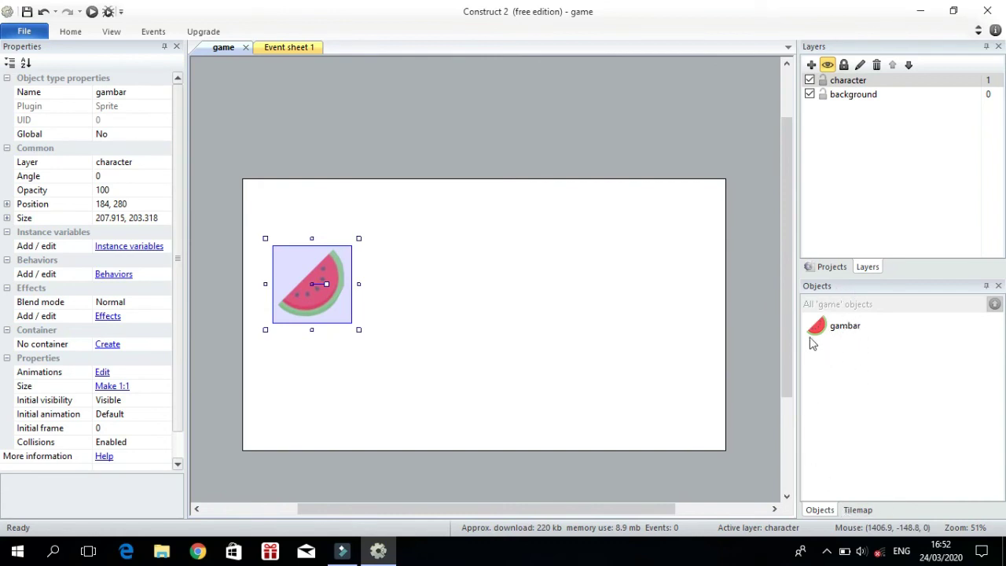
left_click(847, 331)
left_click(868, 393)
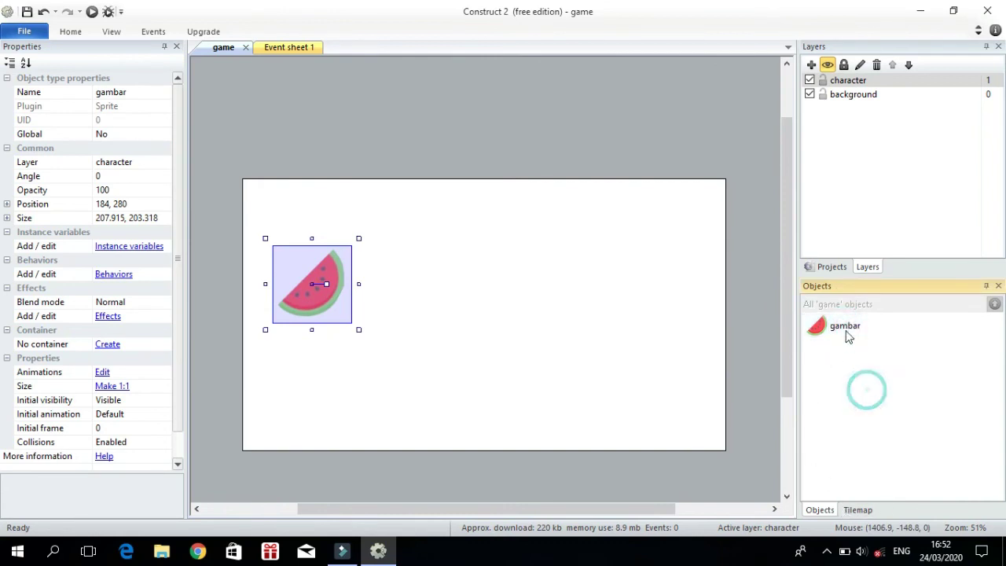
left_click(835, 327)
left_click(348, 309)
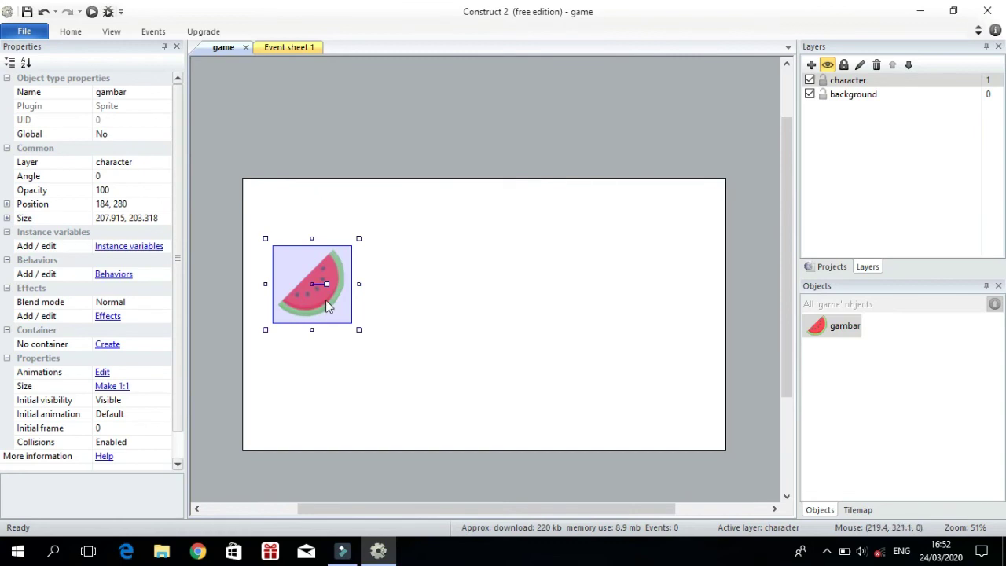
left_click(414, 320)
left_click(333, 303)
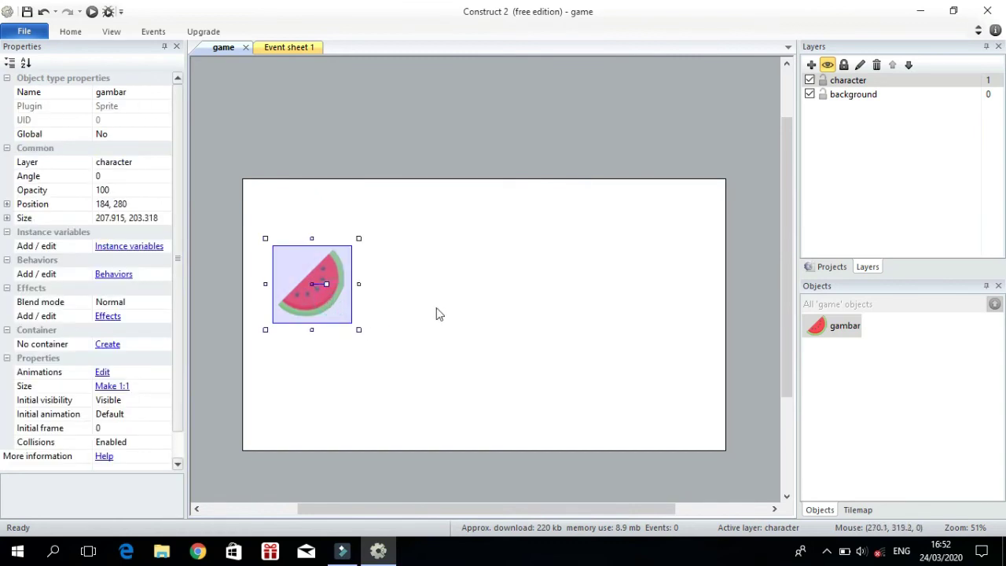
Step: Rename the watermelon sprite object from gambar to semangka and deselect it
left_click(841, 332)
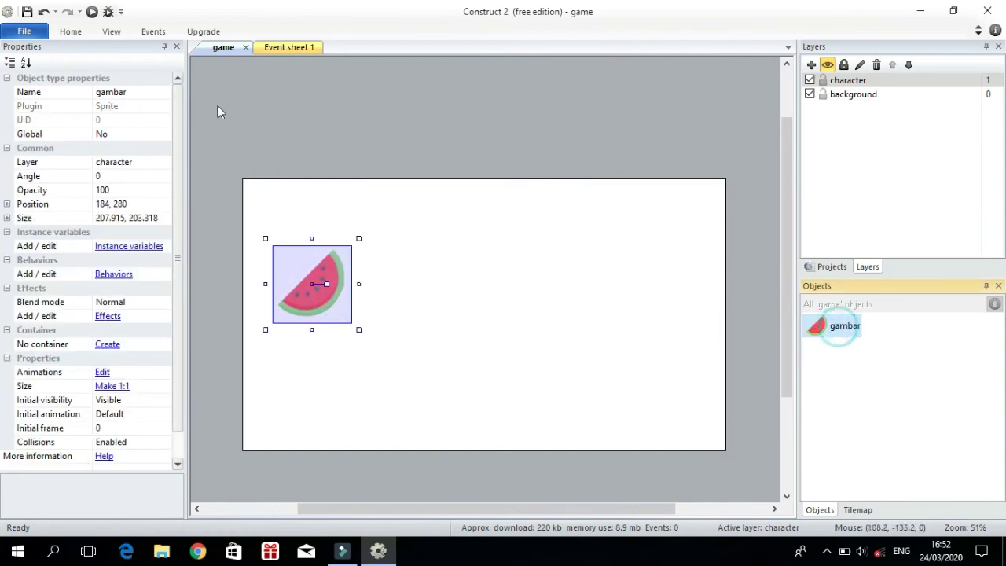
left_click(132, 92)
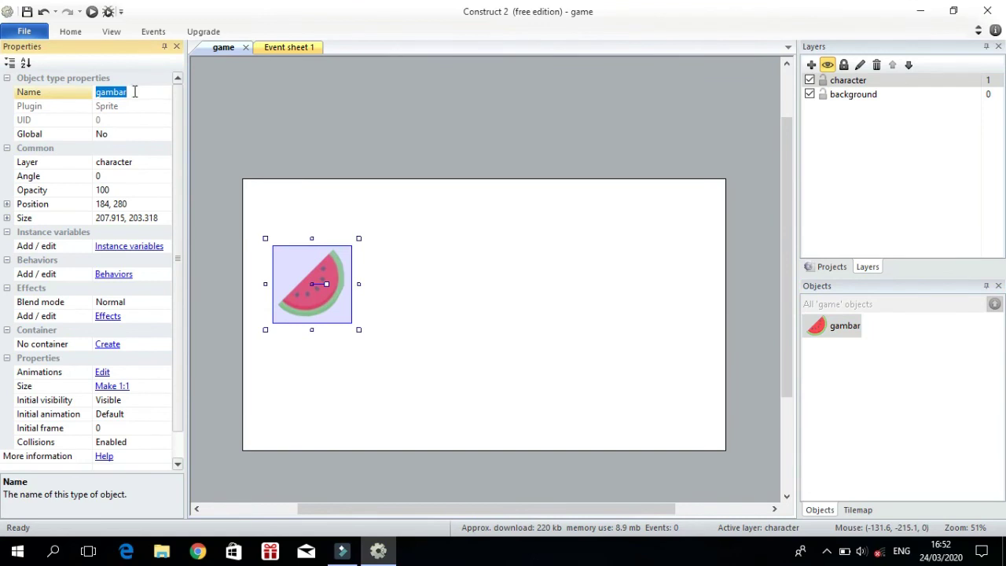
type("semang")
type("ka")
key("Return")
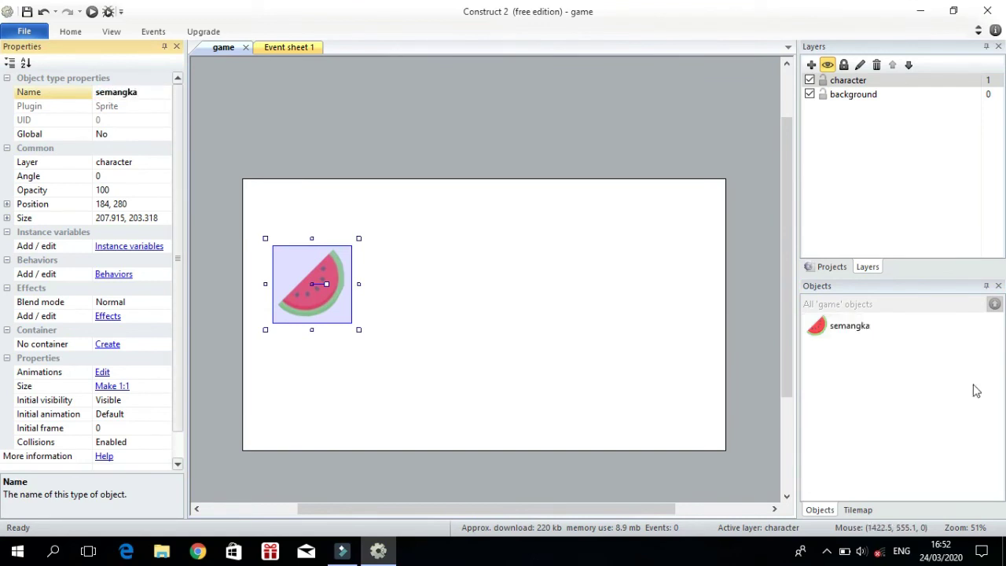
left_click(568, 306)
Step: Move the semangka sprite slightly to about 223, 272 and leave it selected
left_click(329, 289)
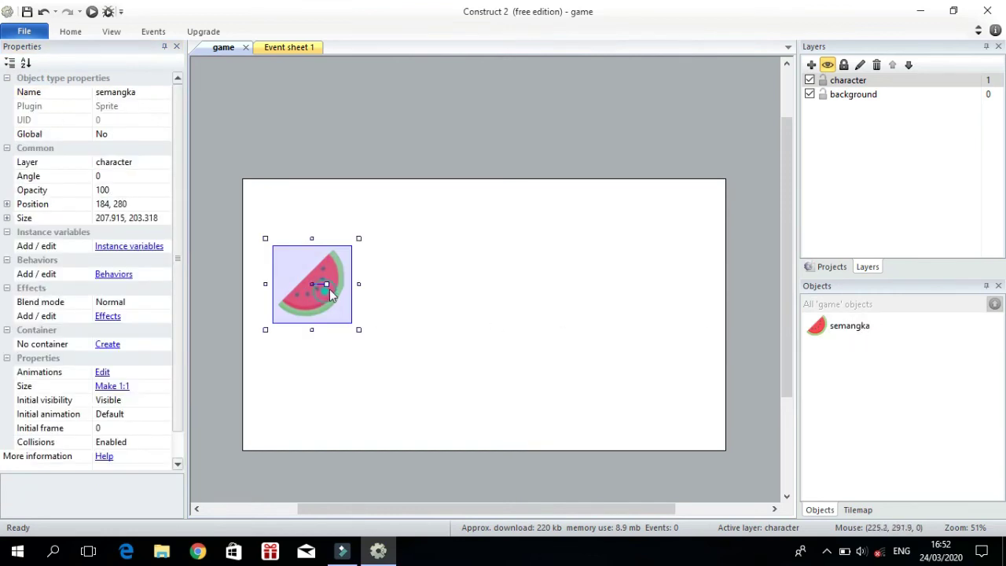
left_click(436, 171)
left_click(333, 287)
left_click(535, 267)
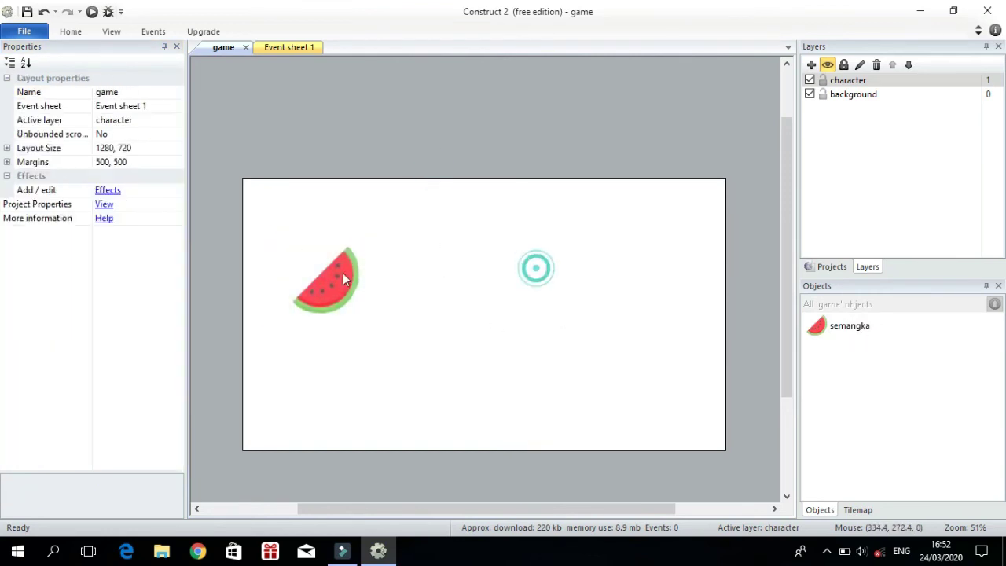
left_click(328, 265)
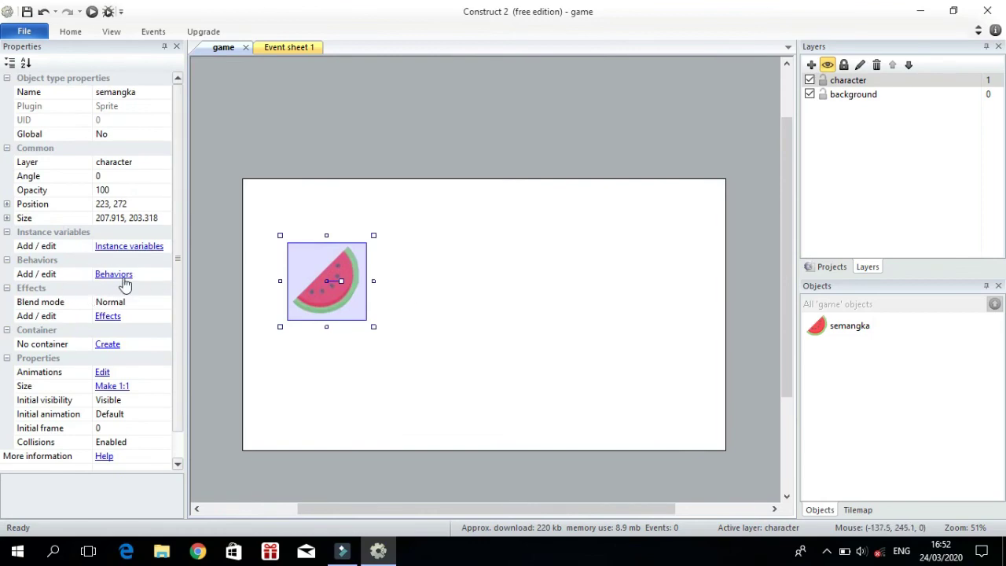
Step: Look through the attribute, general and movement behaviors that can be added to the semangka sprite, and close the behaviors dialog
left_click(118, 275)
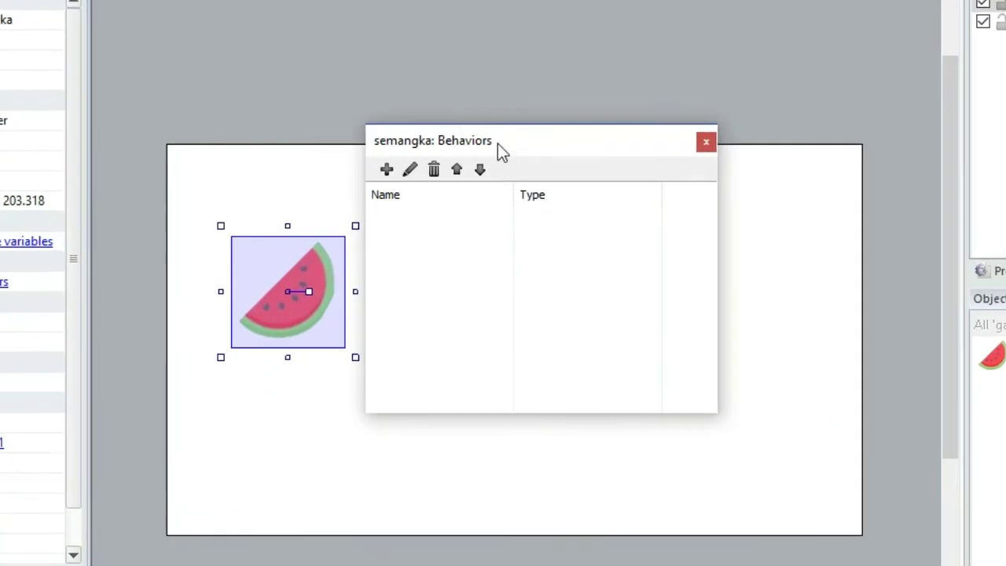
left_click_drag(484, 160, 502, 160)
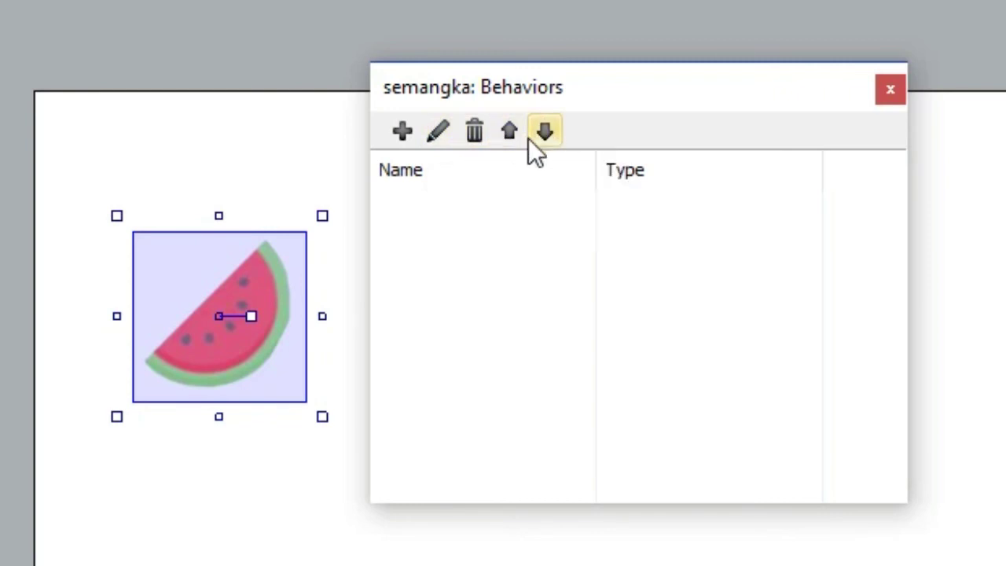
left_click(403, 132)
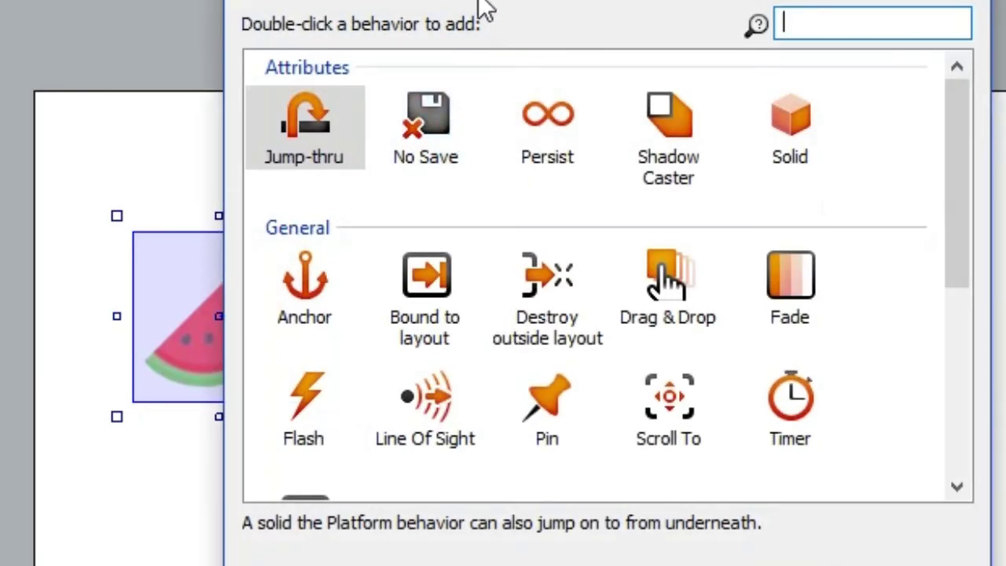
scroll(379, 208, "down", 5)
scroll(397, 244, "up", 5)
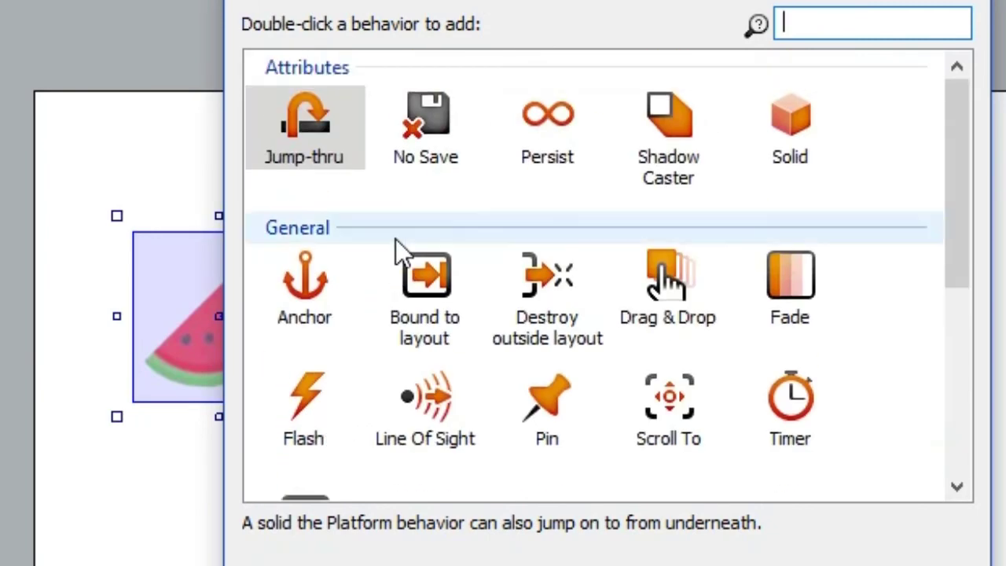
scroll(395, 234, "down", 5)
scroll(460, 357, "up", 5)
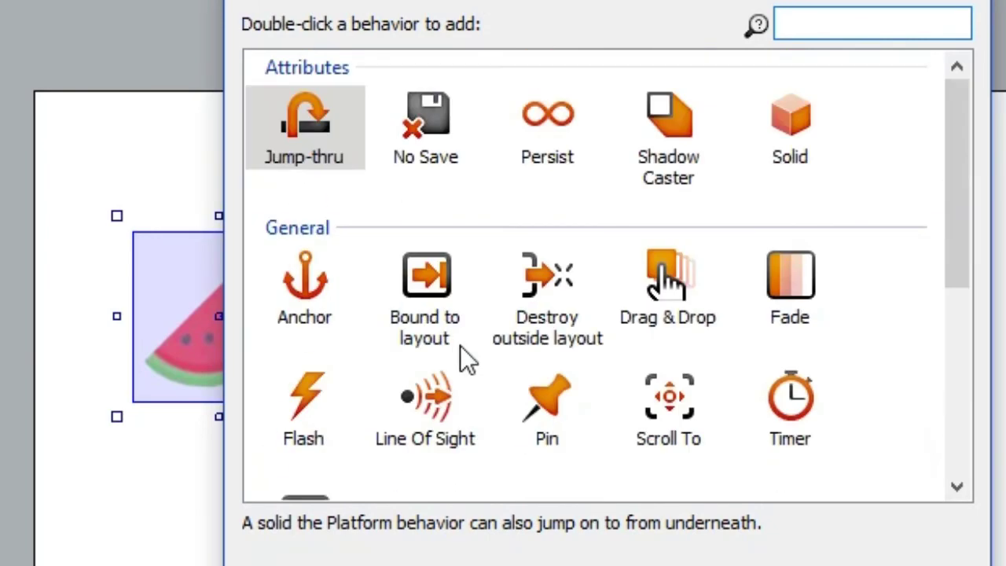
scroll(461, 346, "down", 5)
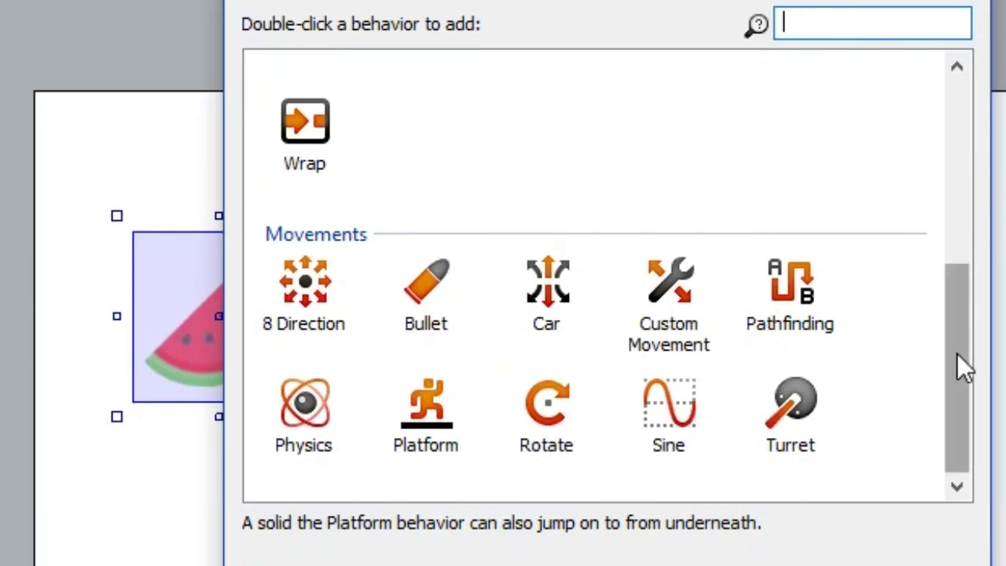
left_click_drag(955, 353, 943, 410)
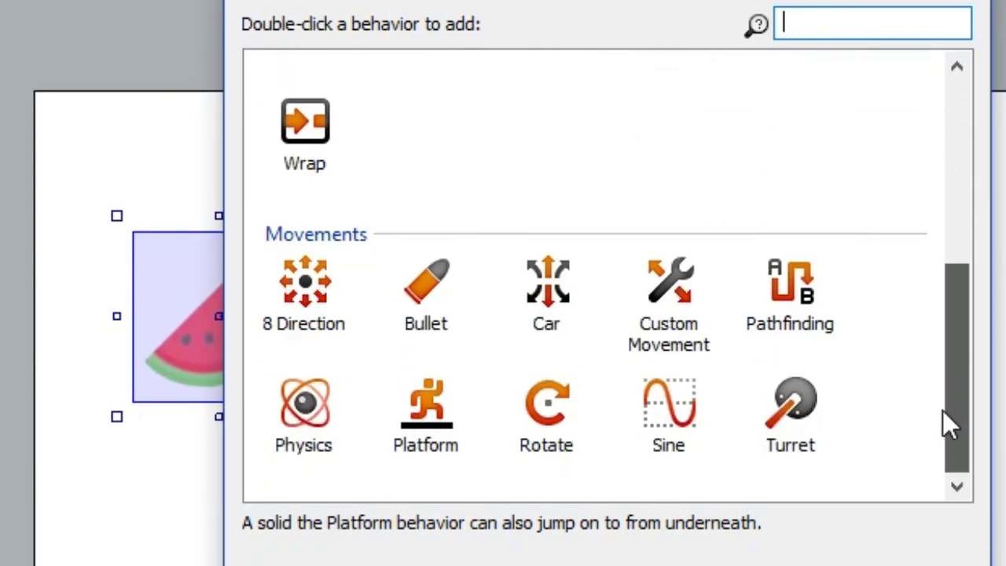
scroll(455, 251, "up", 5)
scroll(633, 296, "down", 5)
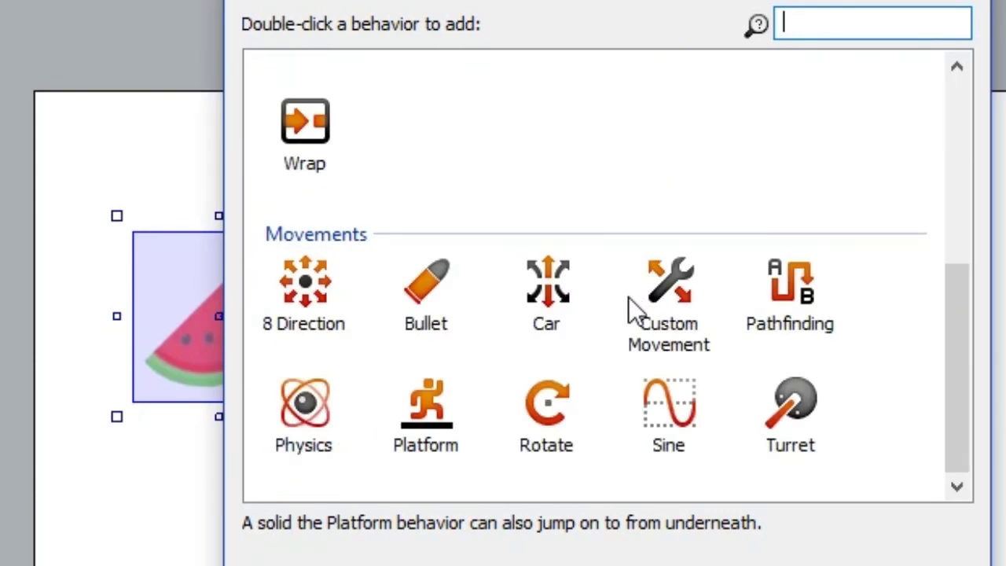
scroll(634, 310, "up", 5)
scroll(741, 490, "down", 5)
double_click(424, 285)
left_click(888, 88)
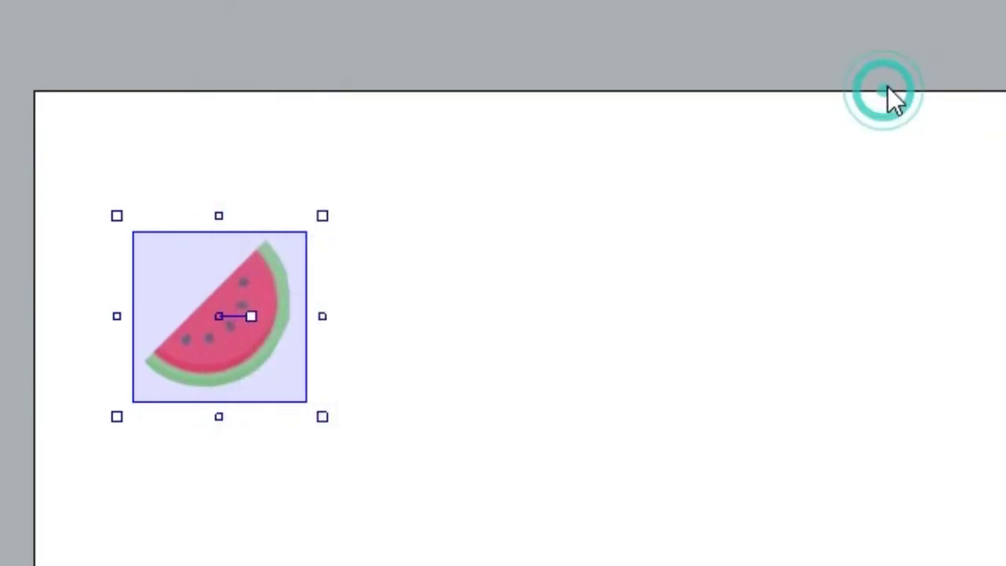
Step: Move the semangka sprite to the layout's centre at about 644, 334, return it to the upper-left area and deselect it
left_click(140, 20)
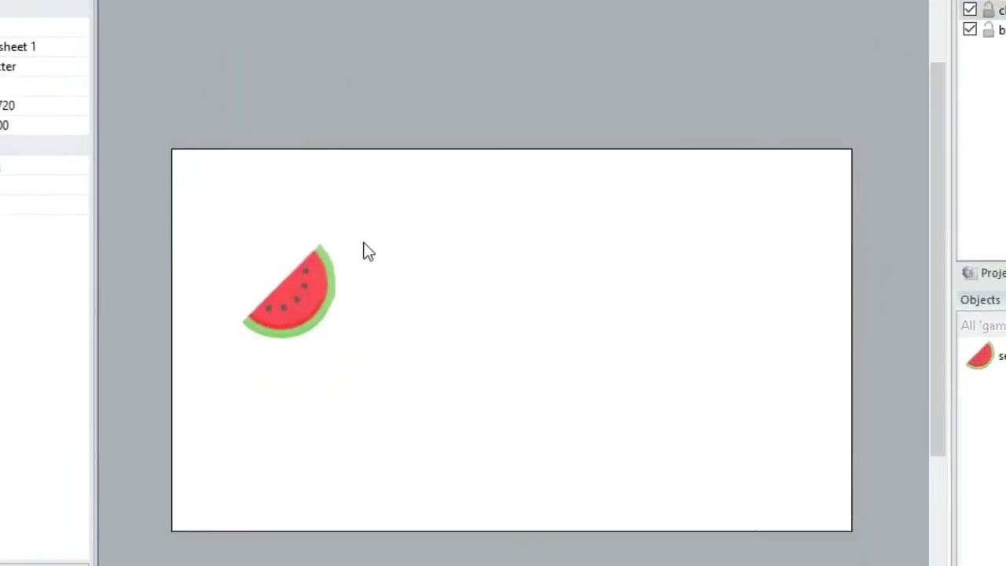
left_click(328, 314)
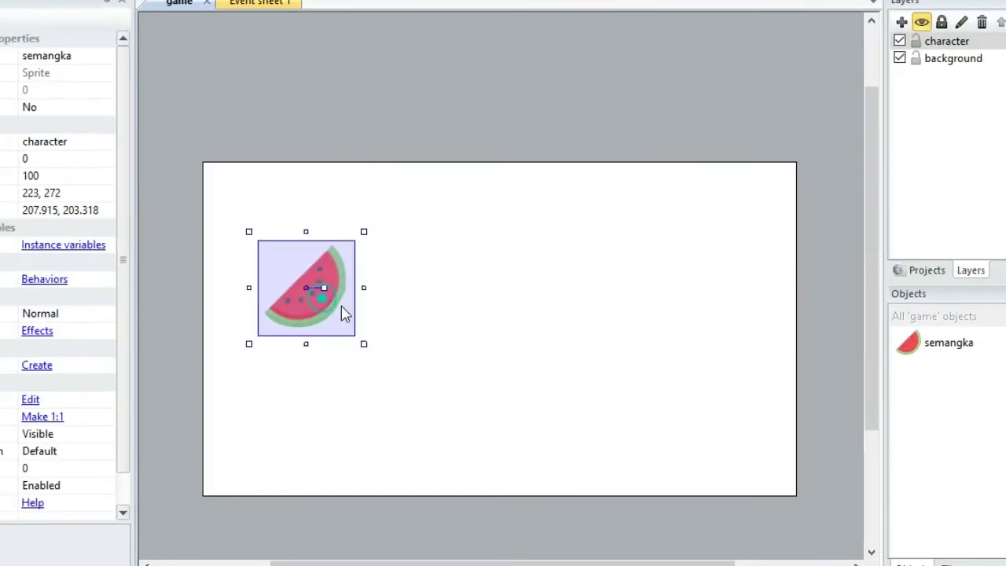
left_click_drag(320, 319, 307, 259)
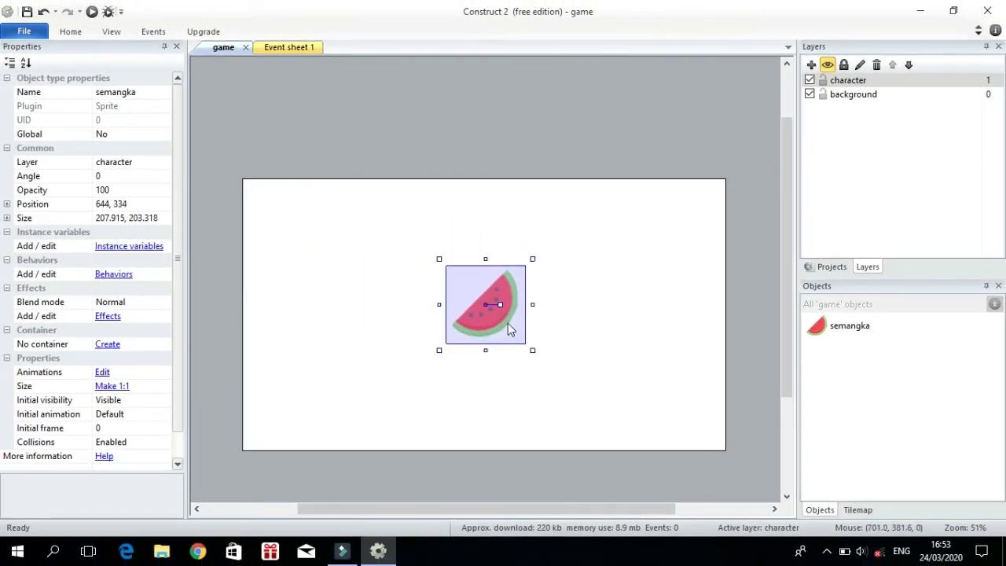
left_click(581, 328)
left_click(481, 320)
left_click(480, 308)
left_click(393, 308)
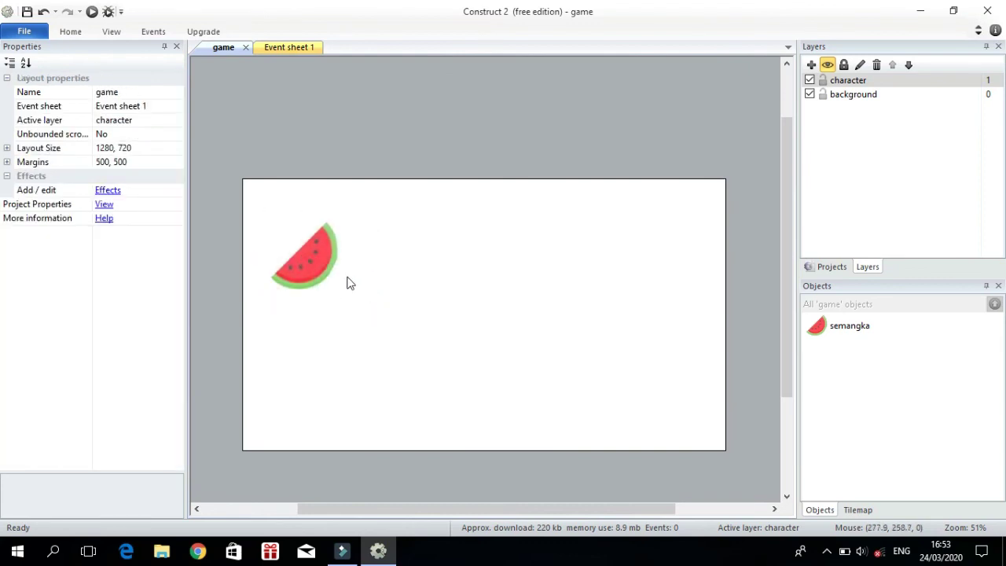
left_click(402, 265)
Step: Move the semangka sprite near the centre of the layout, to about 622, 307
left_click_drag(319, 281, 385, 304)
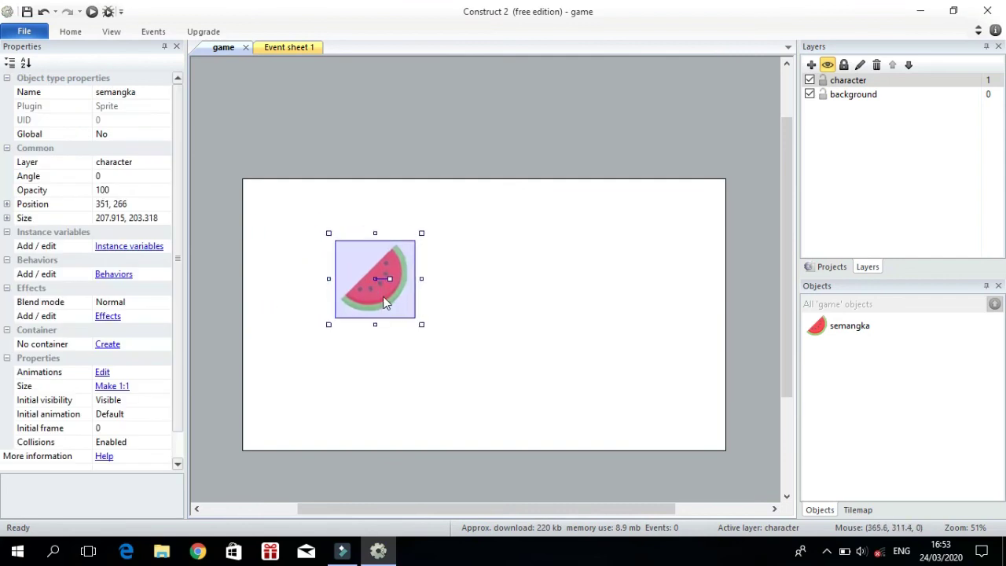
left_click(503, 307)
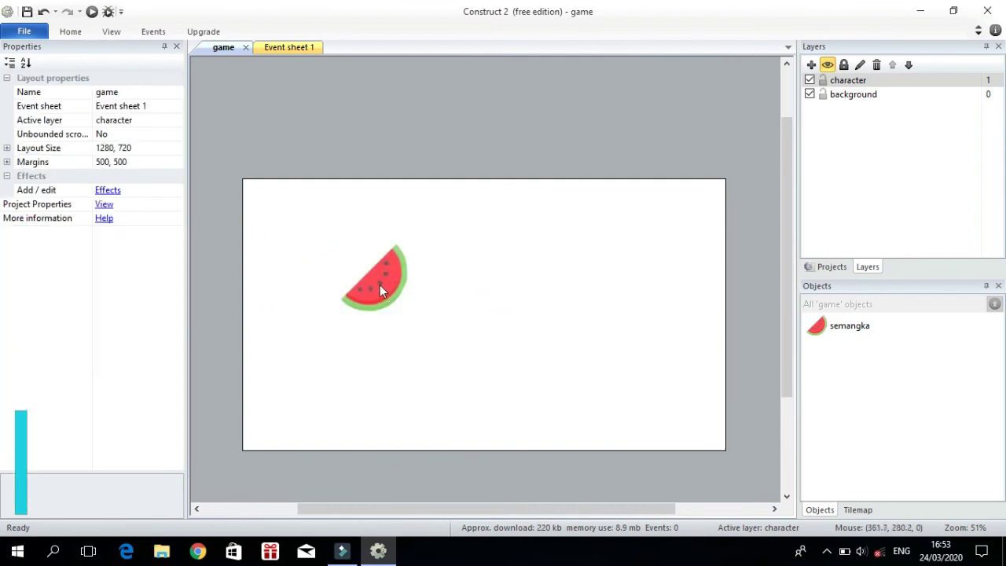
left_click_drag(380, 284, 390, 304)
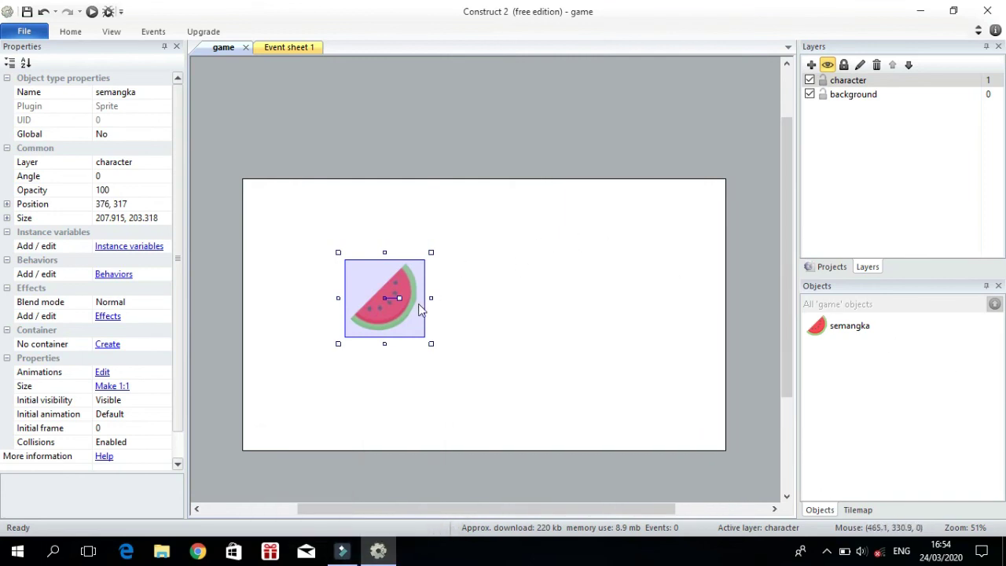
left_click_drag(400, 291, 515, 305)
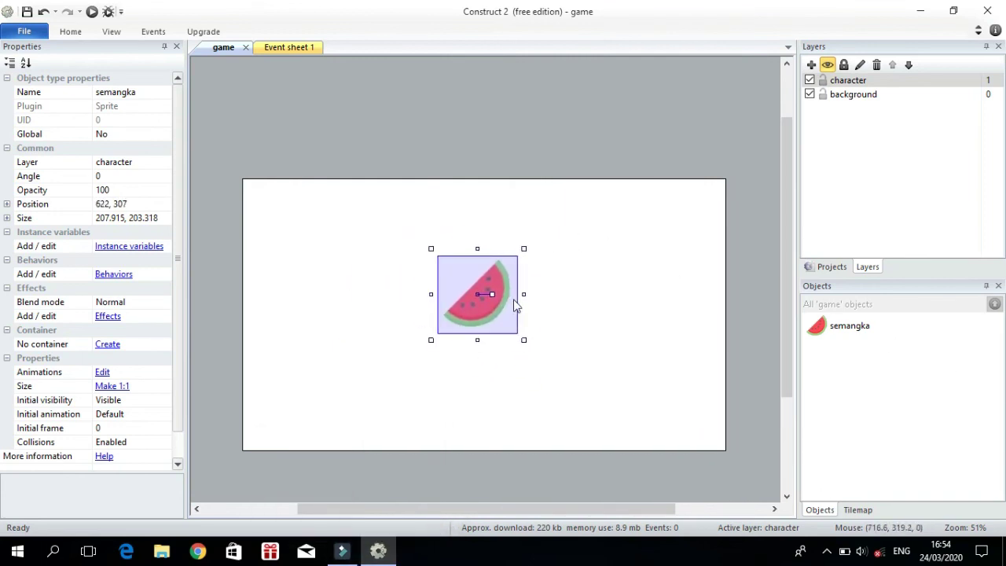
key("alt")
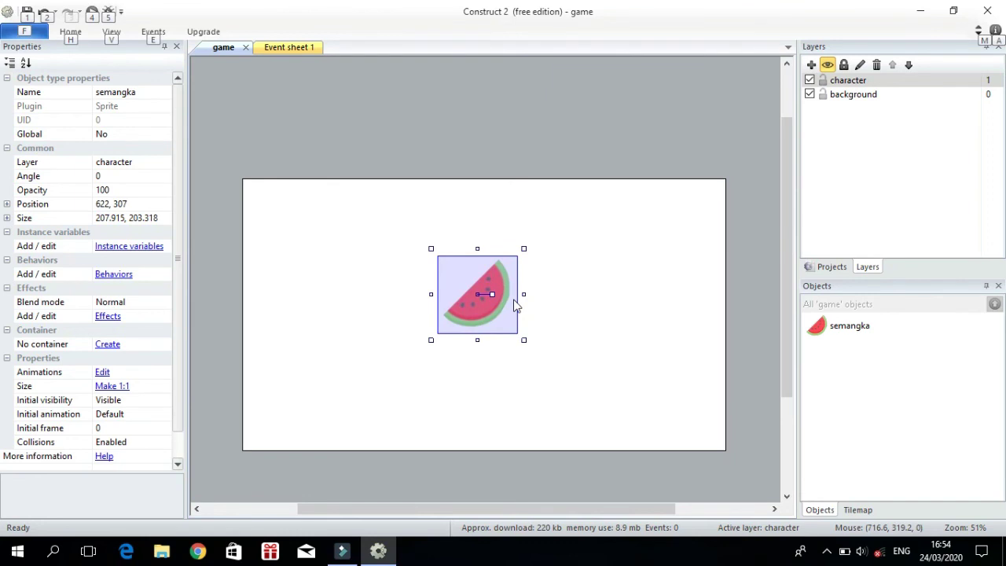